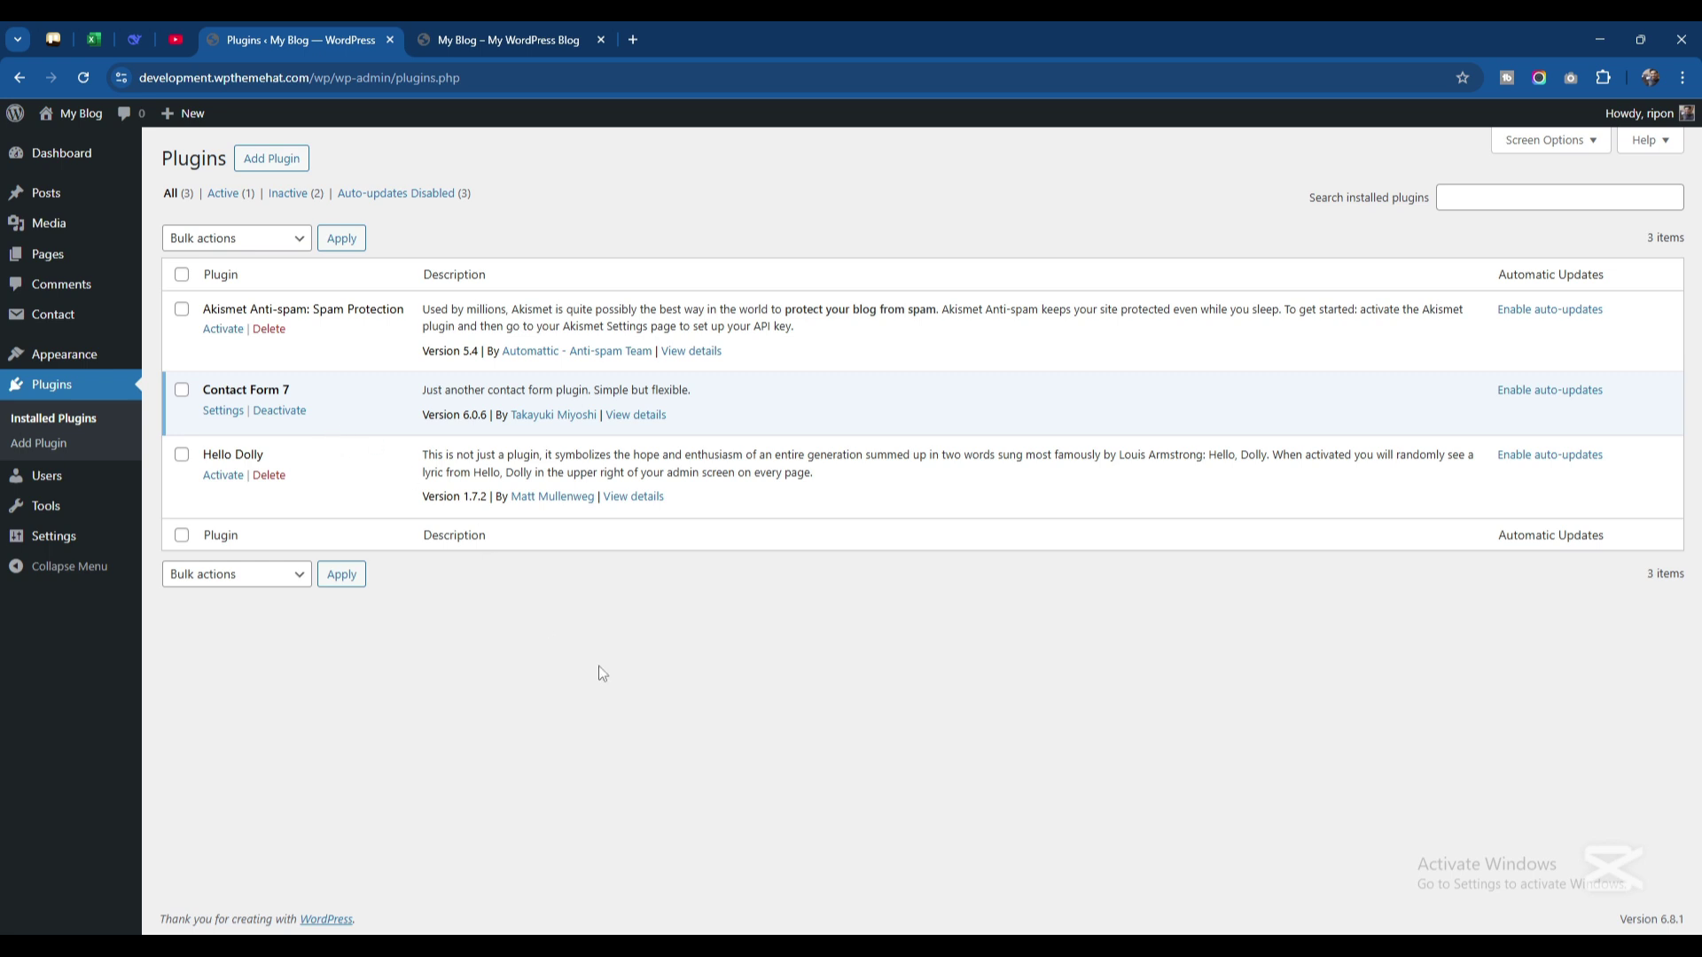
Search the plugin directory for the Google Sheets connector, then install and activate CF7 Google Sheets Connector
click(284, 161)
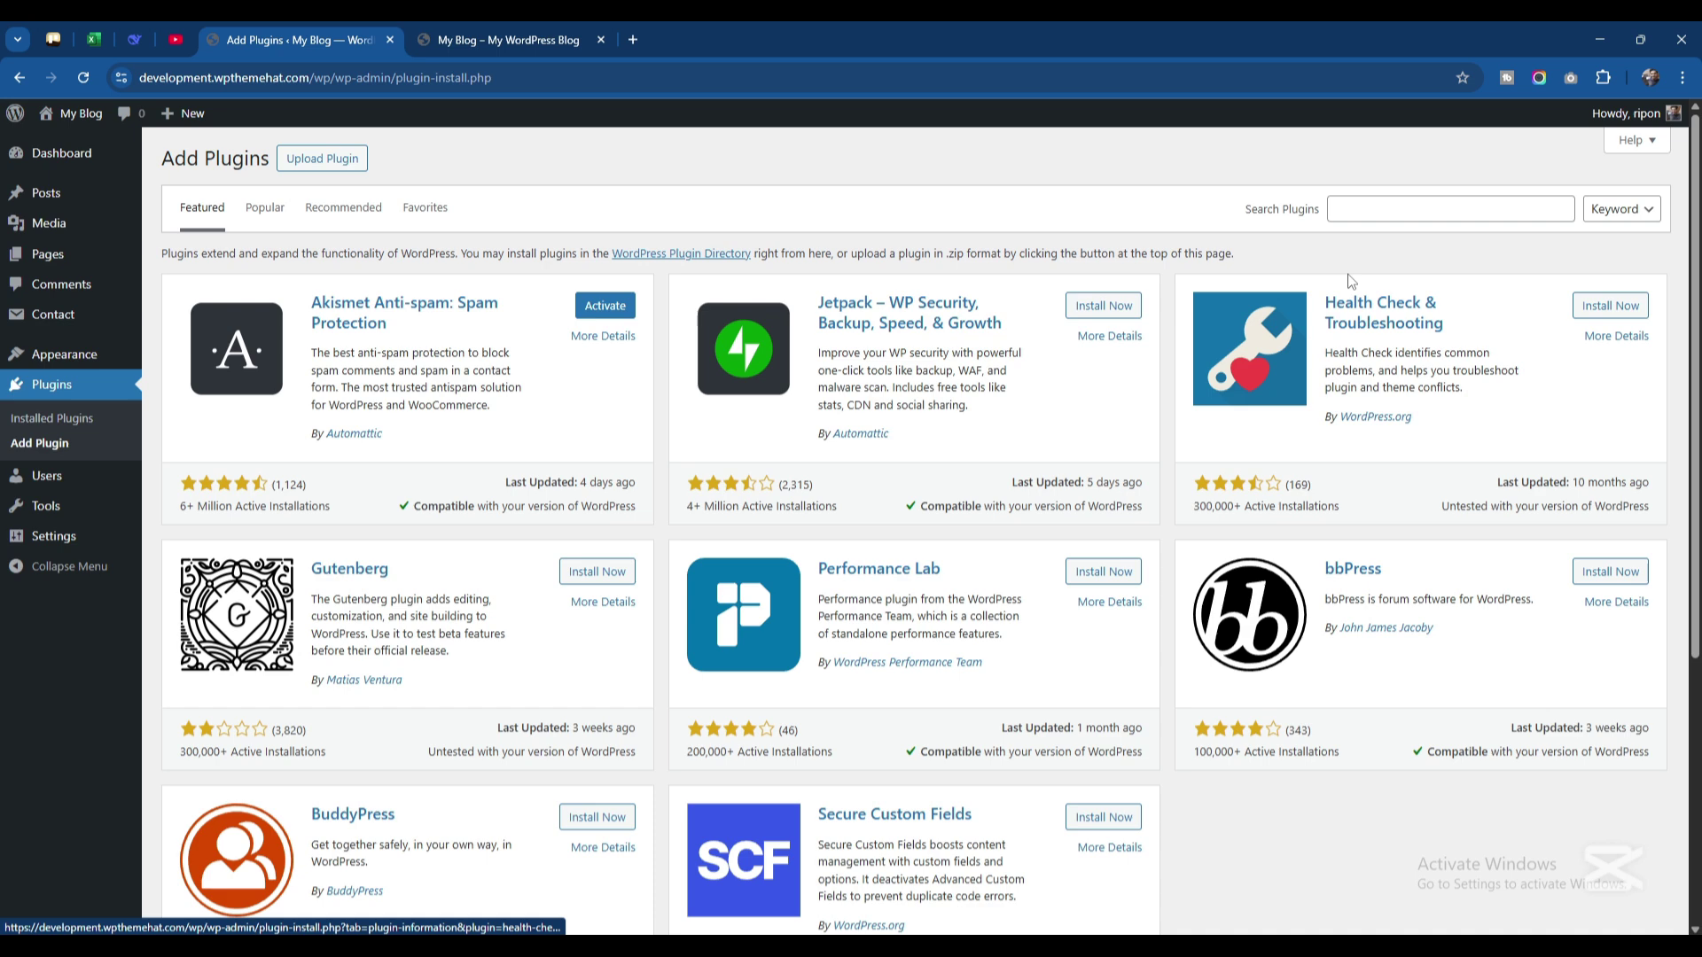
click(1378, 212)
click(1378, 212)
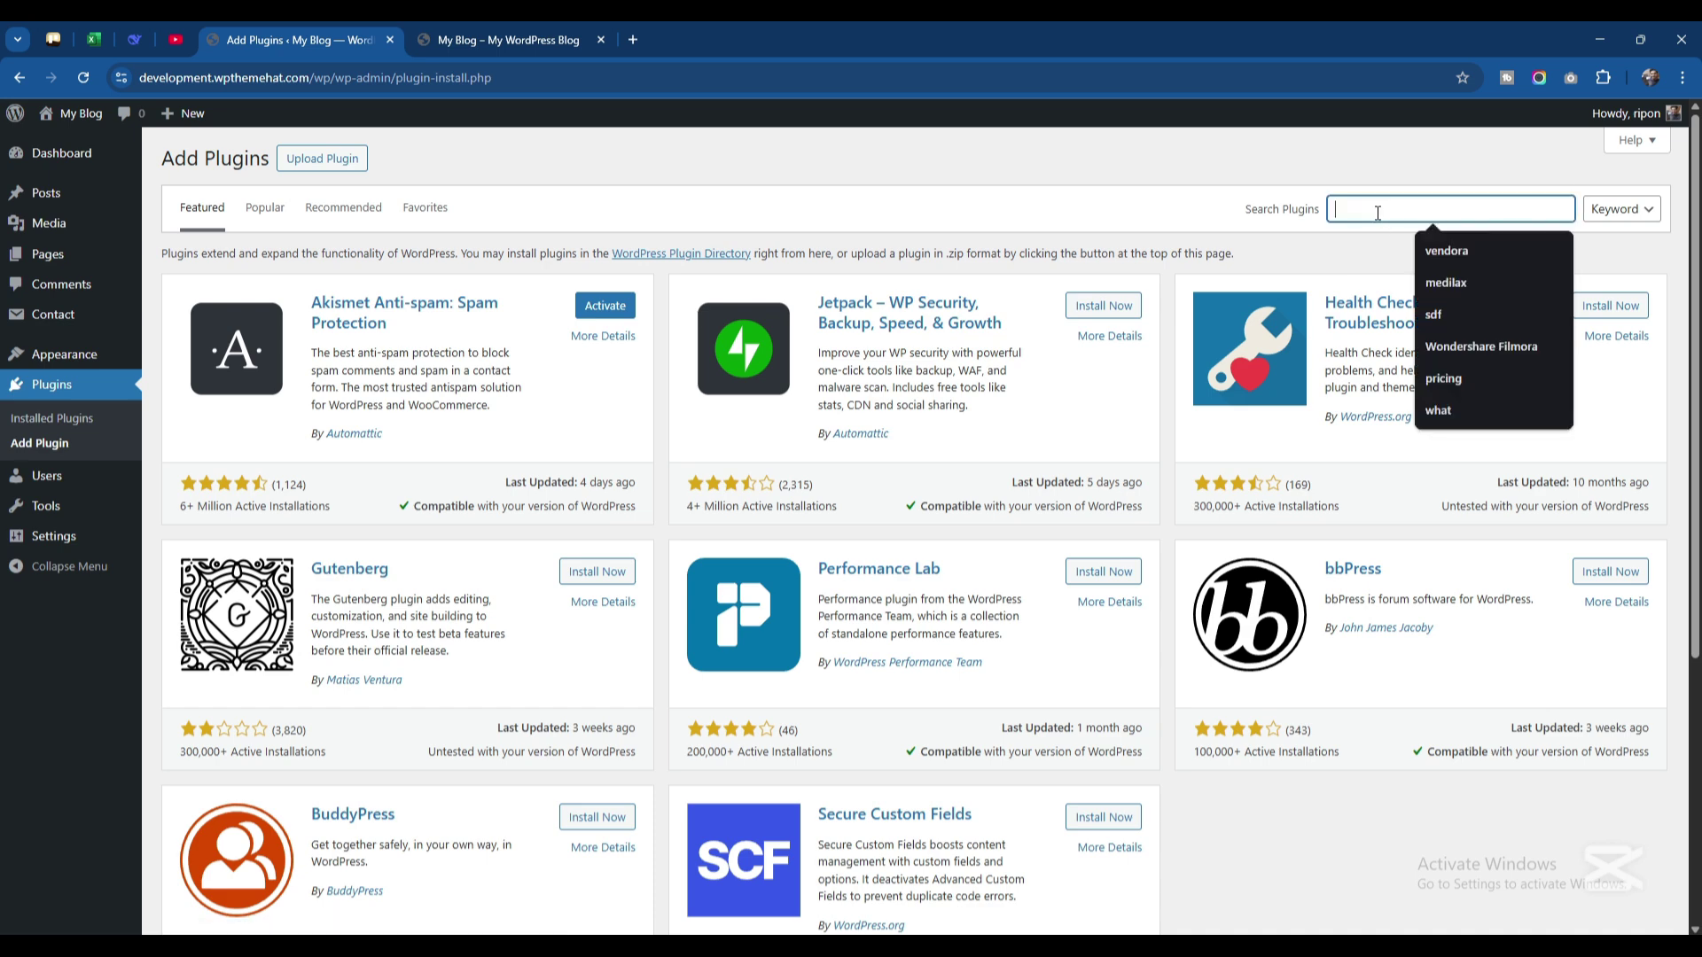
text(g)
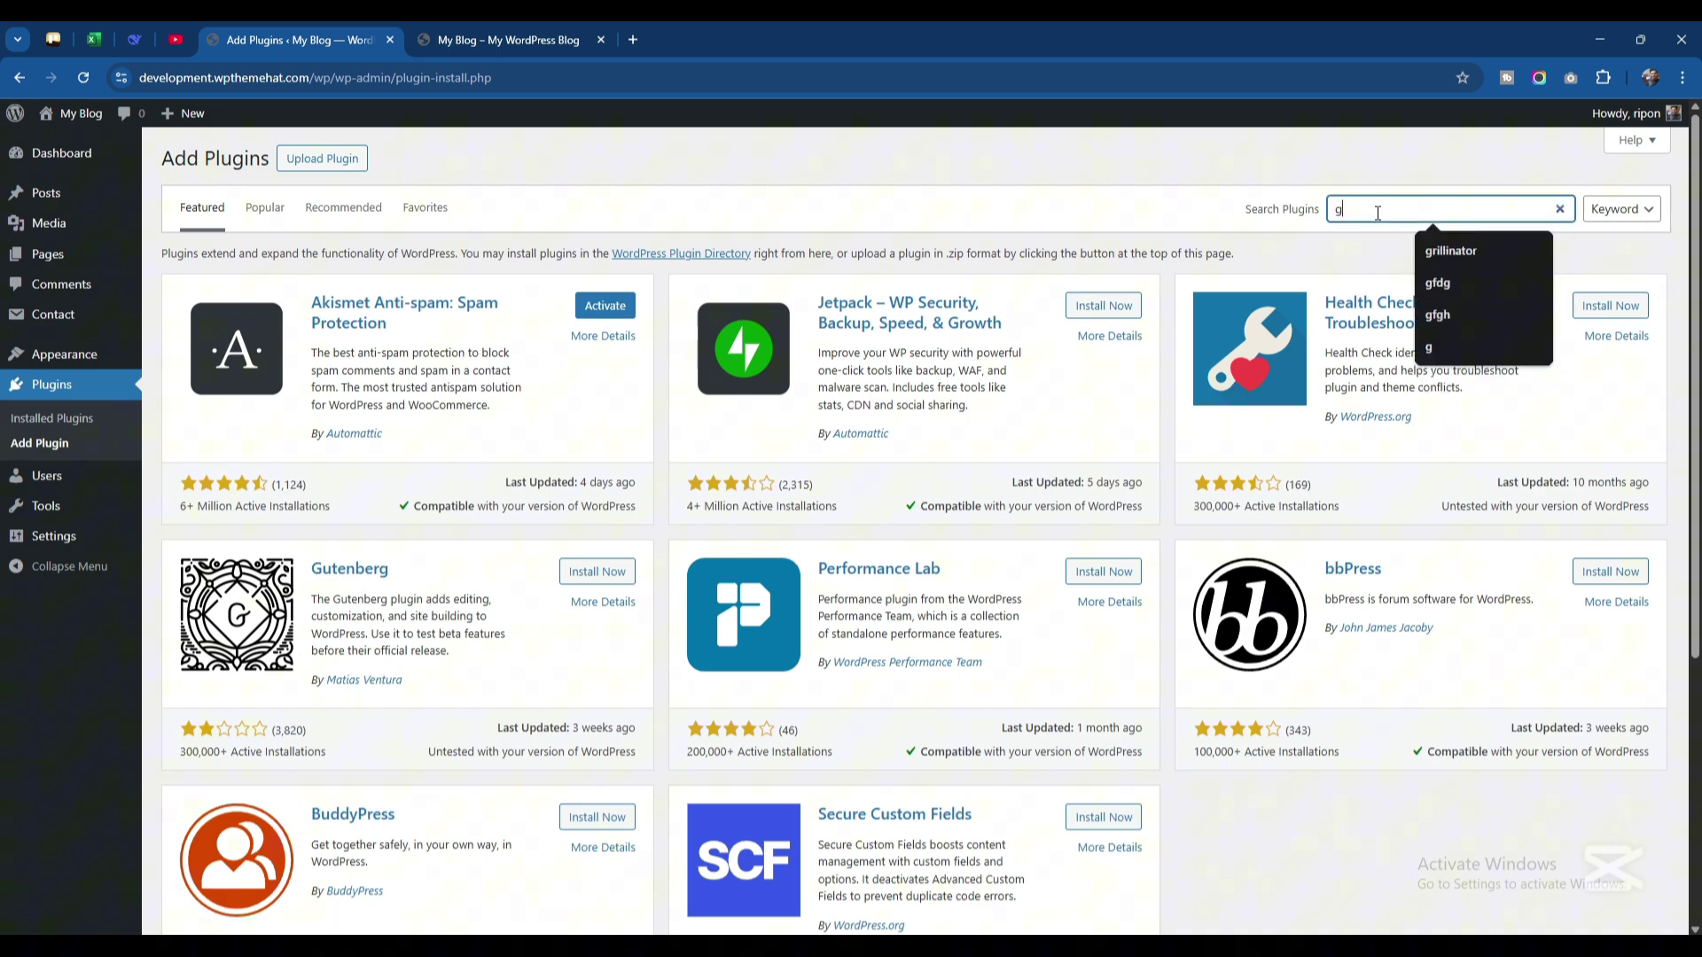
text(oogle)
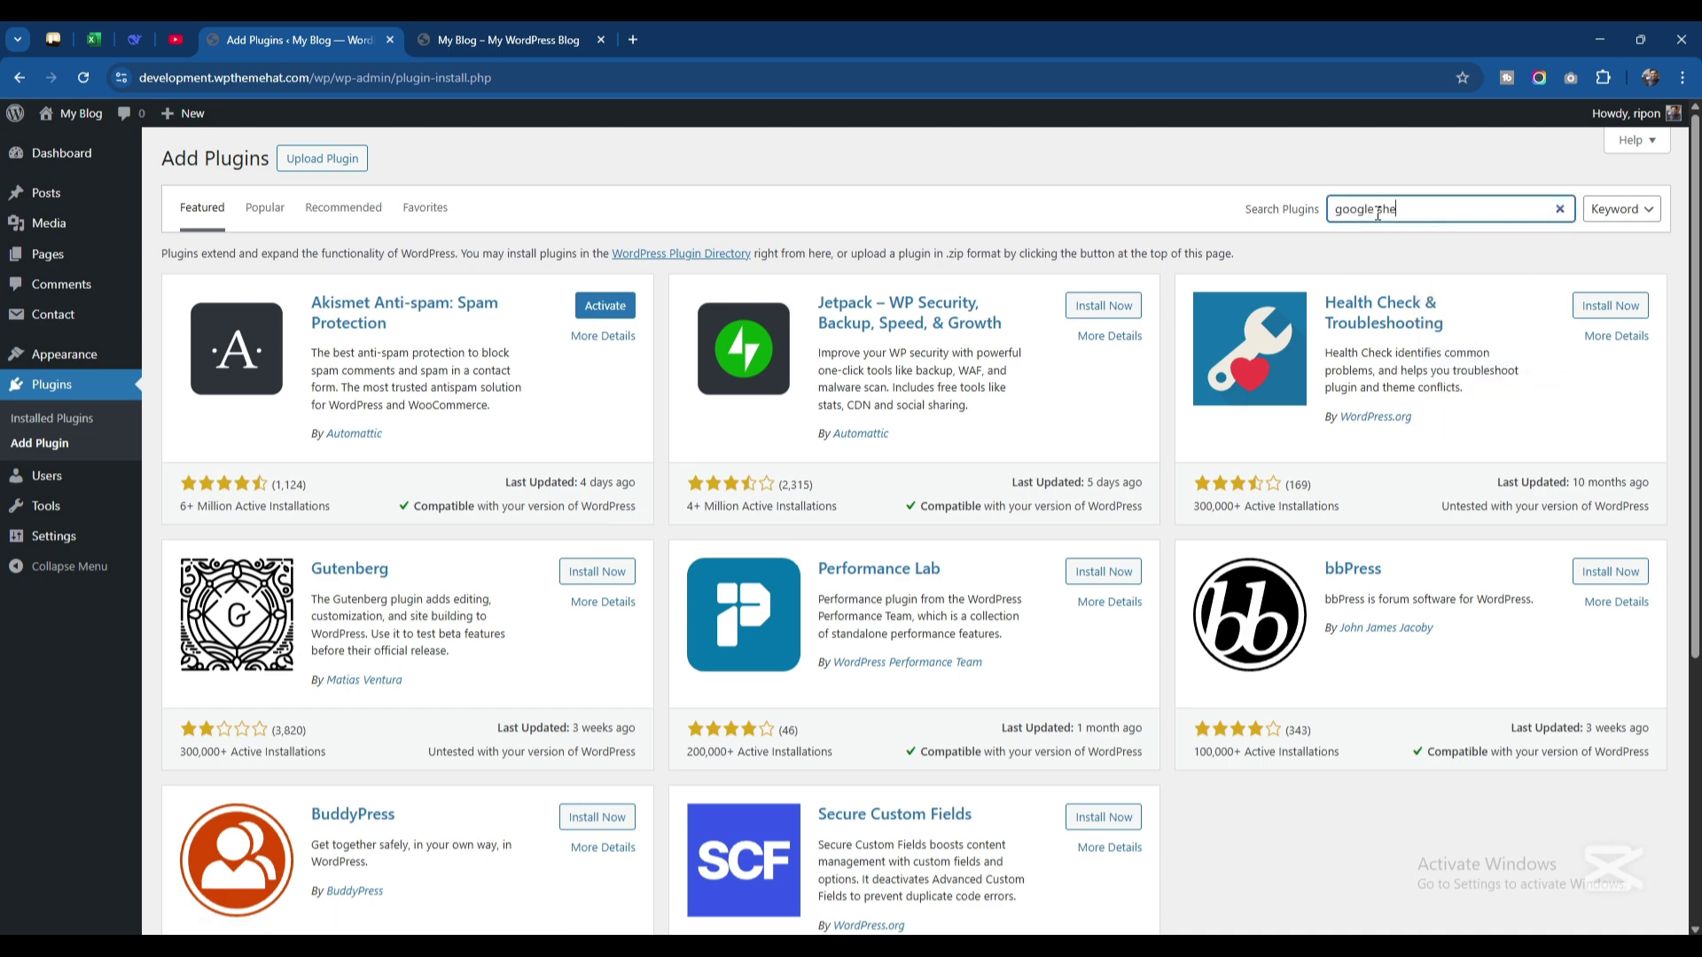
text( hheet connector)
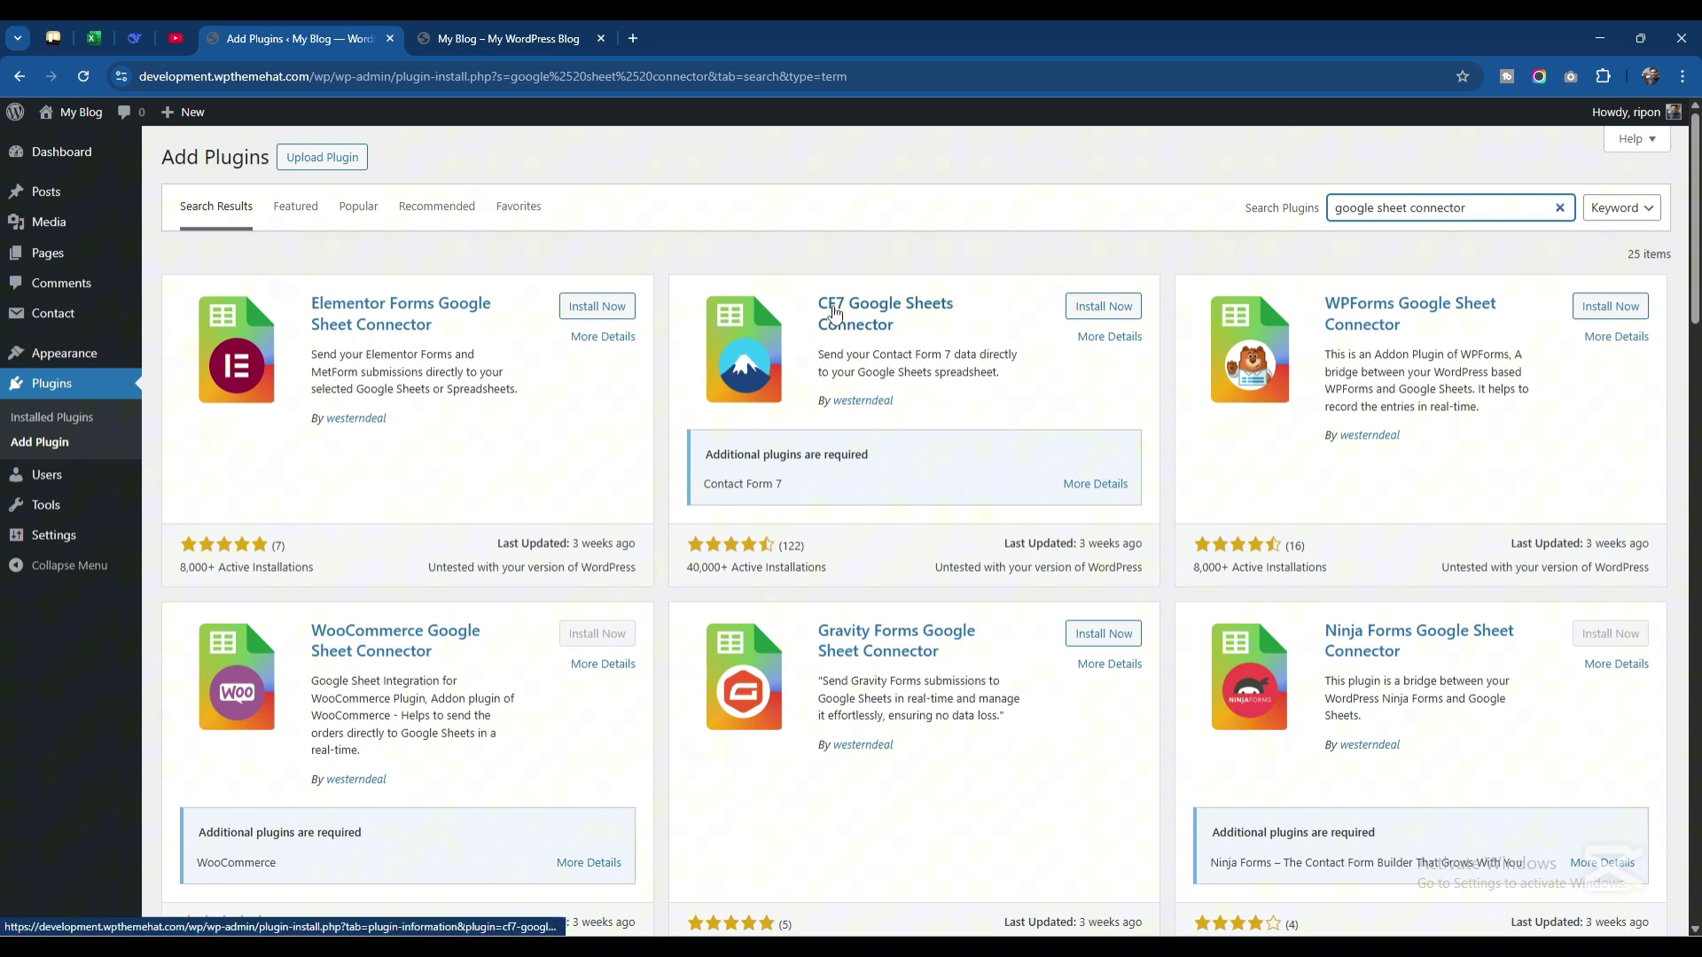
click(1100, 310)
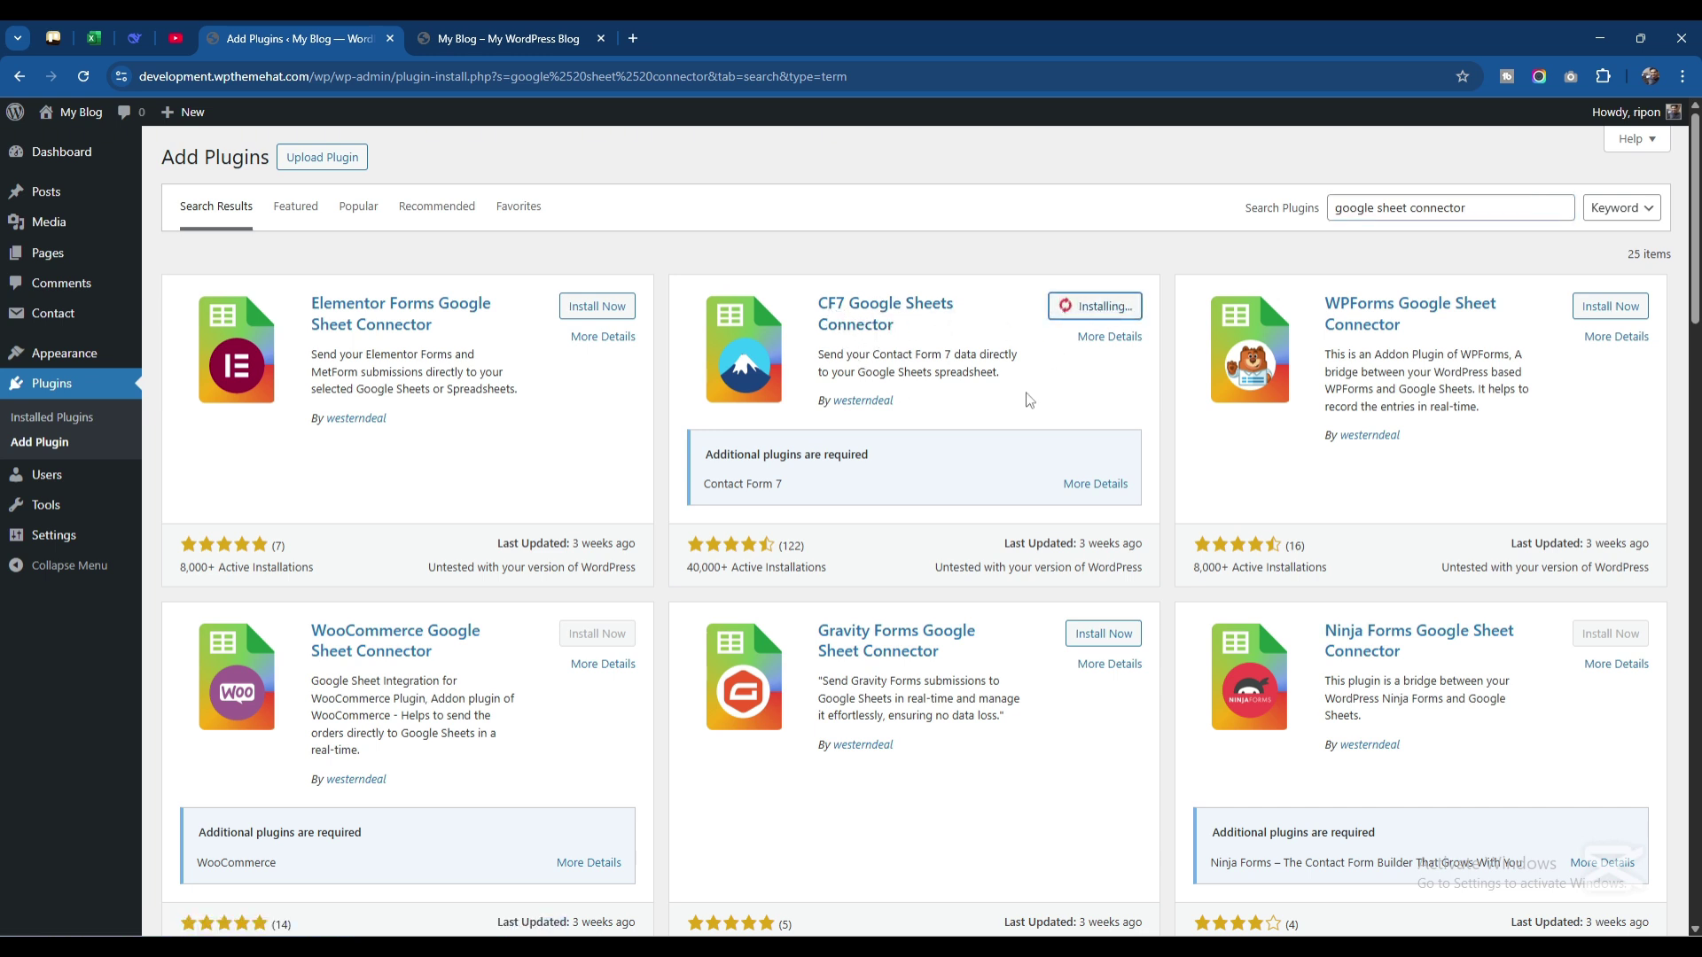
click(1106, 321)
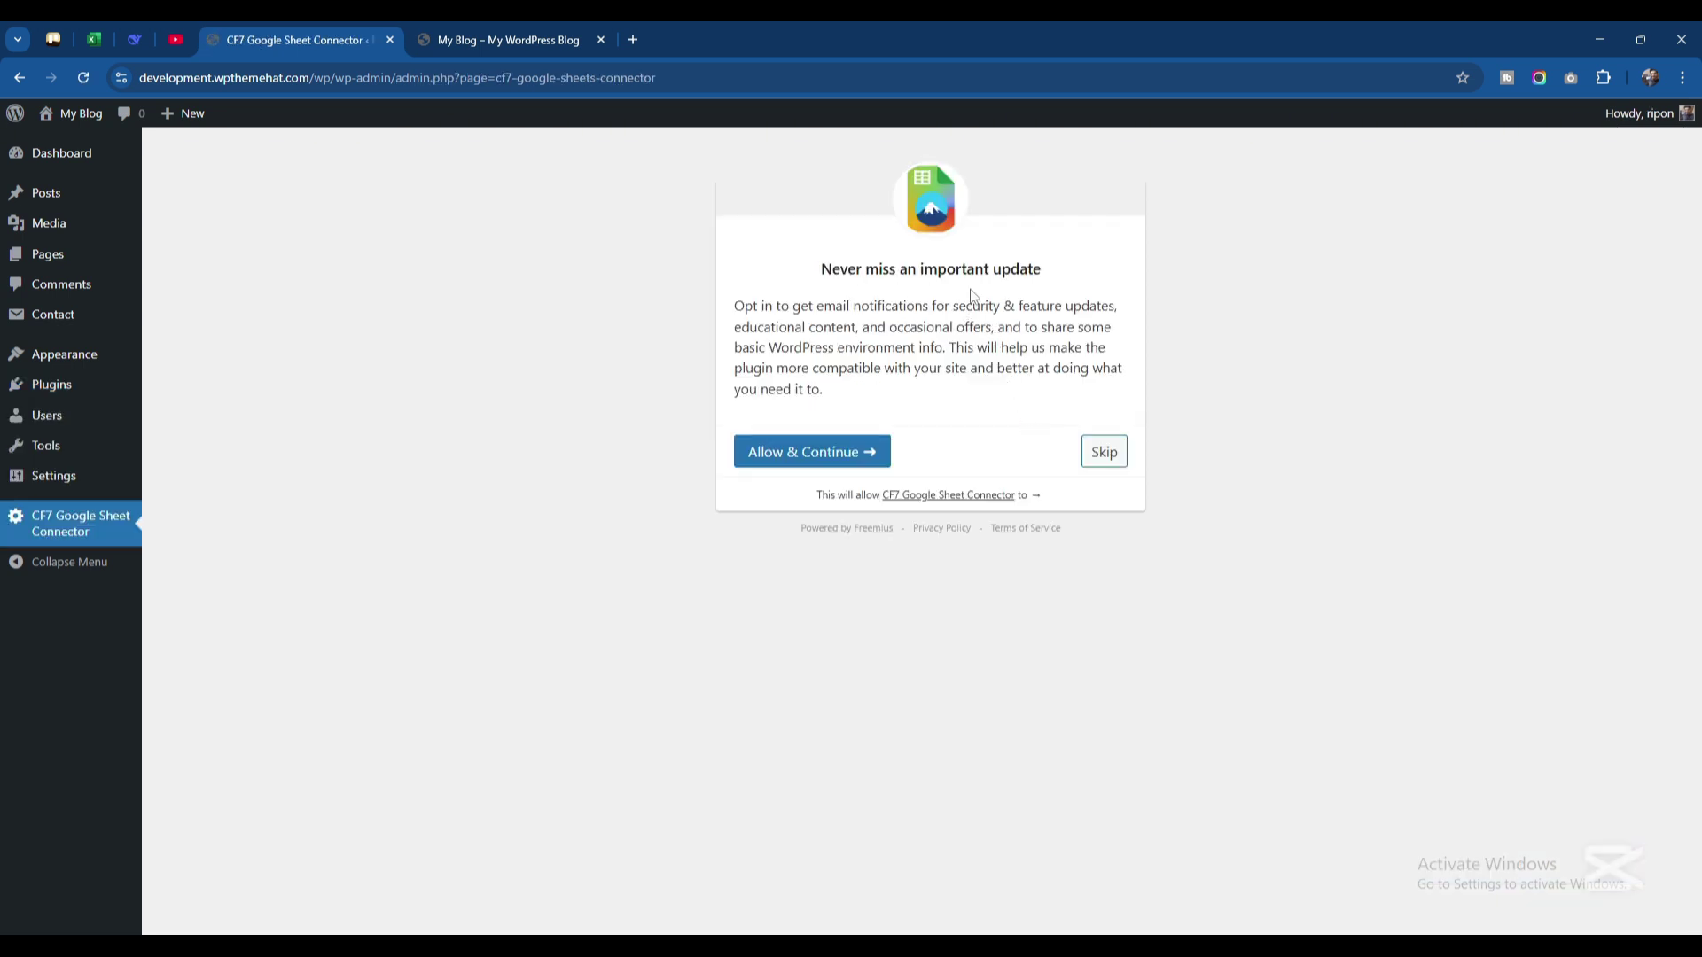
Skip the connector's opt-in and leave the Google API Setting dropdown on its default
click(1105, 453)
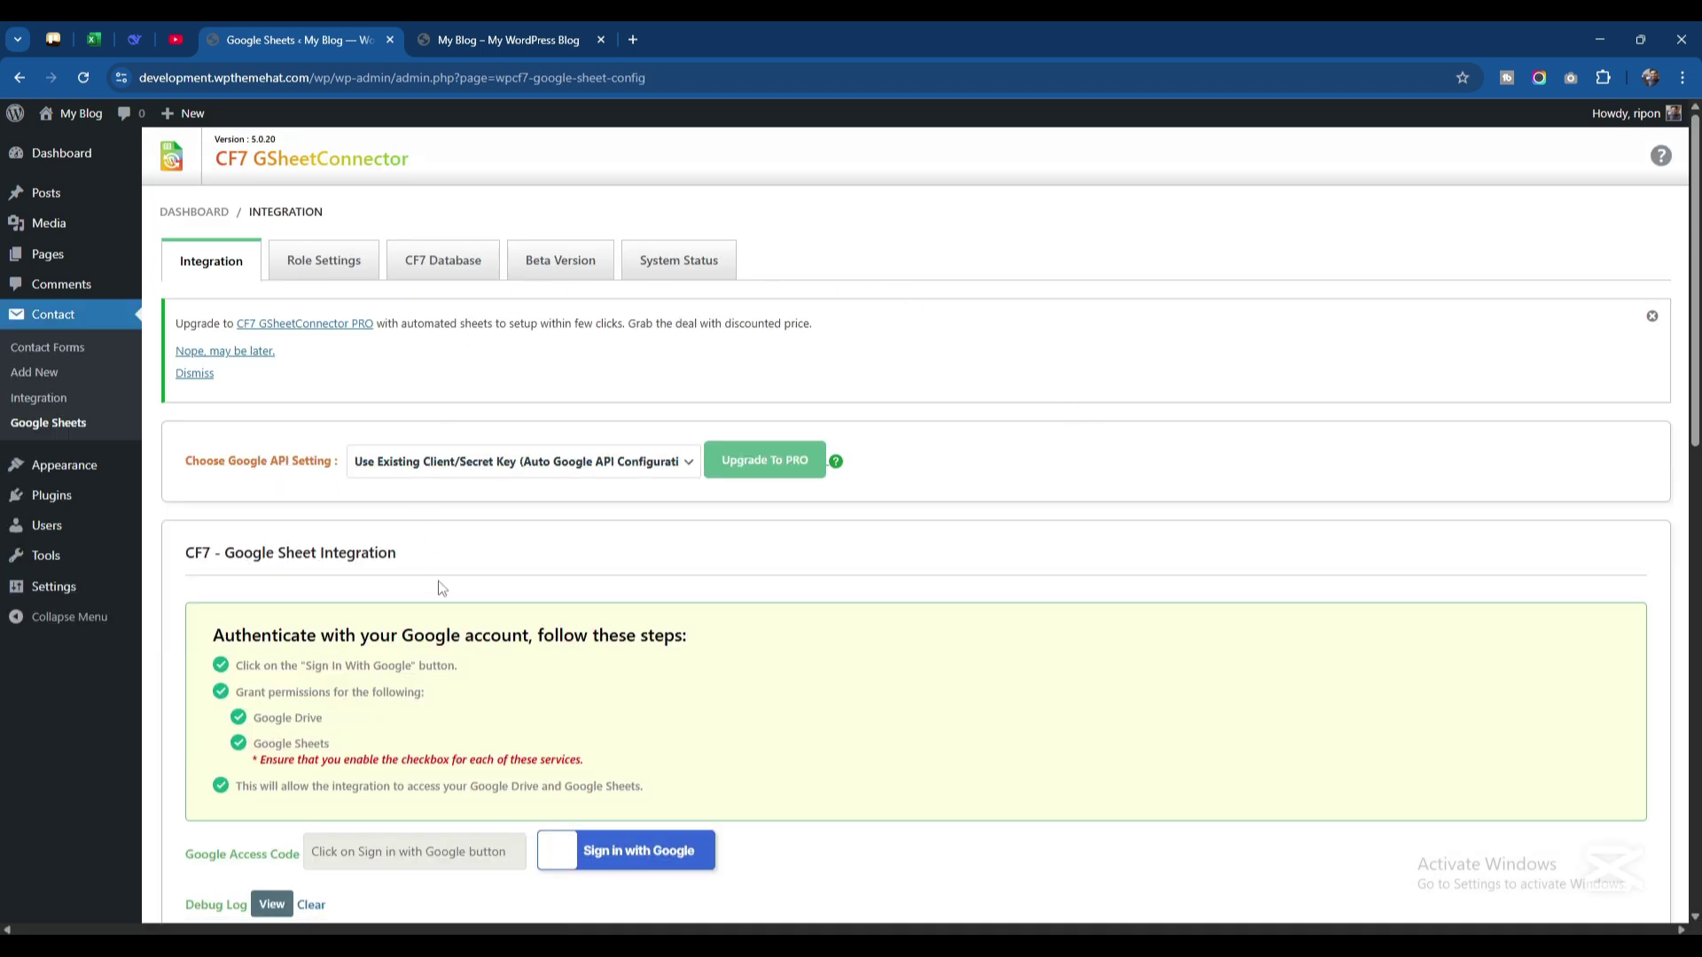
scroll(730, 494, down, 1)
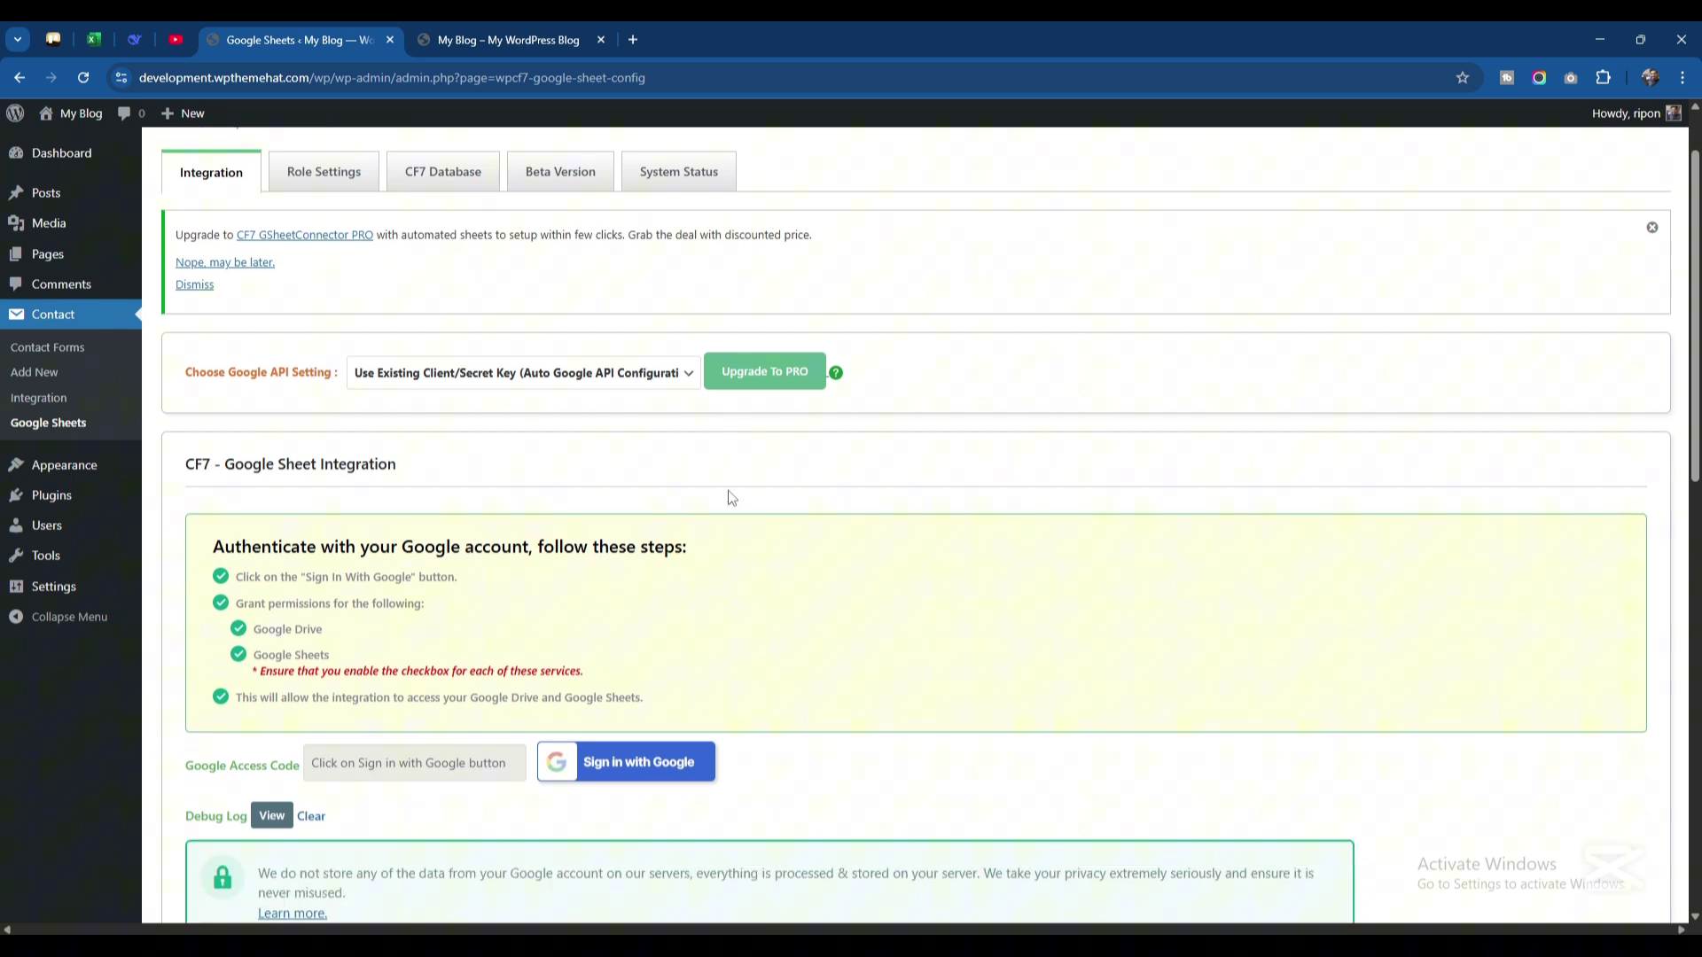
scroll(705, 525, up, 1)
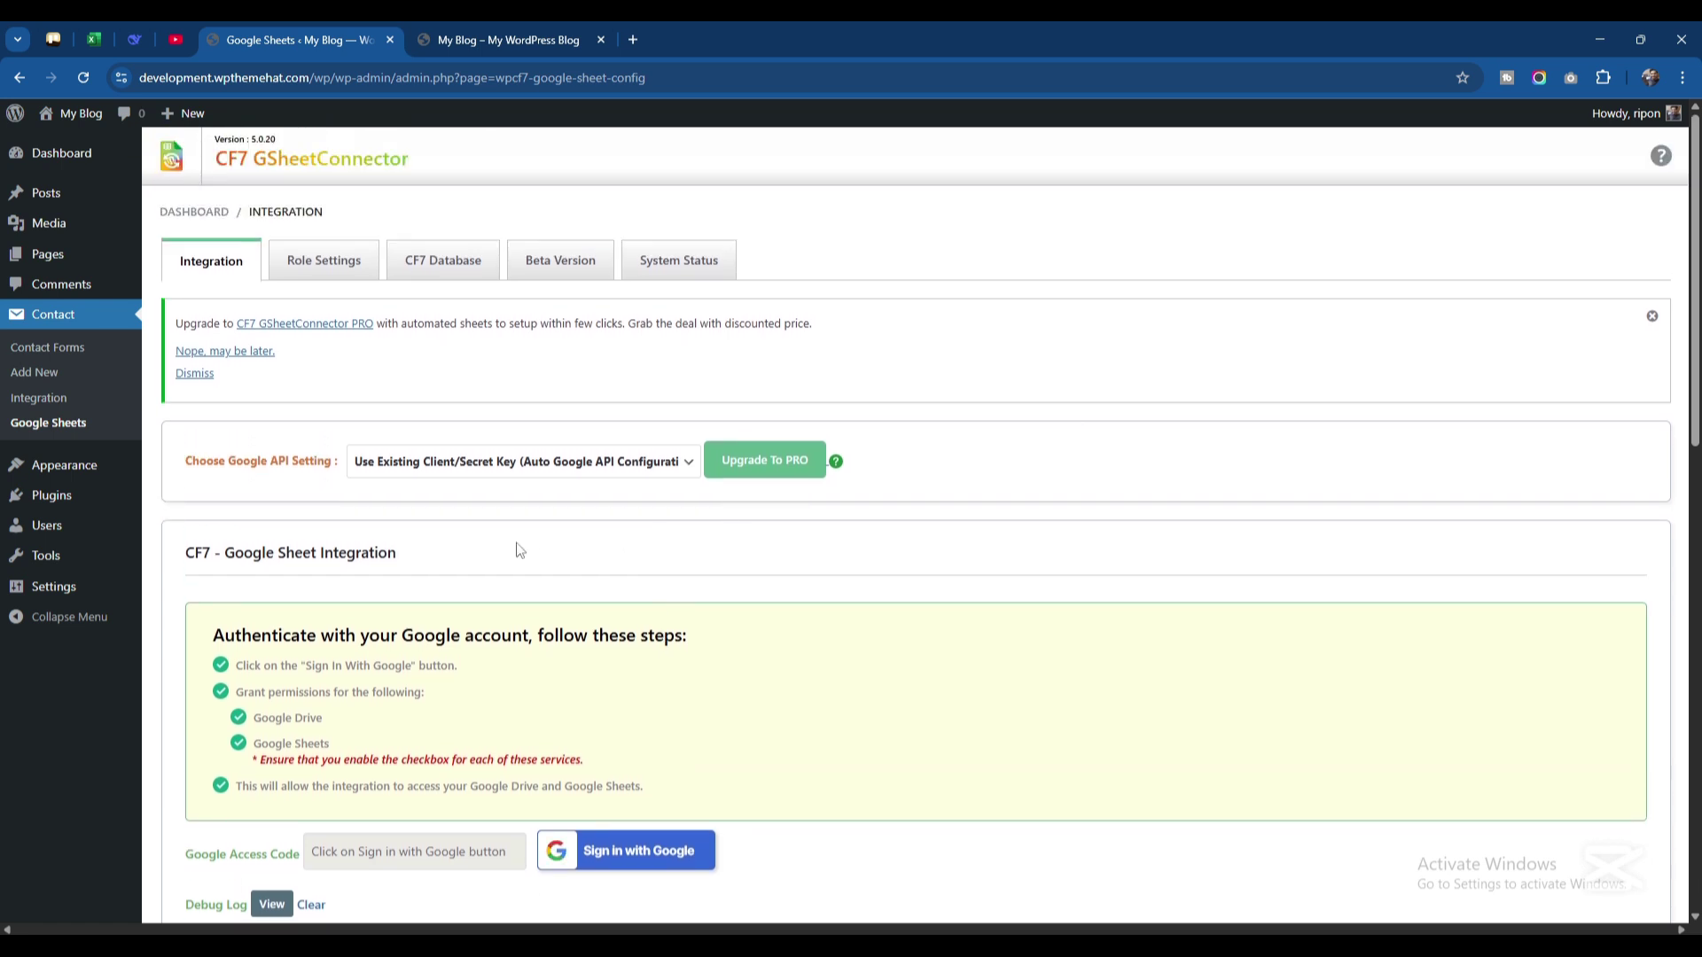
click(608, 467)
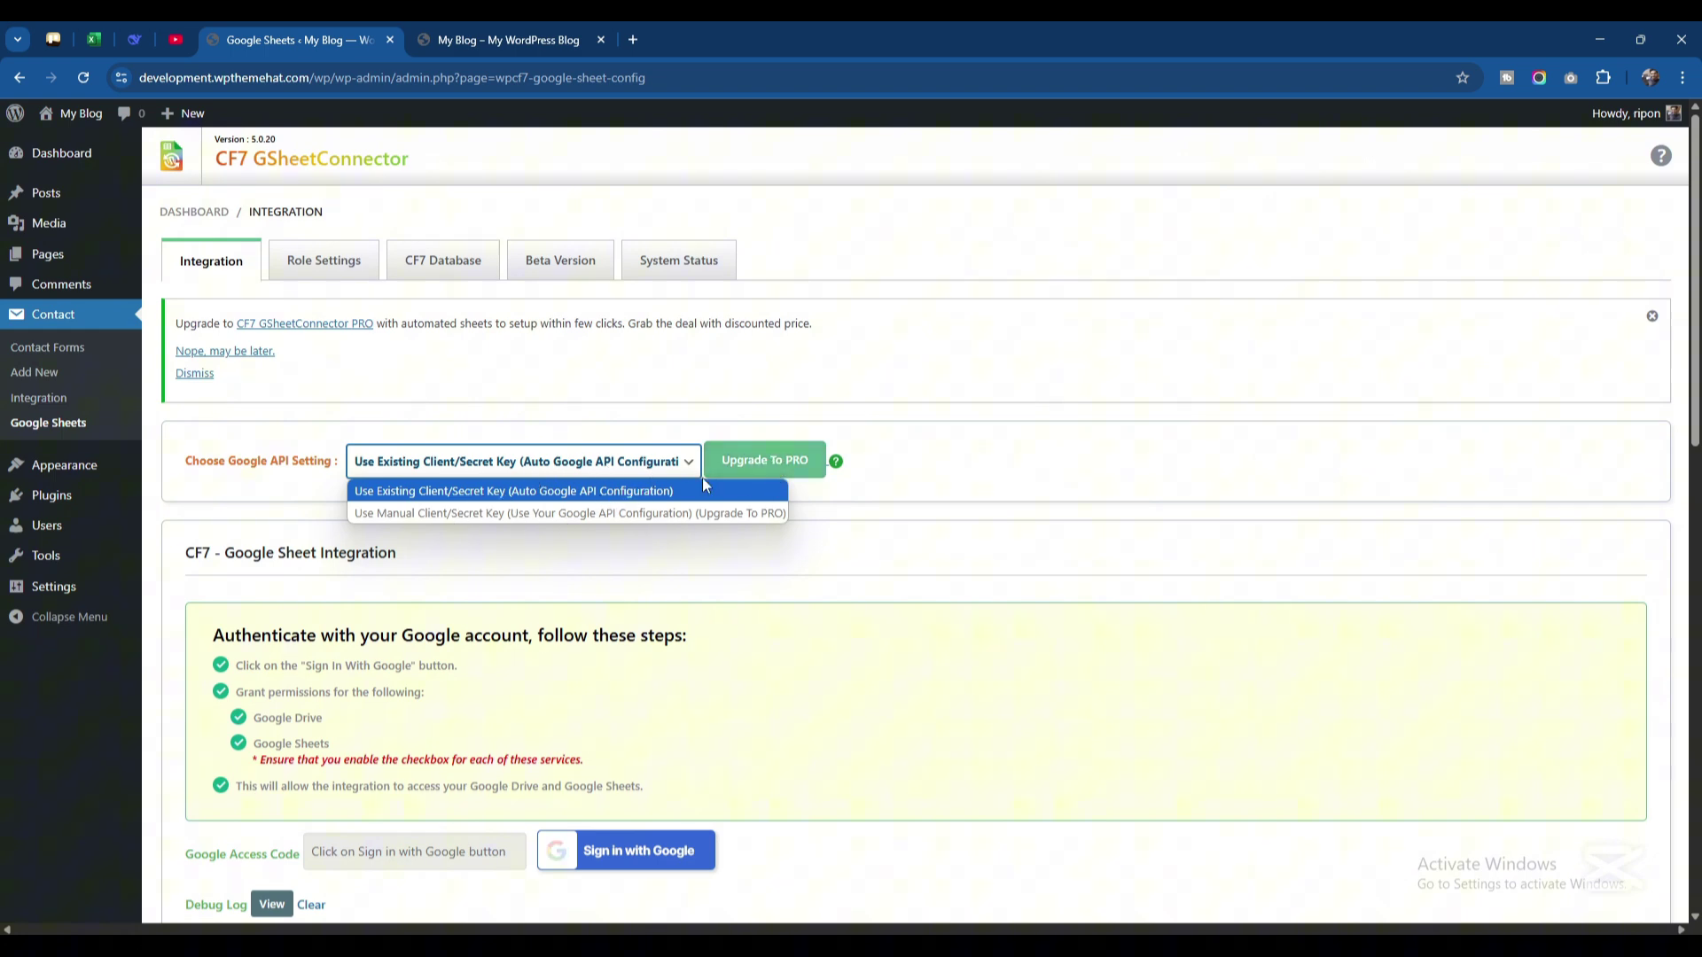
click(897, 484)
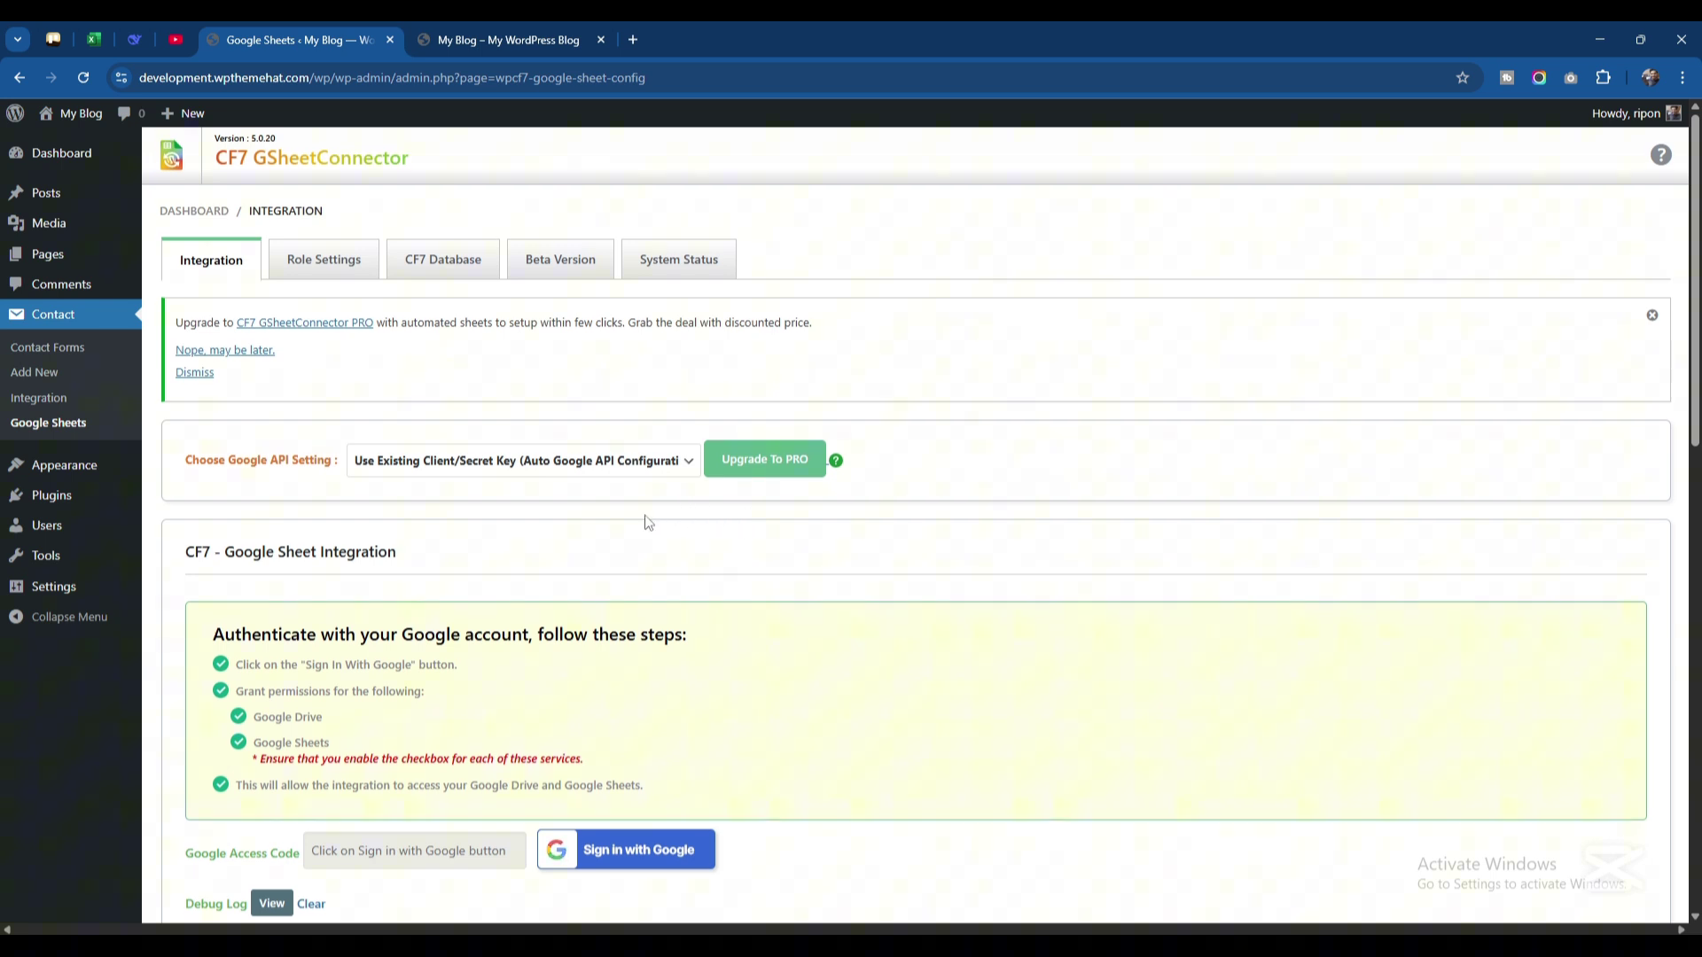
scroll(661, 525, down, 1)
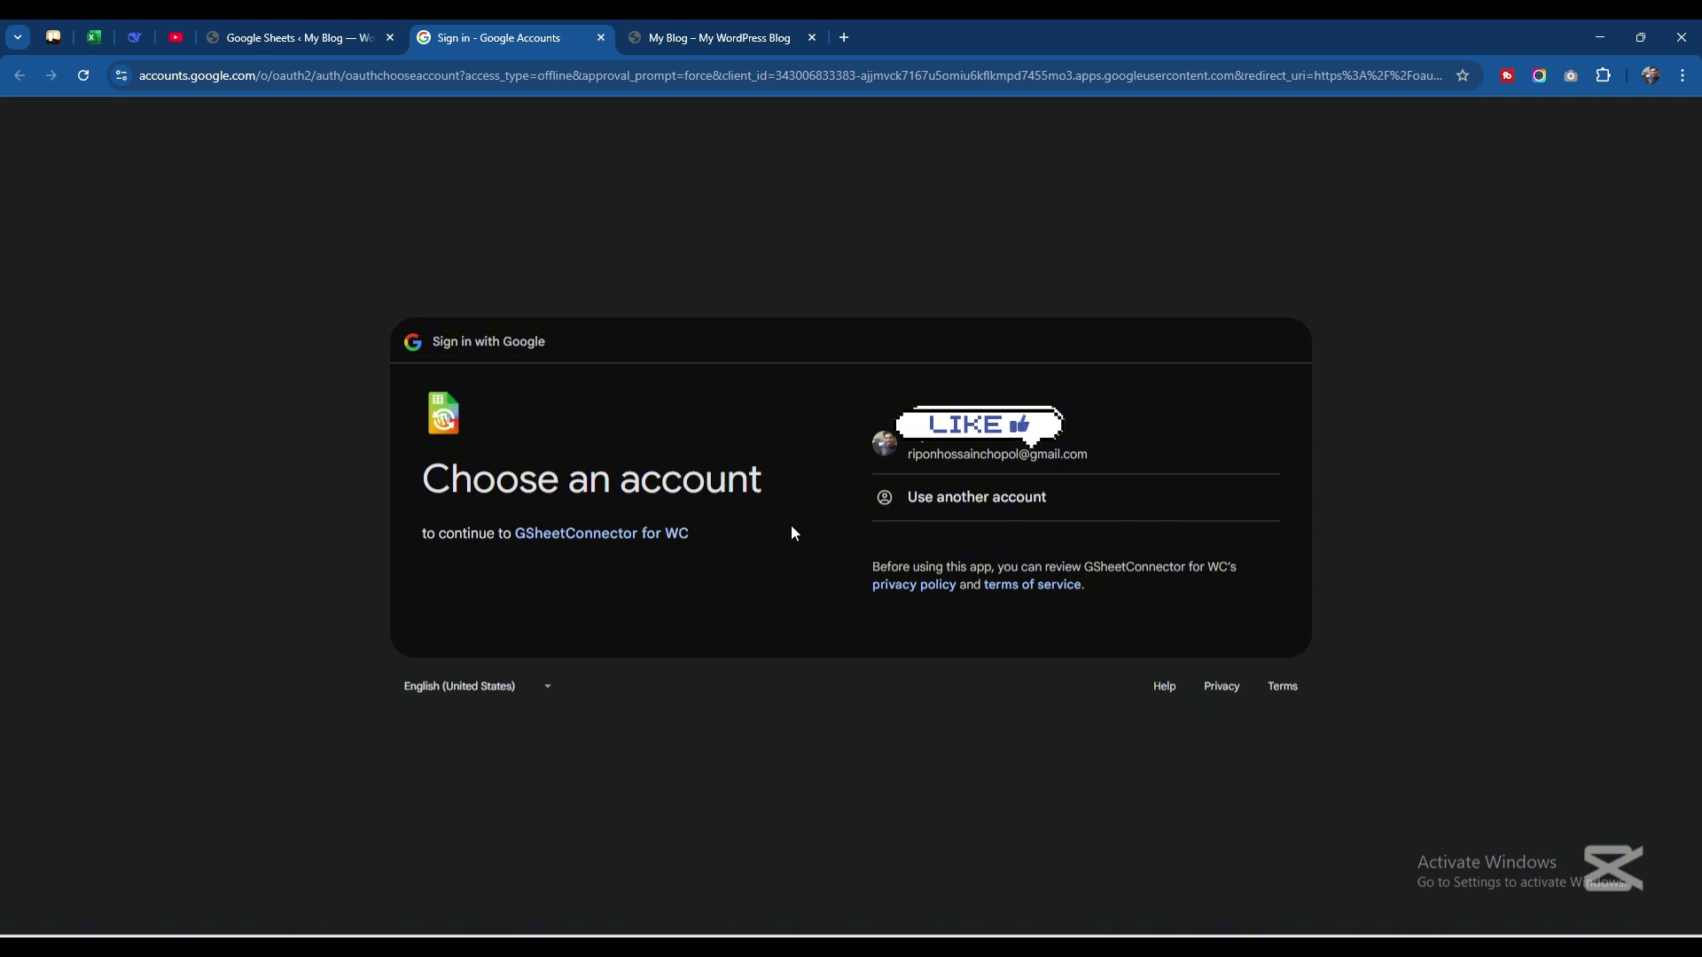
Sign in with the Google account and grant GSheetConnector all Drive and Sheets permissions
click(997, 455)
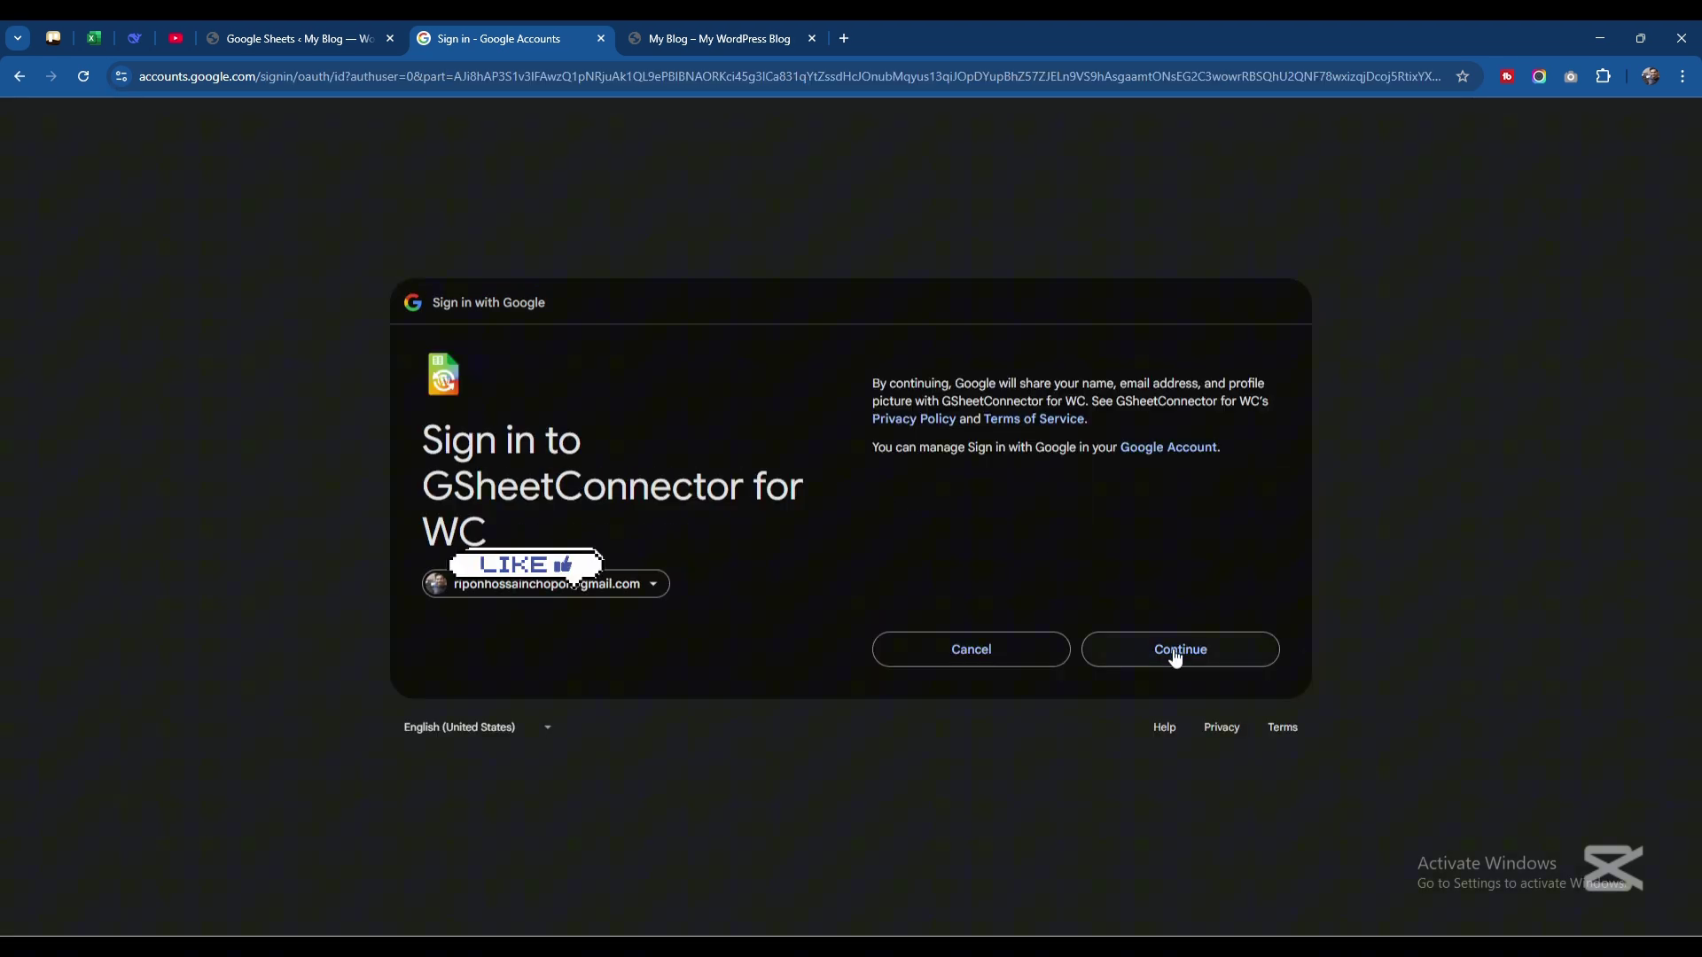
click(1175, 652)
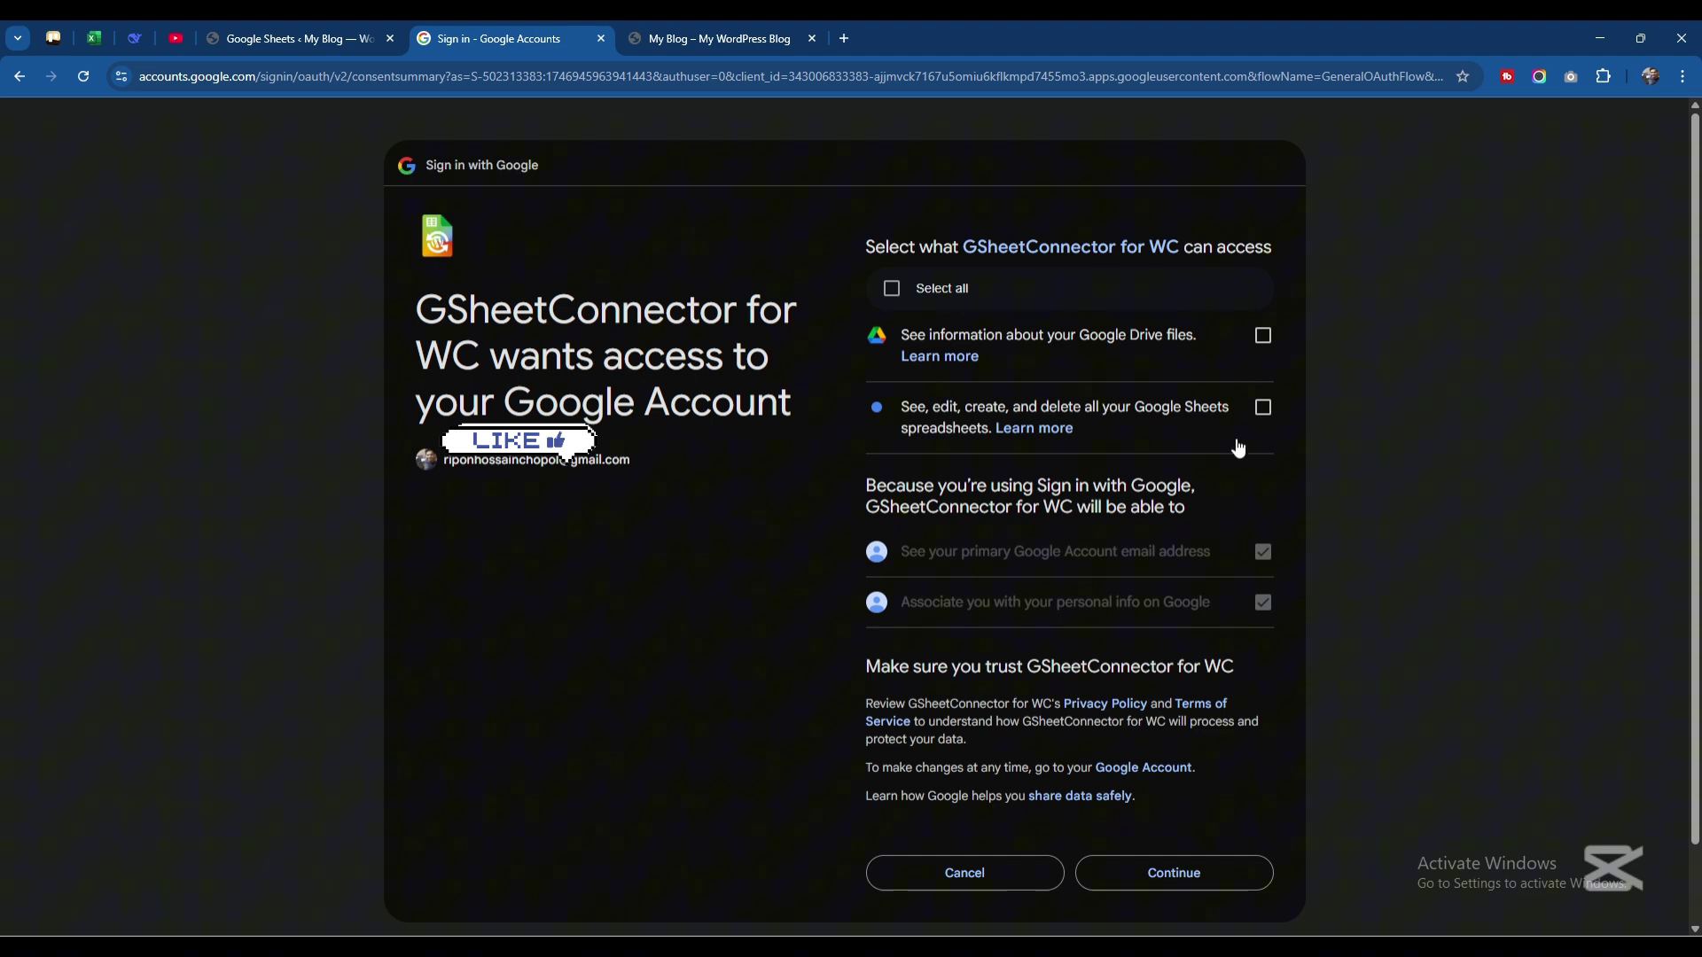
click(890, 290)
click(1197, 886)
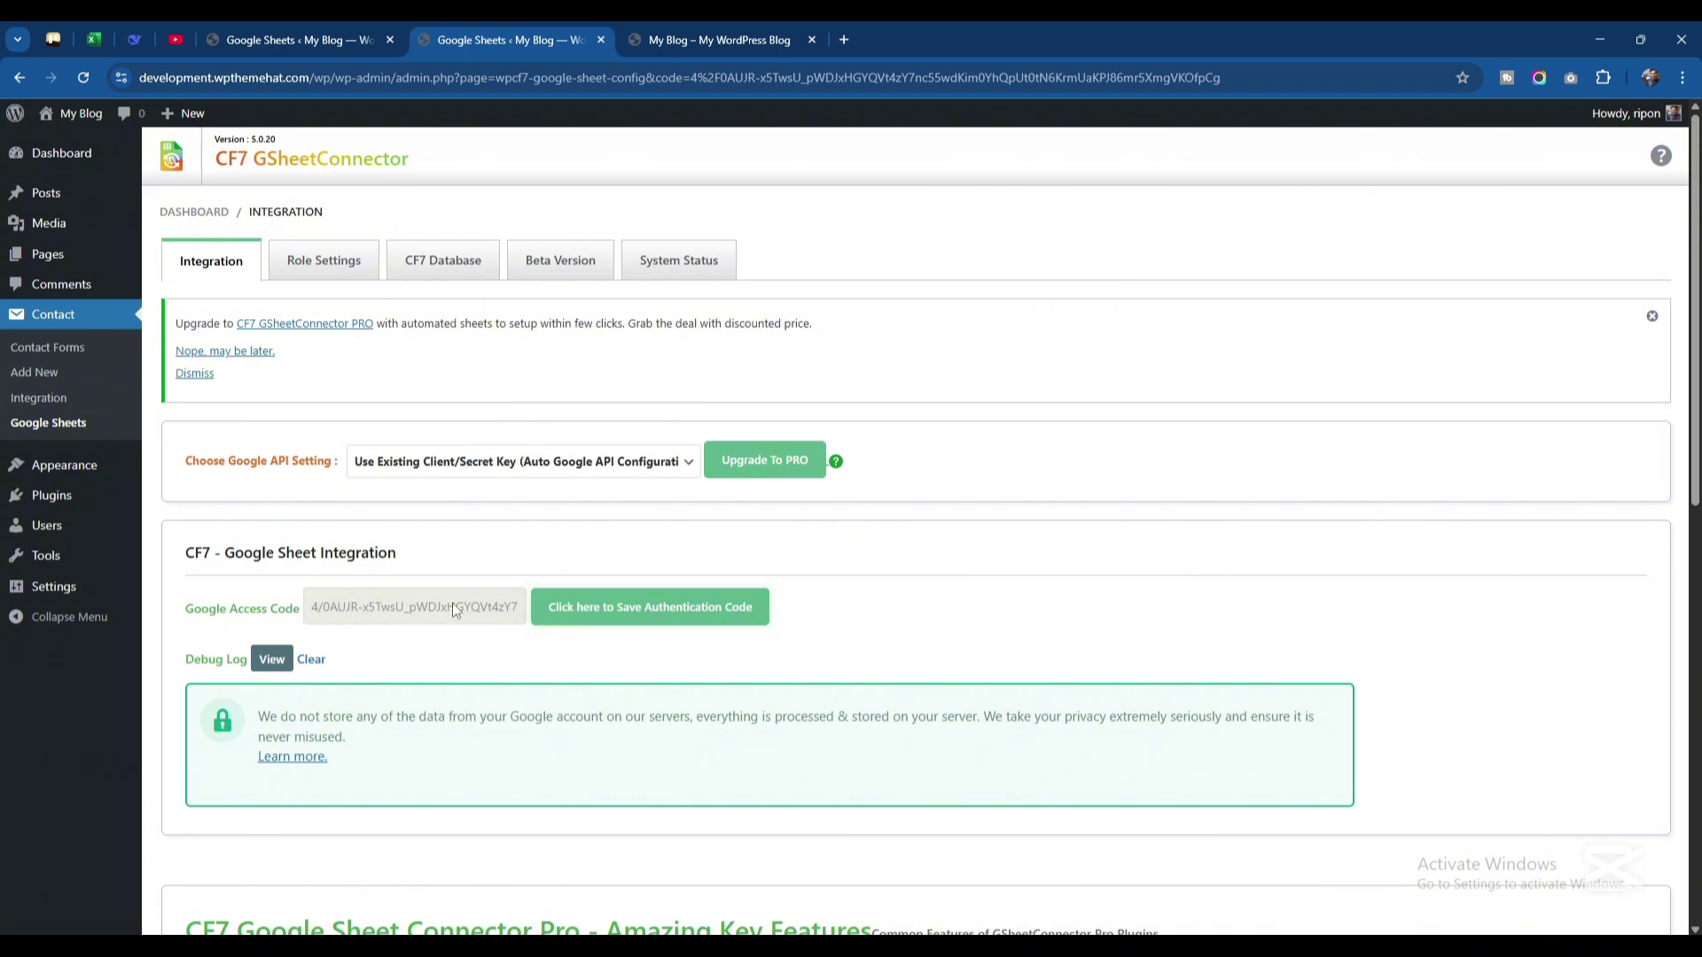
Save the Google authentication code, then go to the Contact Forms list
click(632, 619)
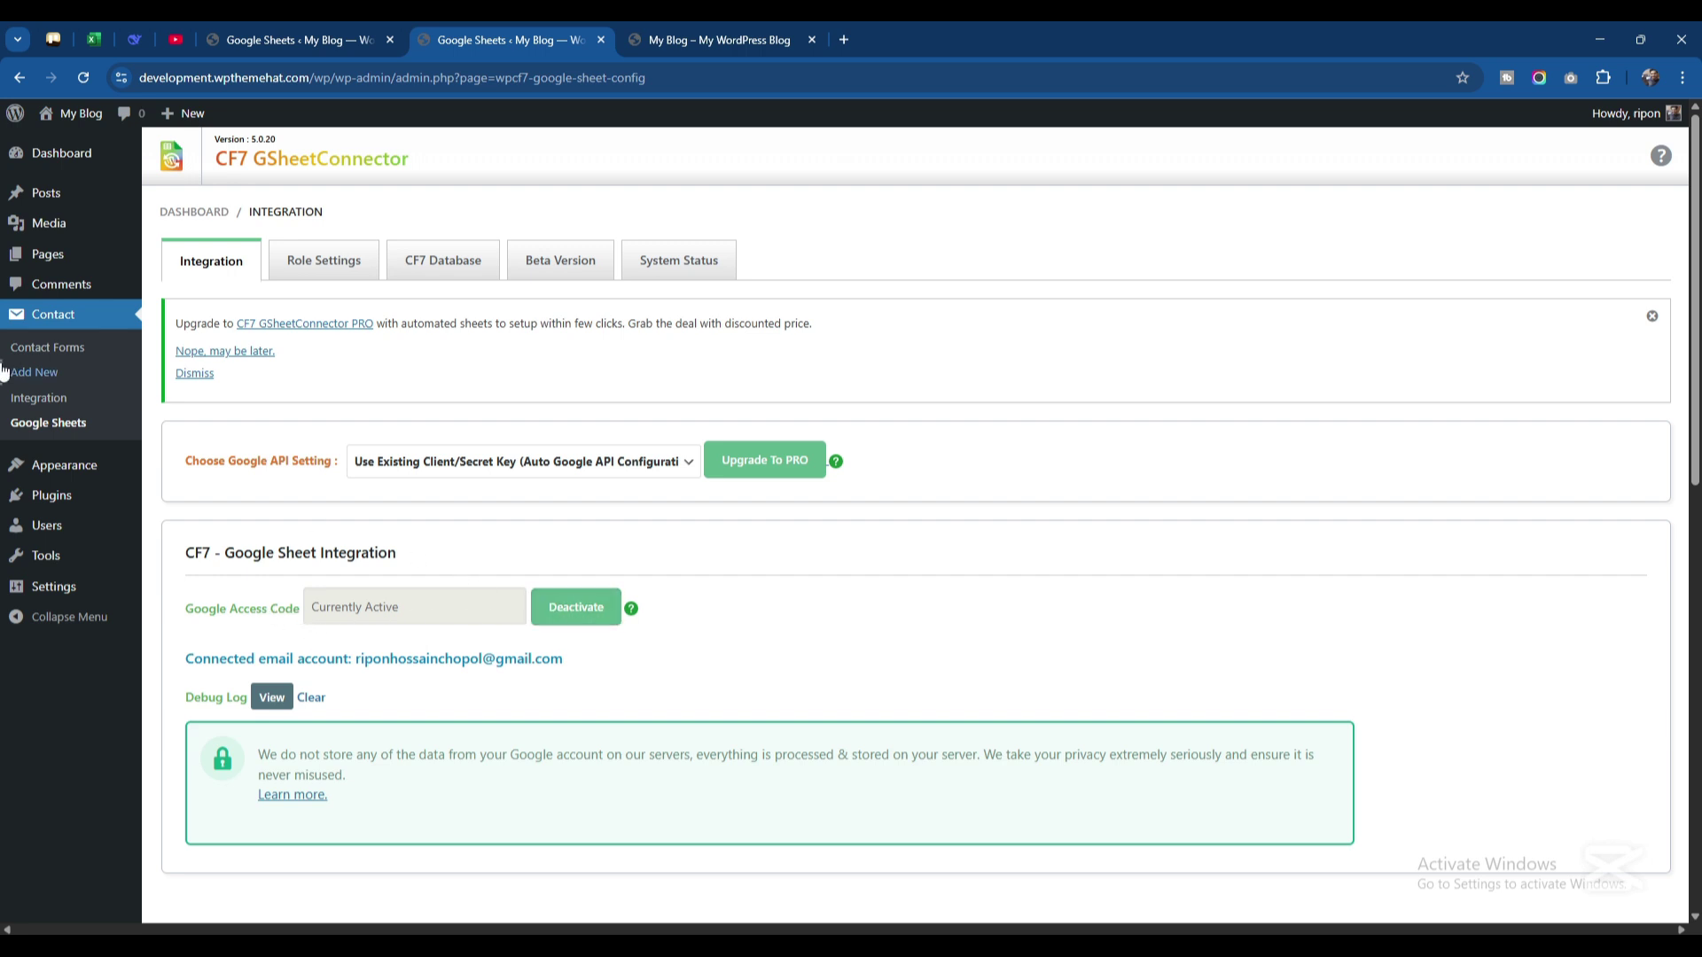
click(38, 352)
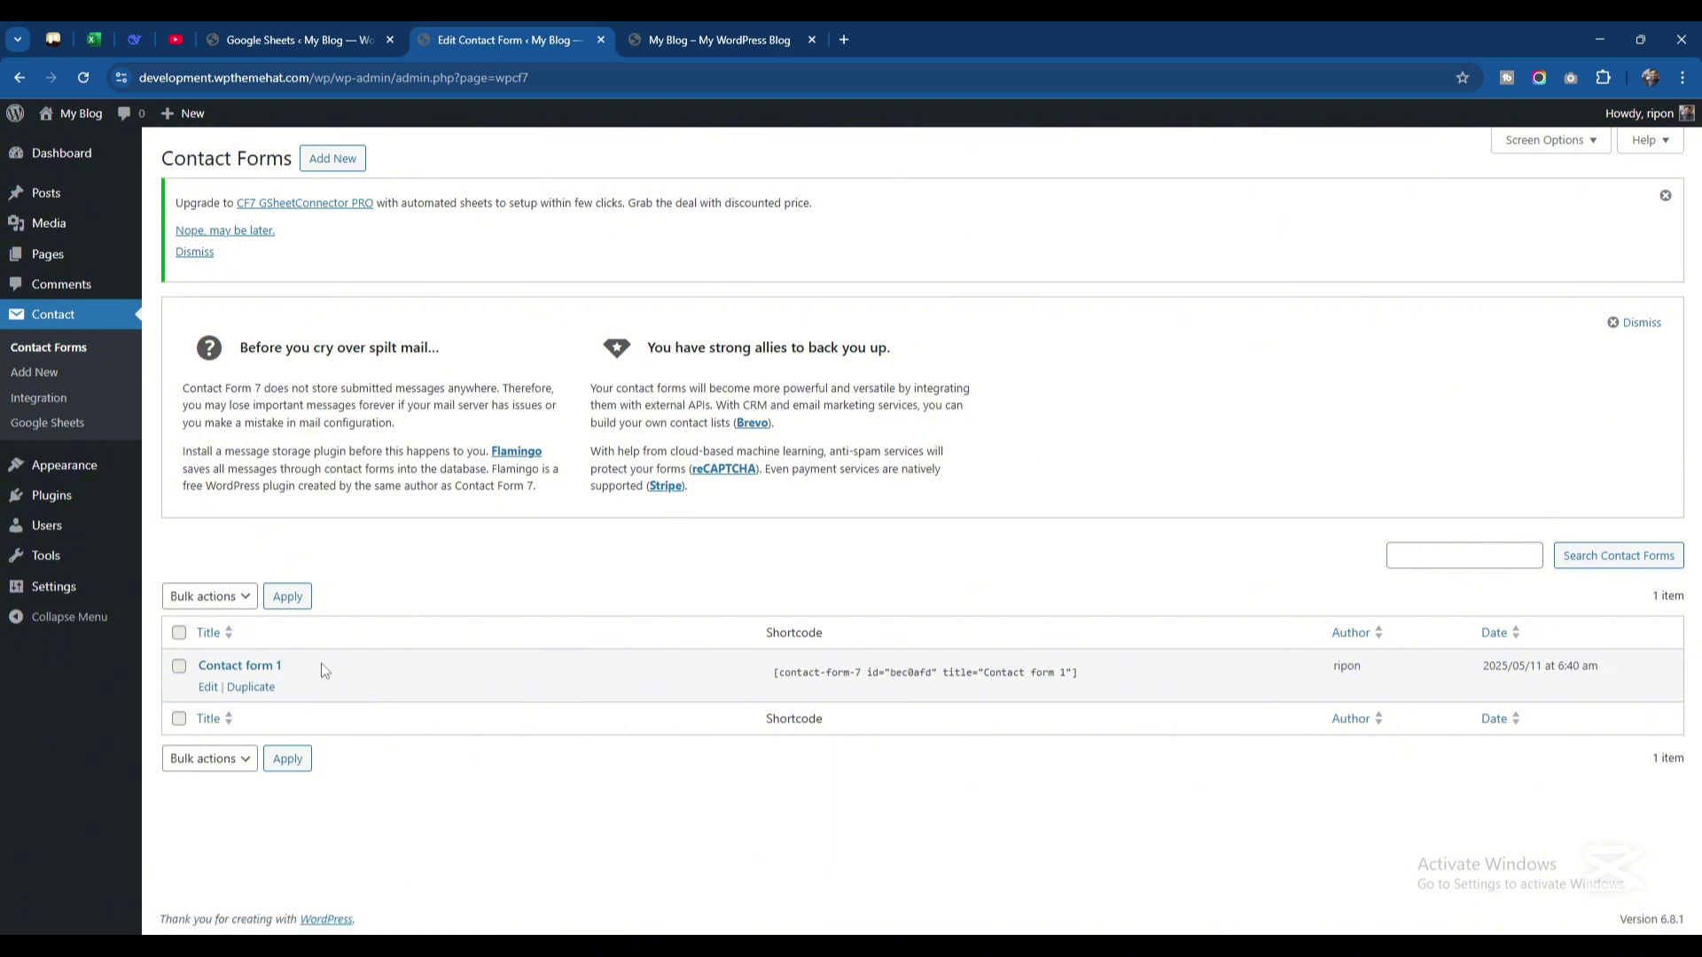
Edit Contact form 1 and review its empty Google Sheets name, ID, tab name and tab ID fields
click(209, 688)
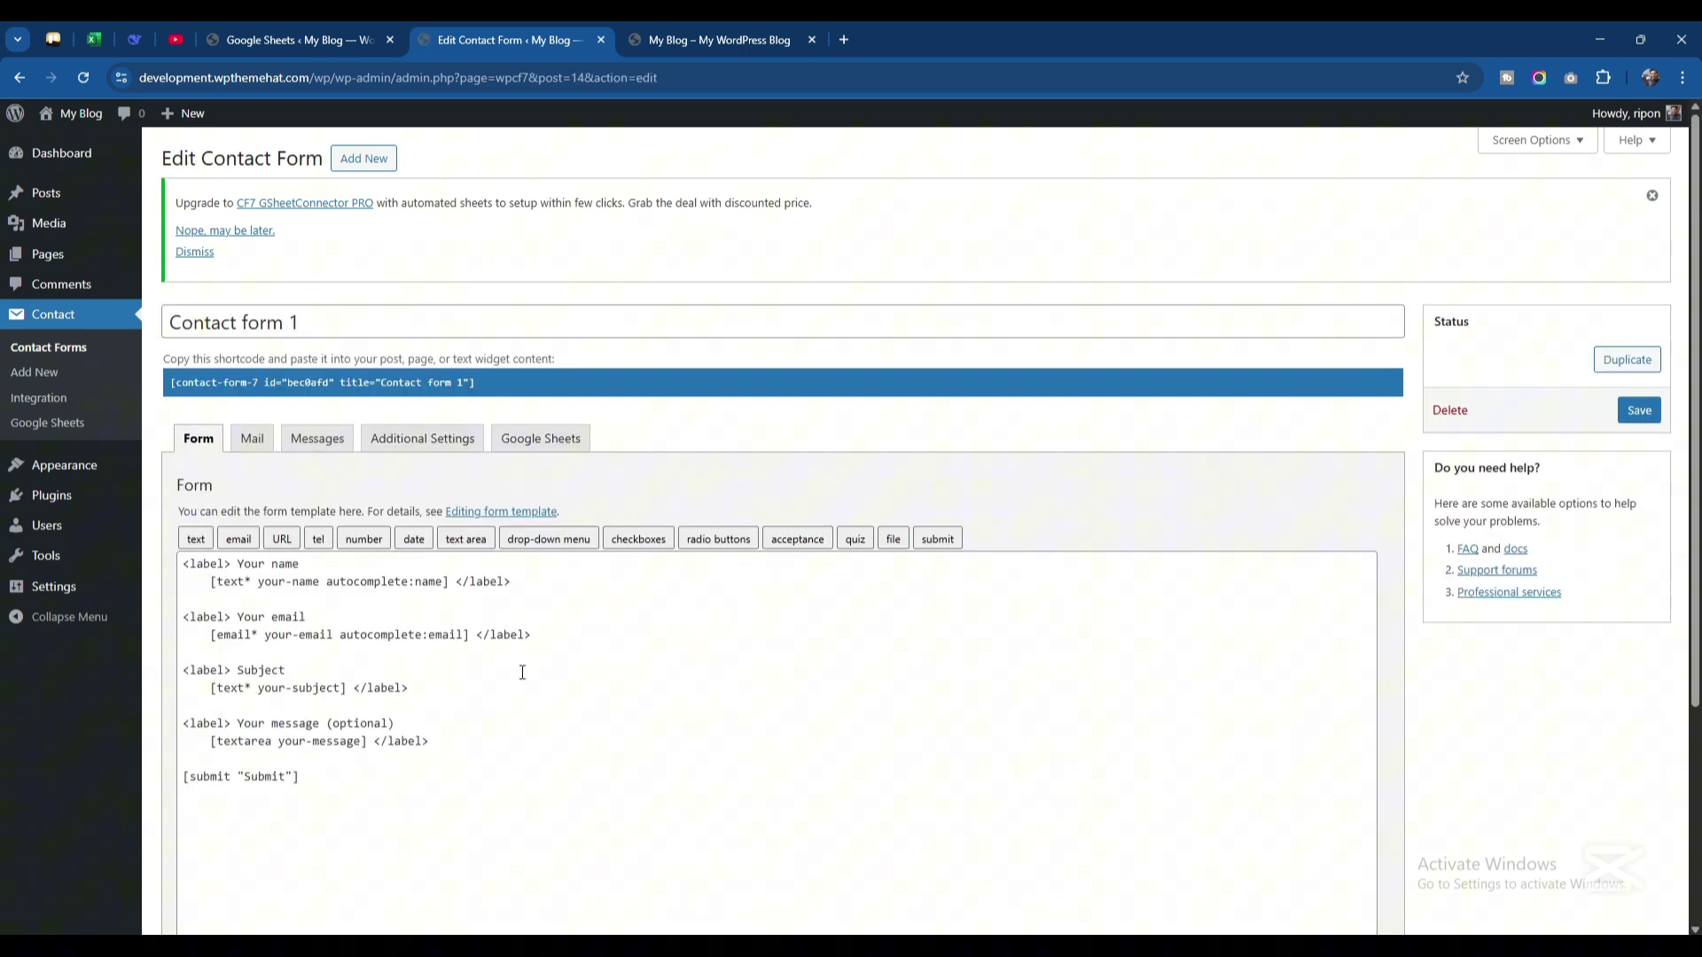
scroll(521, 673, down, 3)
scroll(517, 673, up, 3)
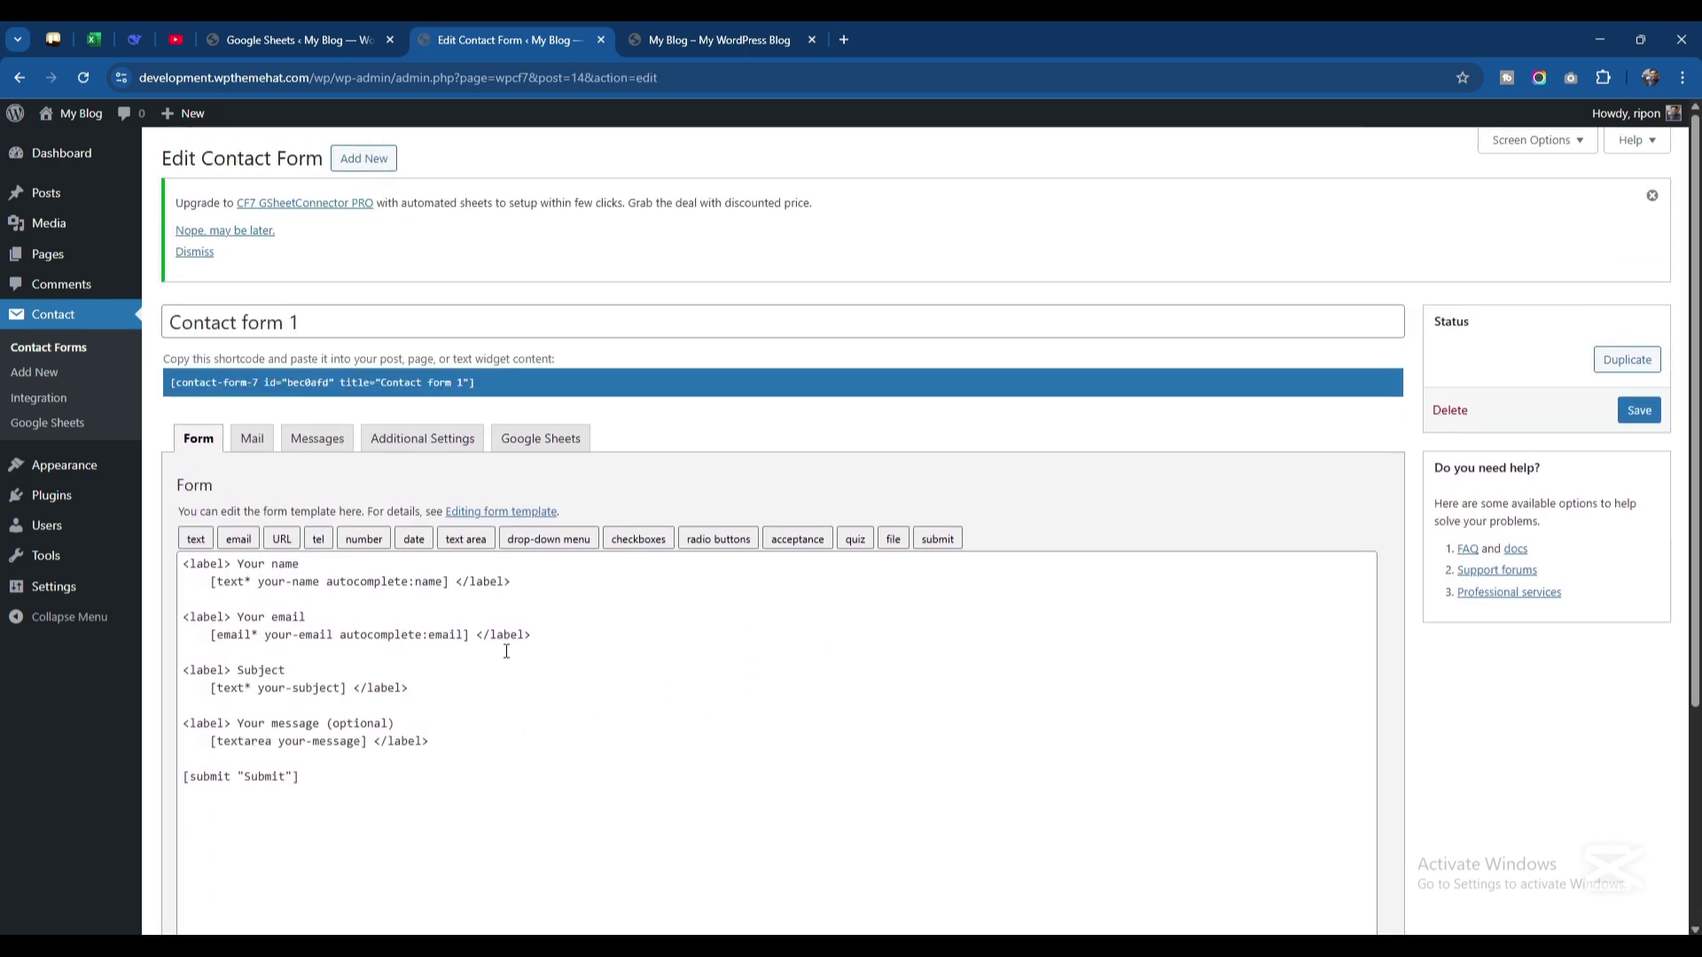
click(529, 448)
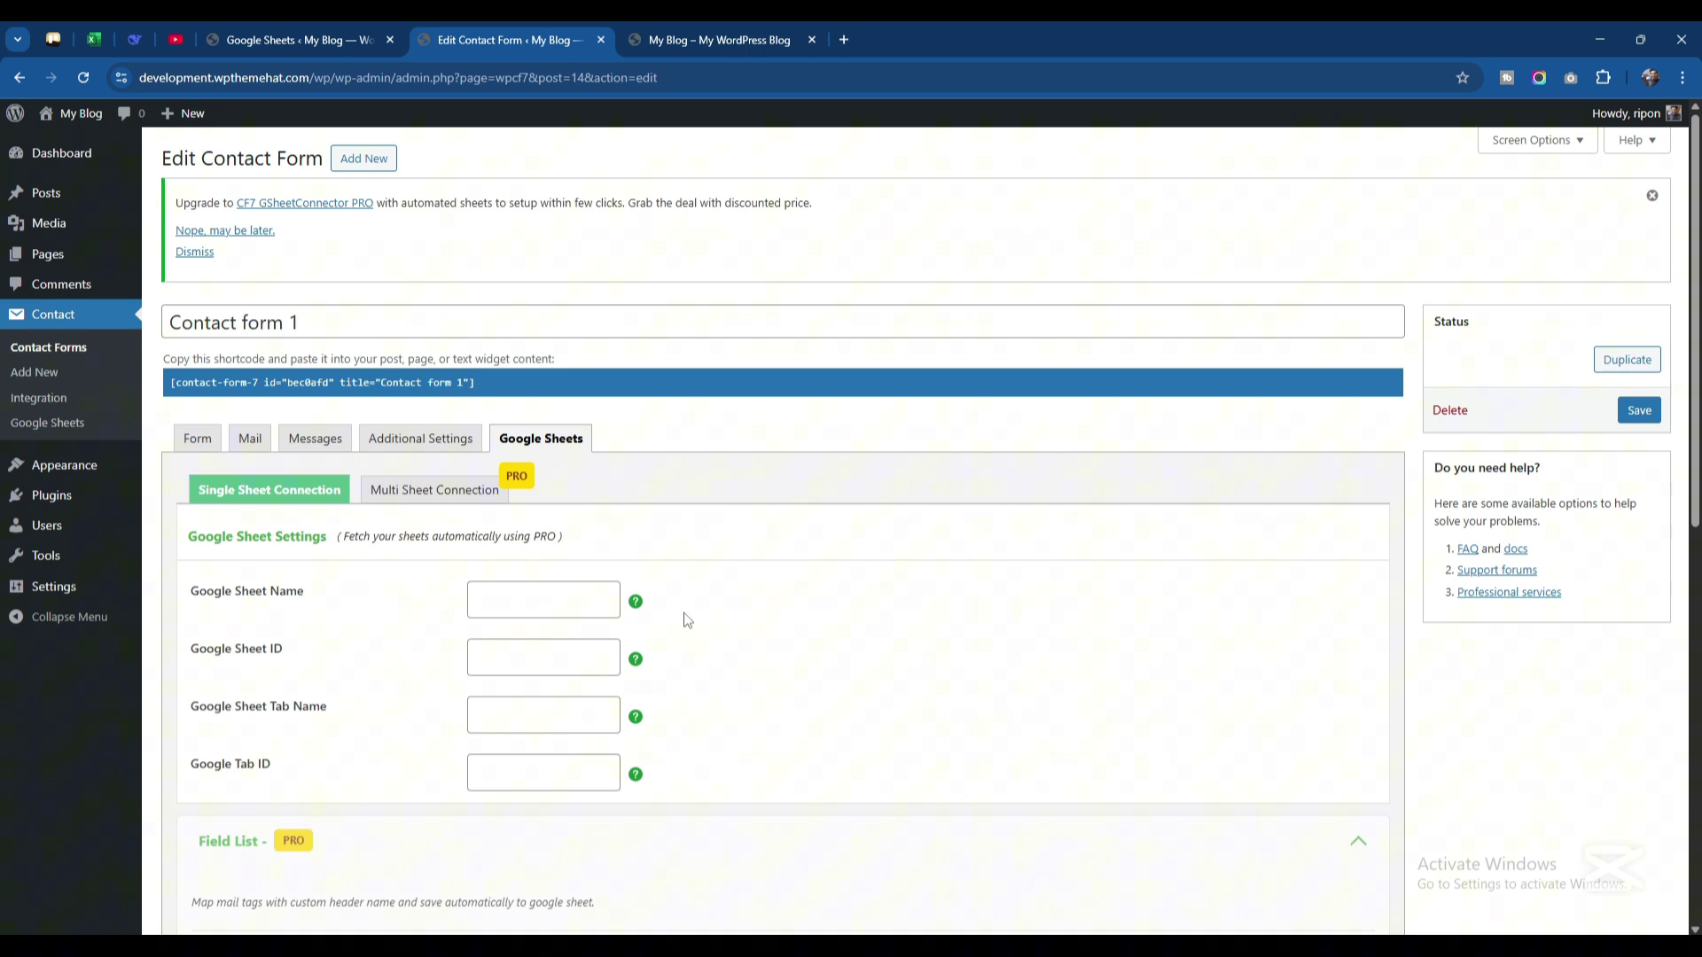
scroll(492, 567, down, 1)
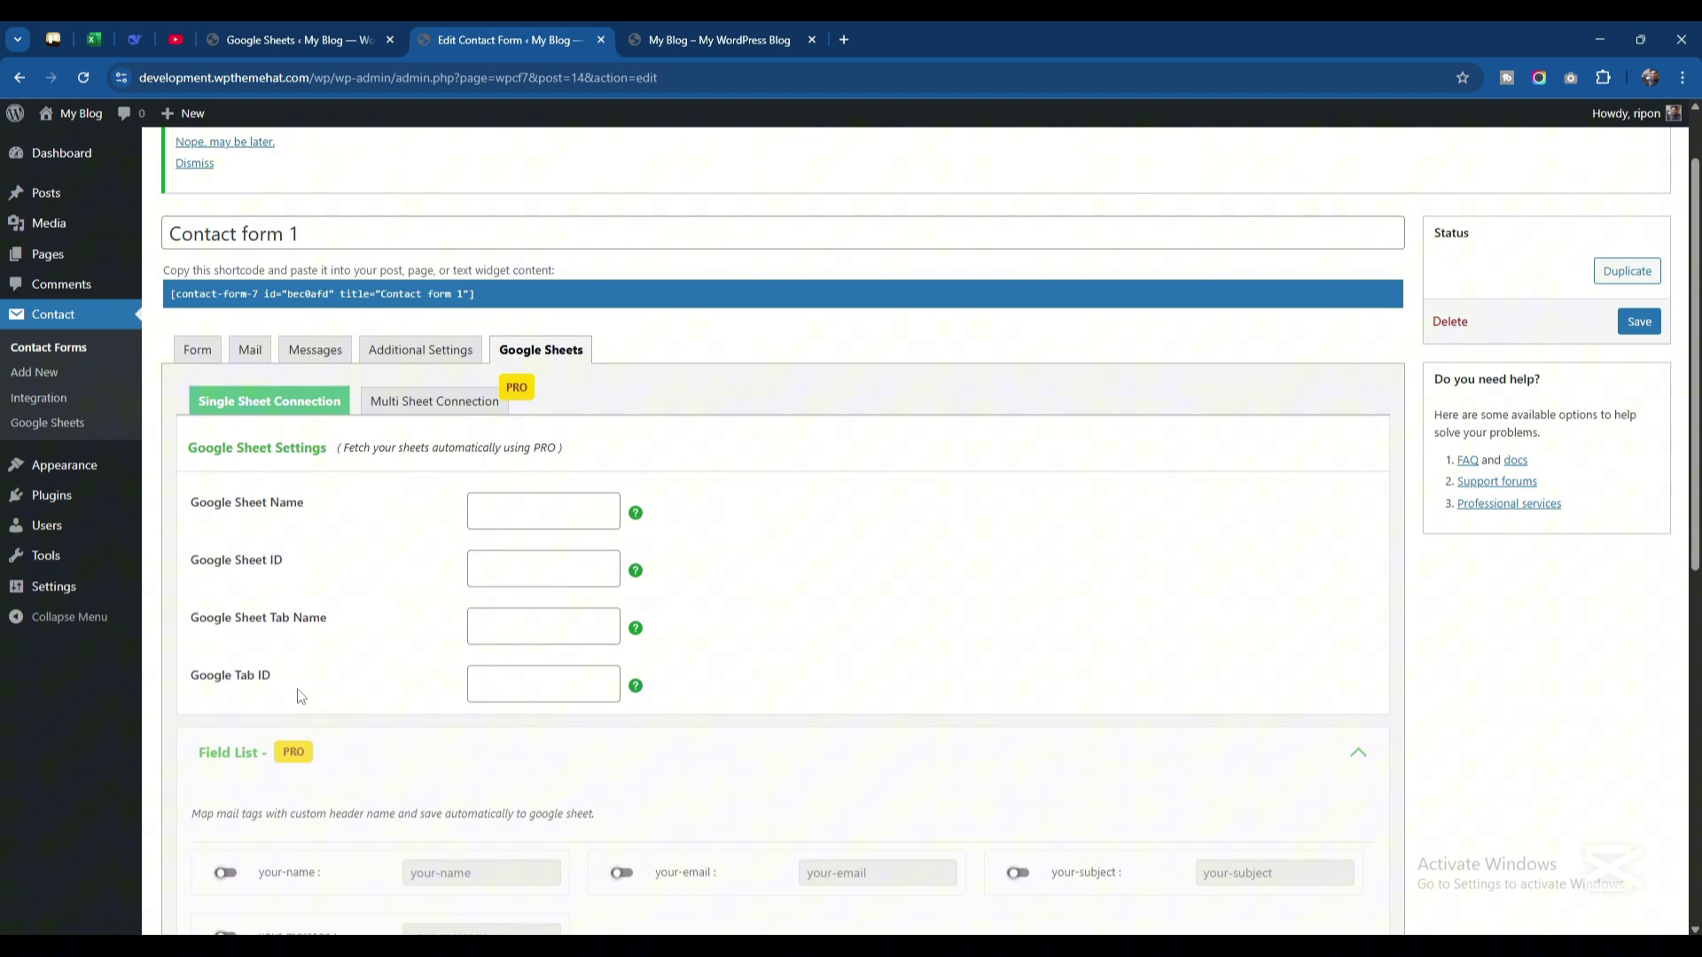
scroll(360, 679, down, 3)
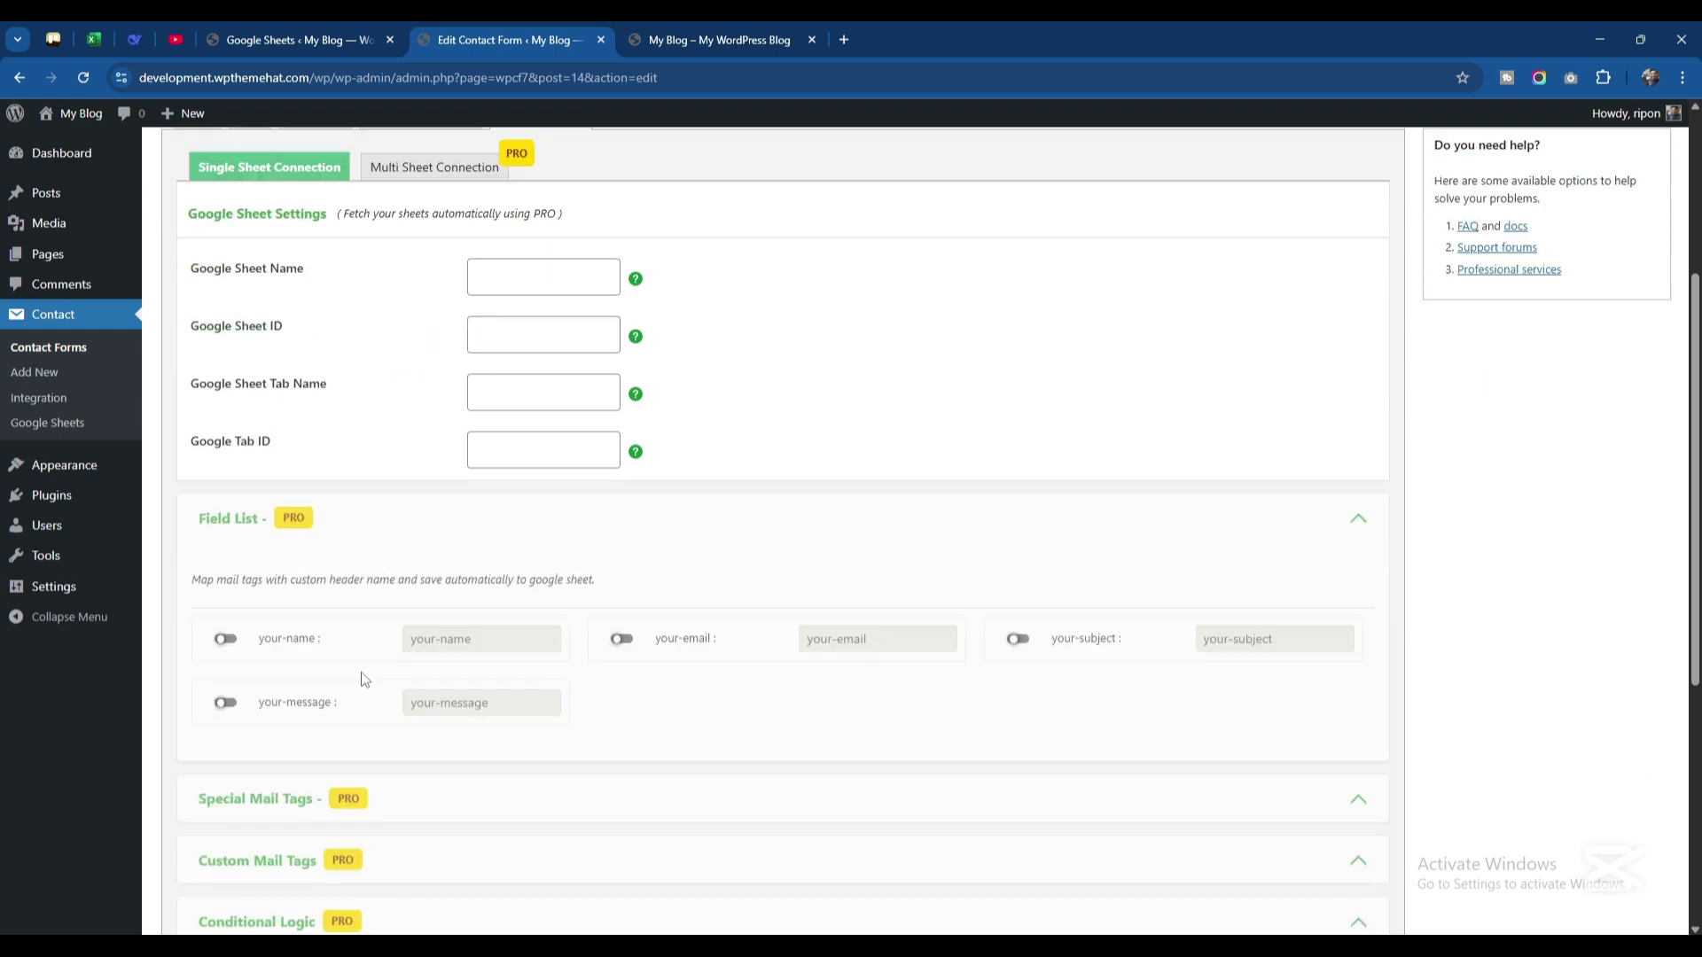
scroll(361, 678, up, 1)
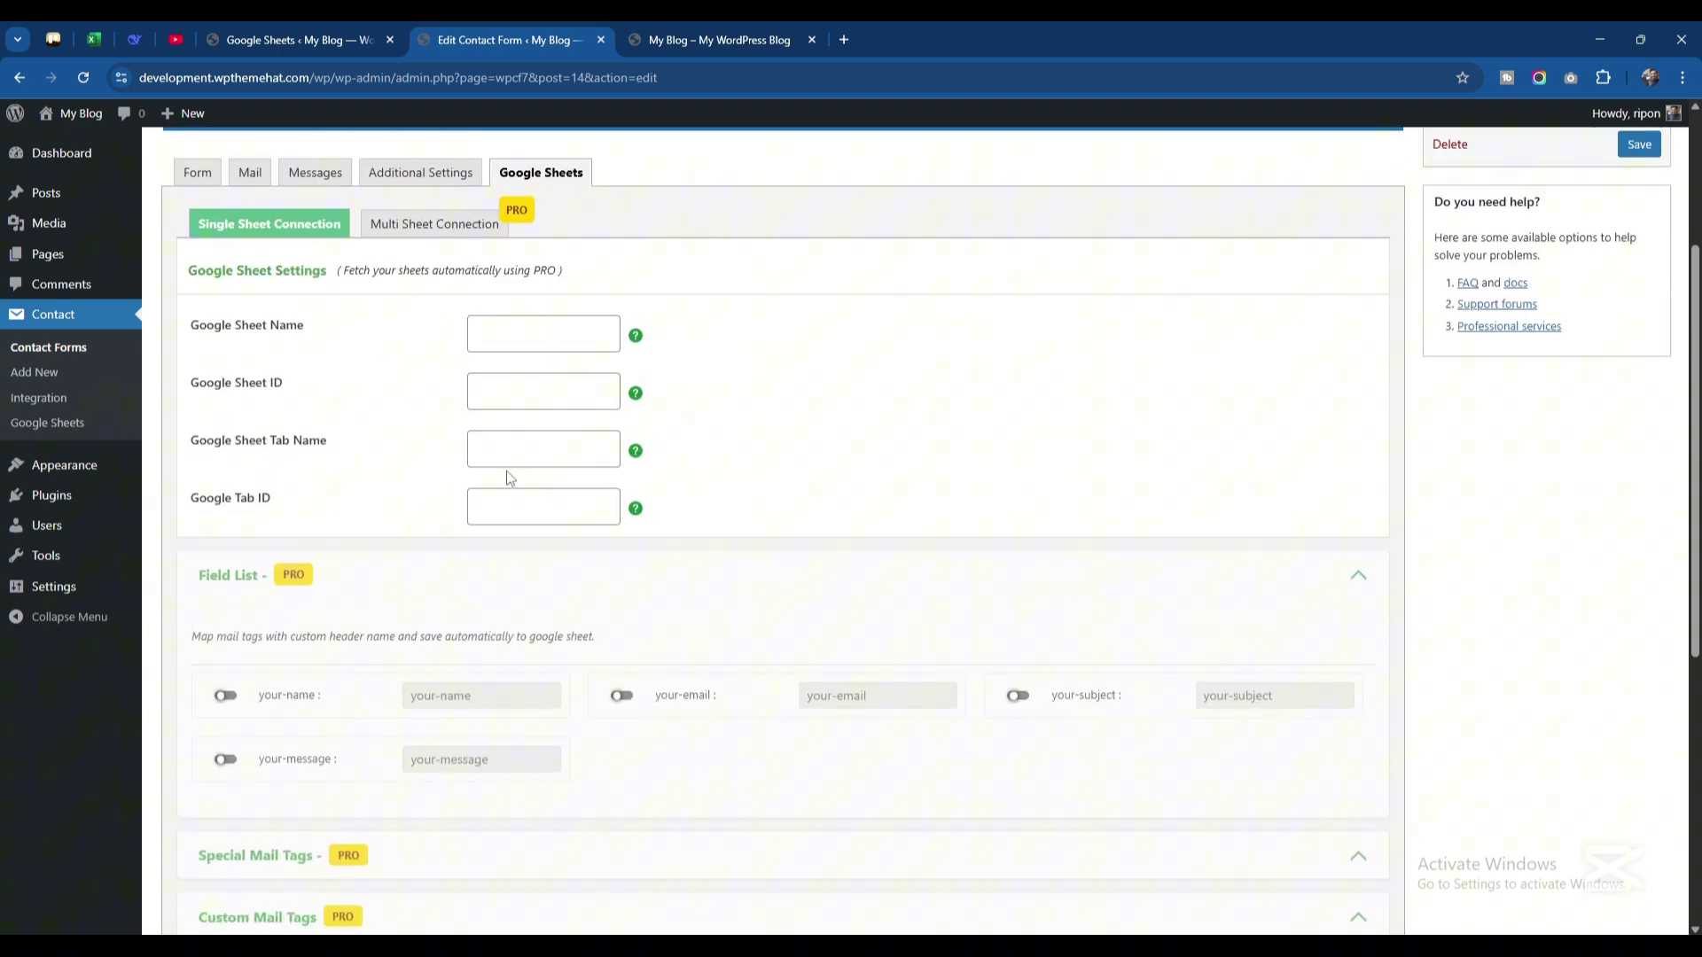
Open Gmail in a new tab via a web search for 'gmail'
click(845, 33)
text(gmail)
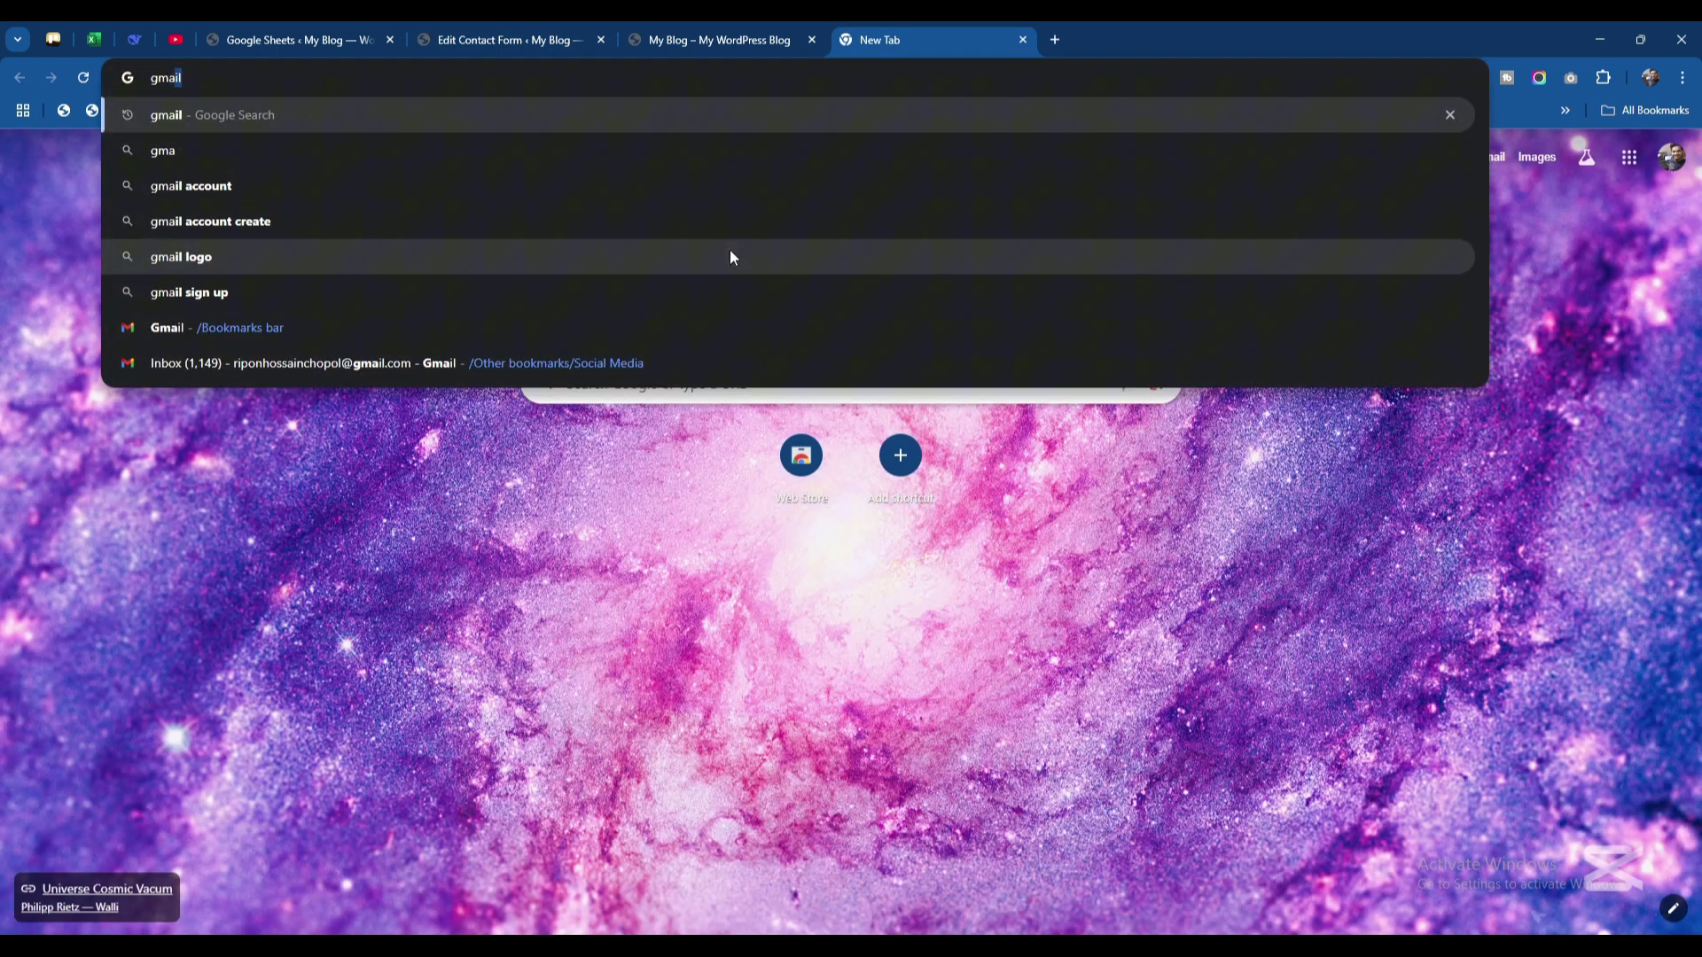
key(Return)
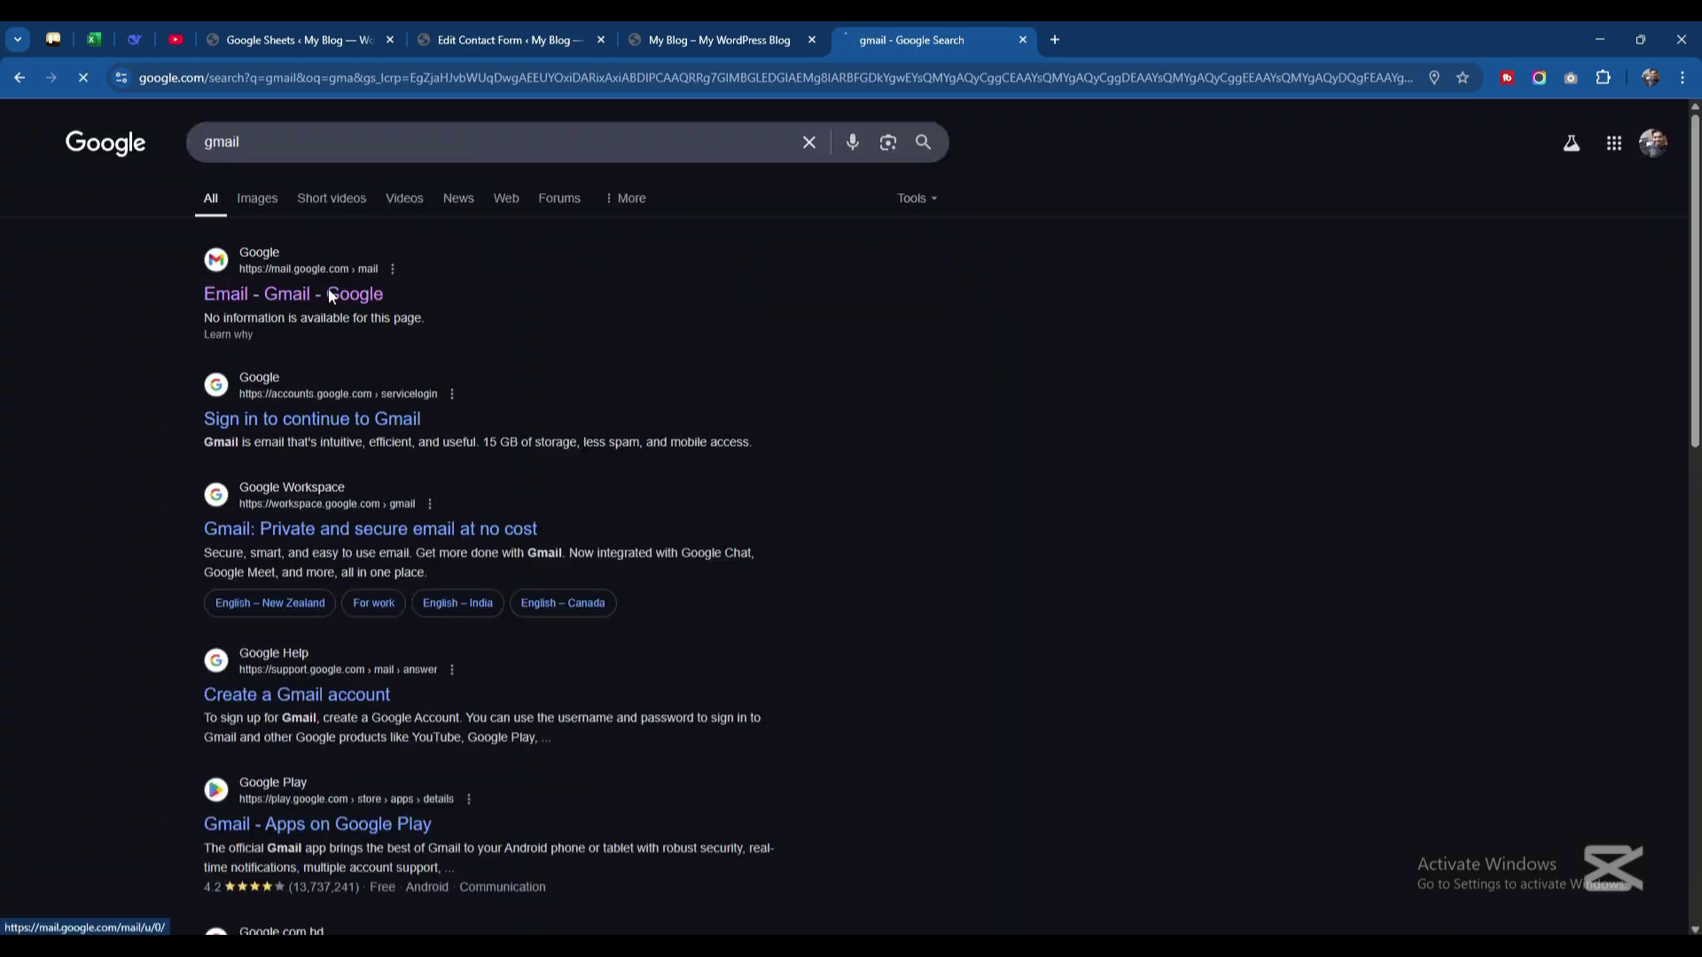
click(328, 293)
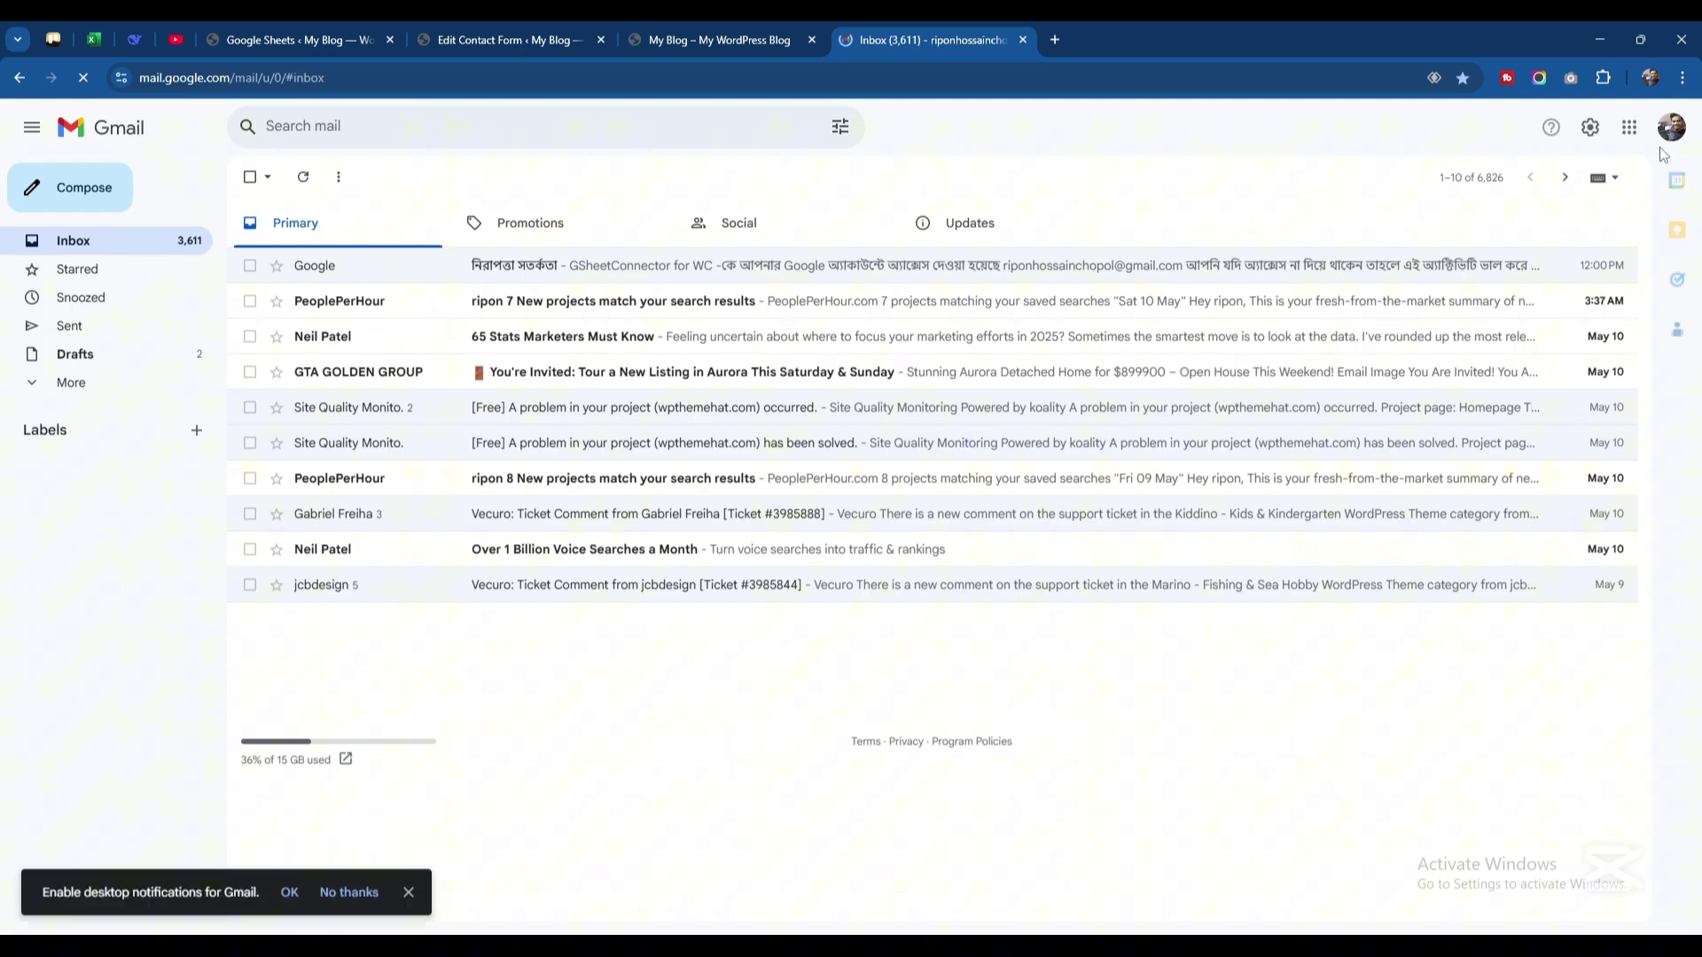
Check the signed-in account and go to Google Sheets from the Google apps grid
click(1667, 142)
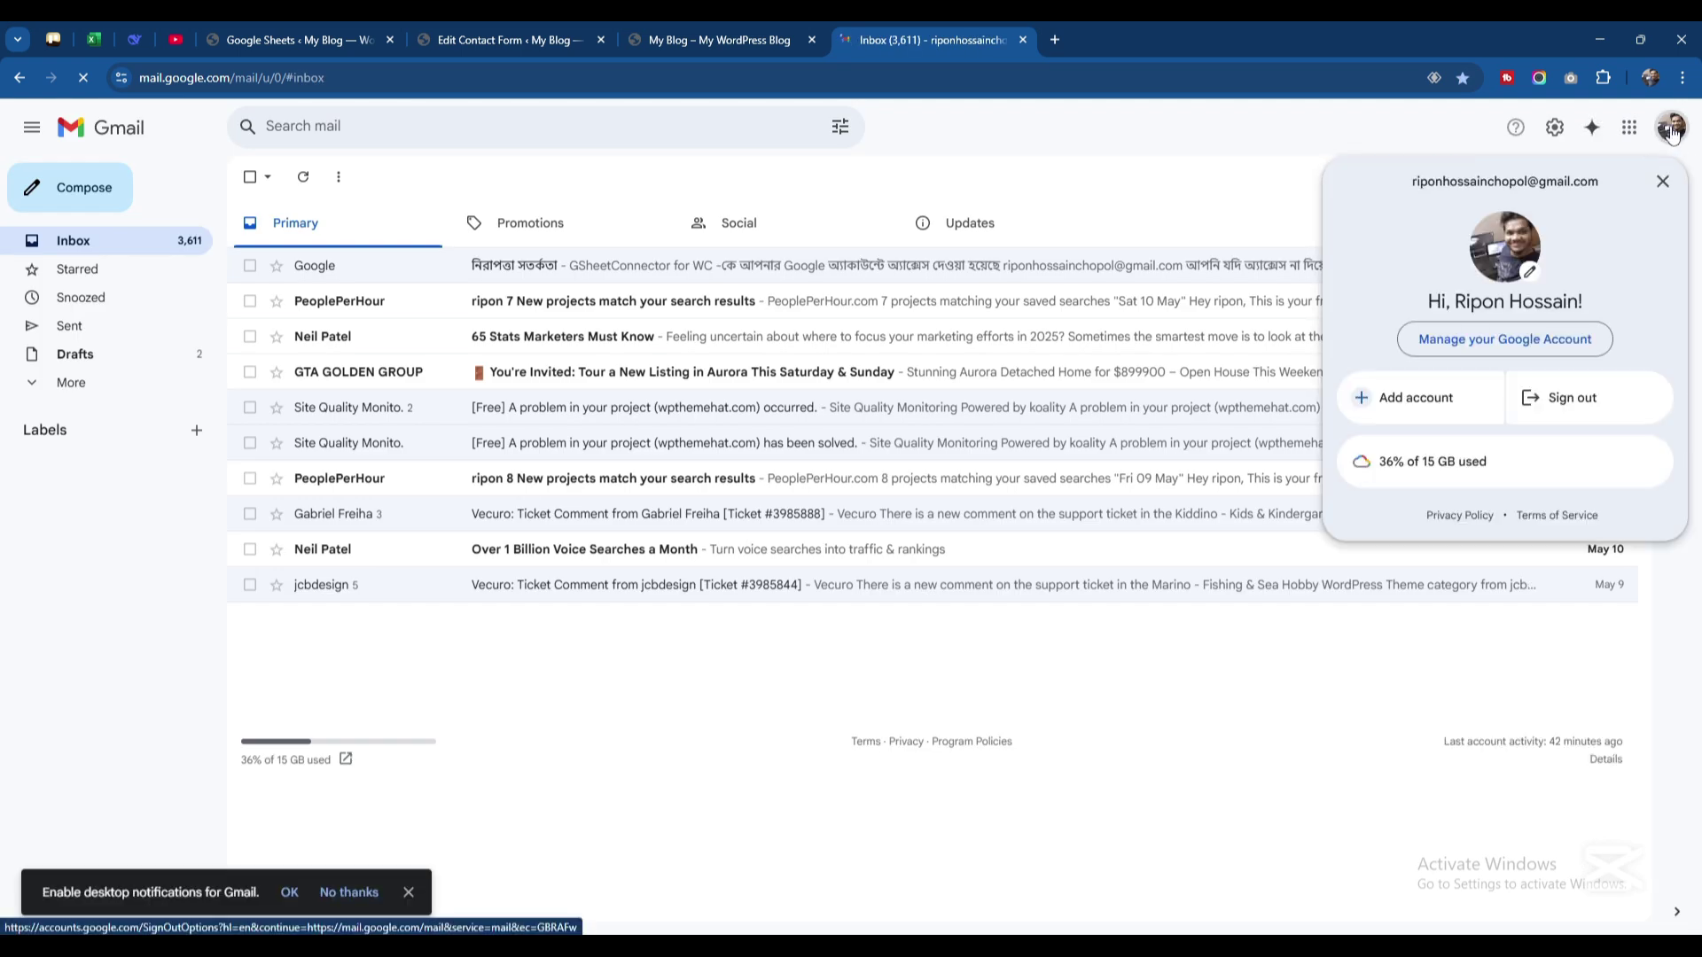
click(1663, 133)
click(1629, 126)
scroll(1562, 368, down, 4)
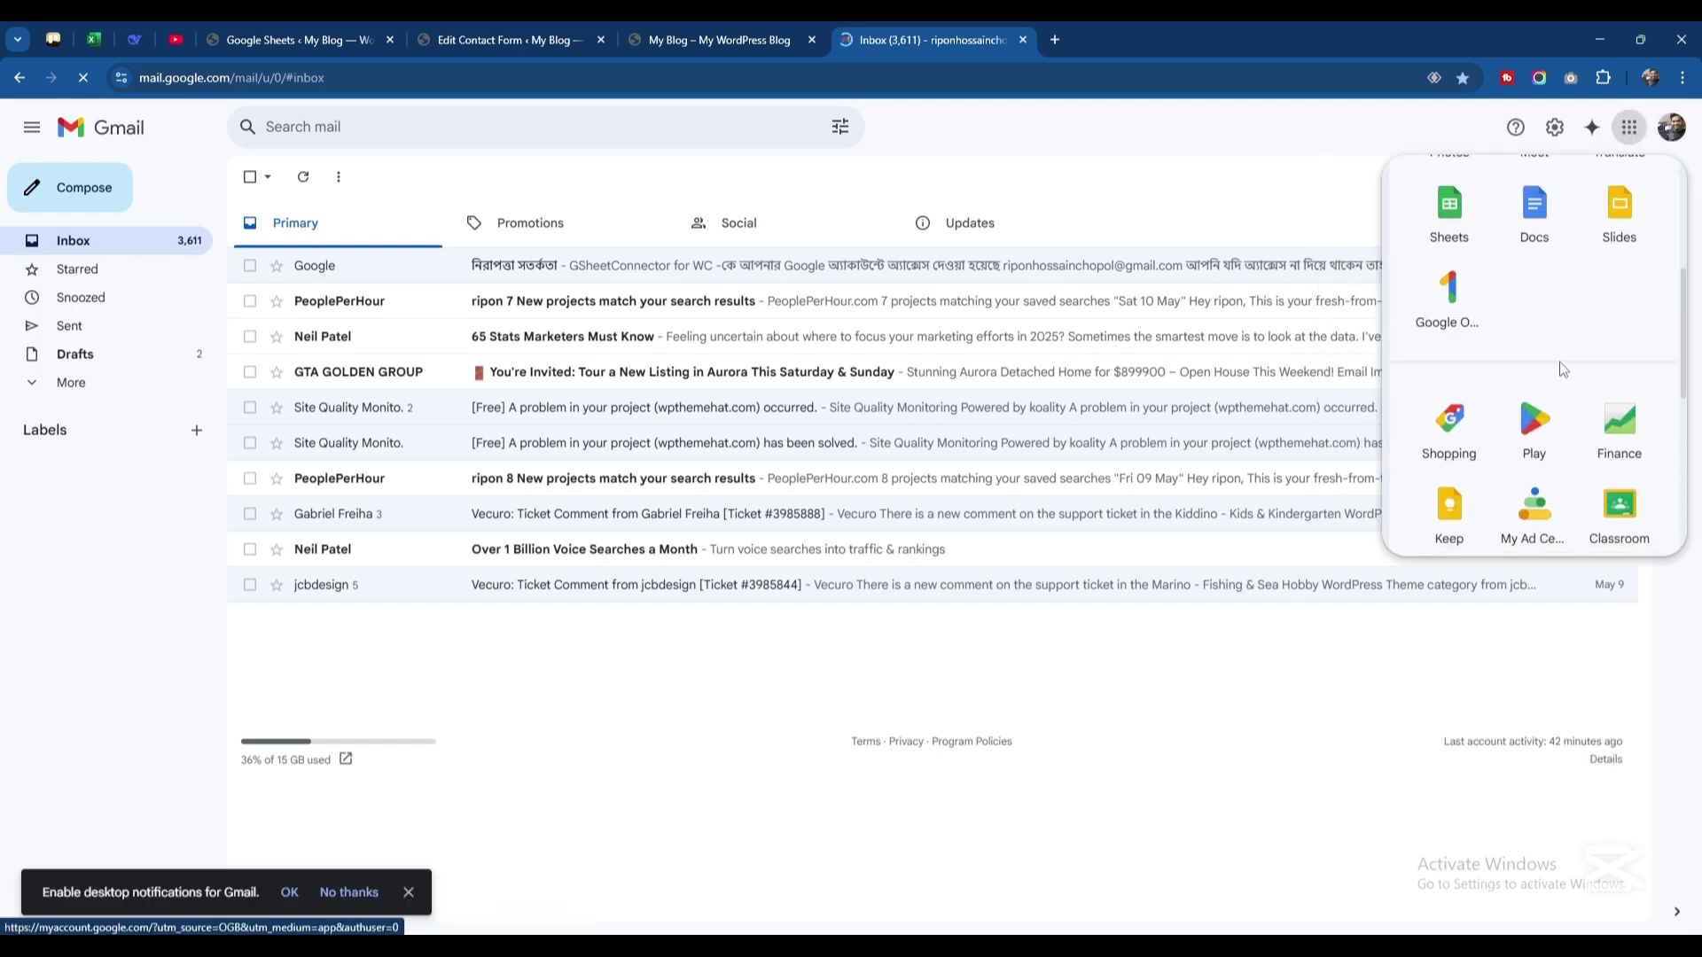
scroll(1552, 364, down, 1)
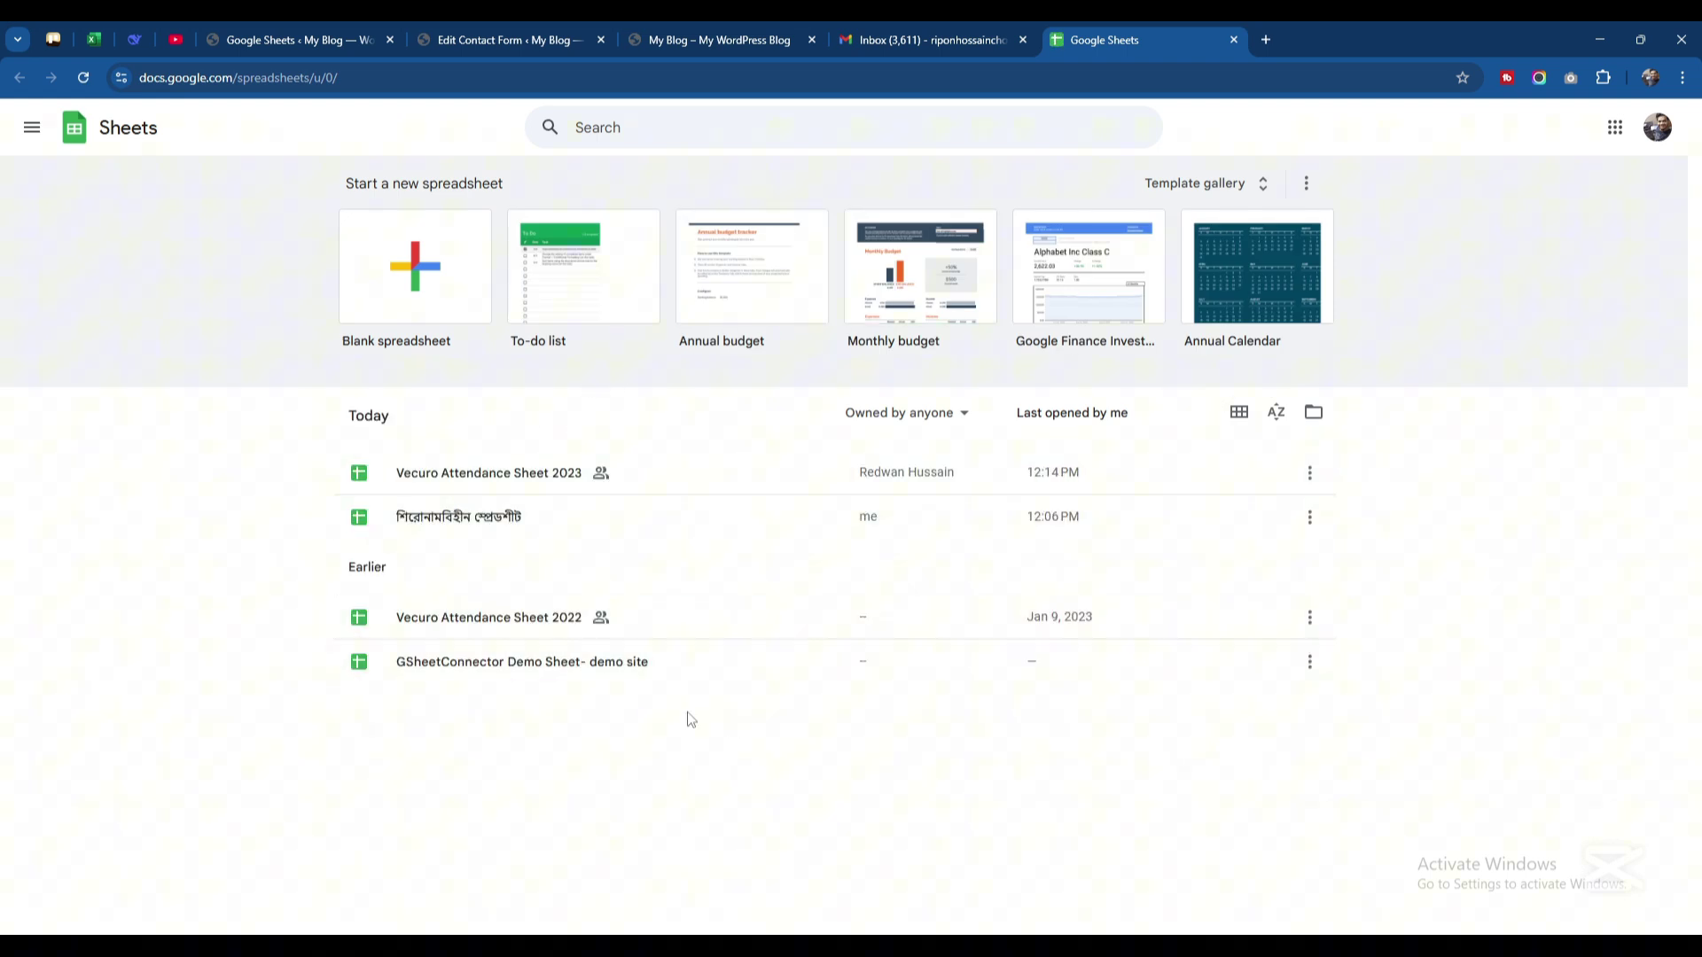
Create a blank spreadsheet and rename it from 'Untitled spreadsheet' to 'Contact Form'
click(420, 249)
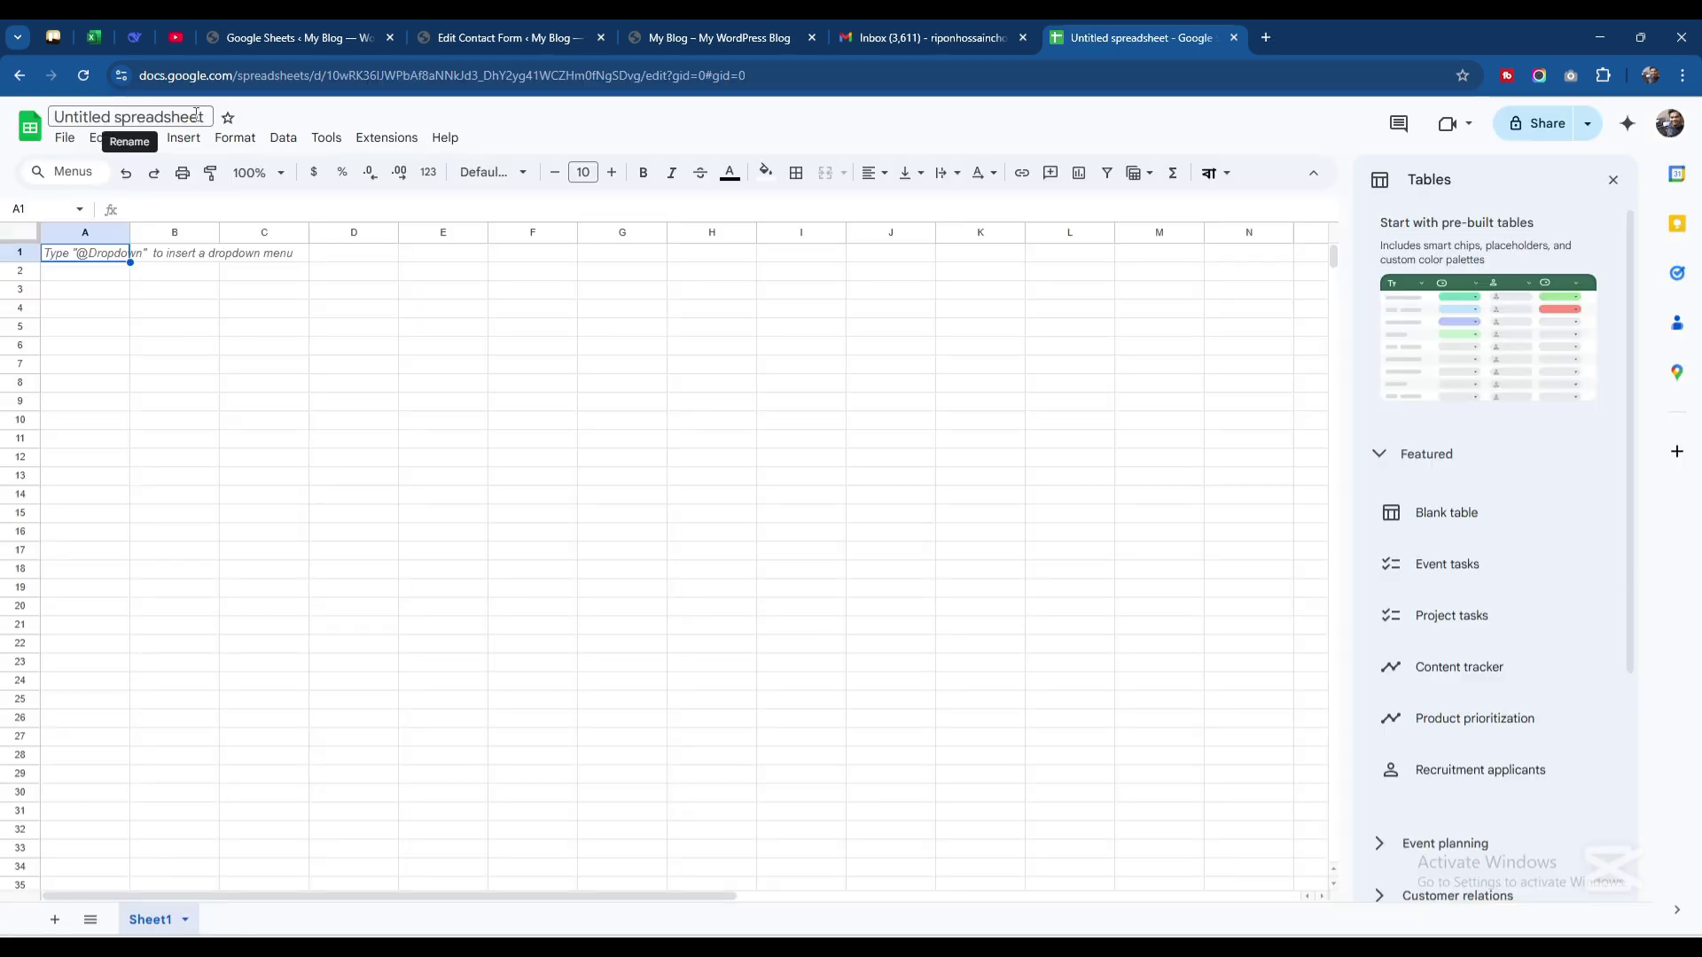
click(103, 118)
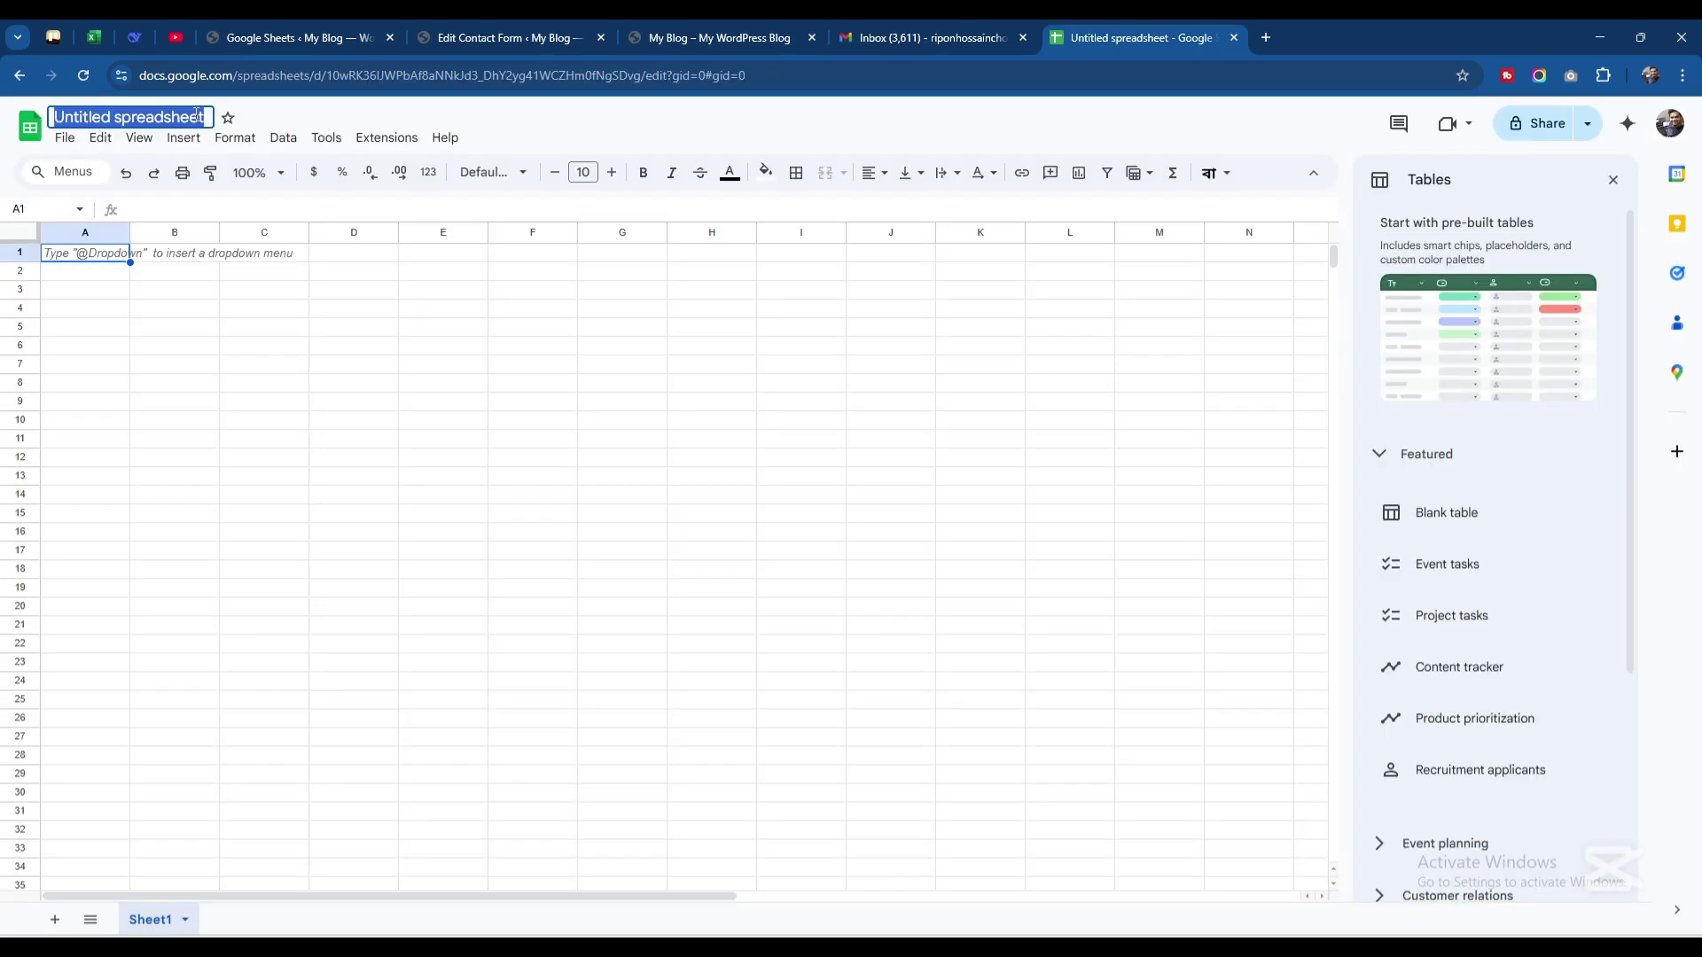
click(92, 117)
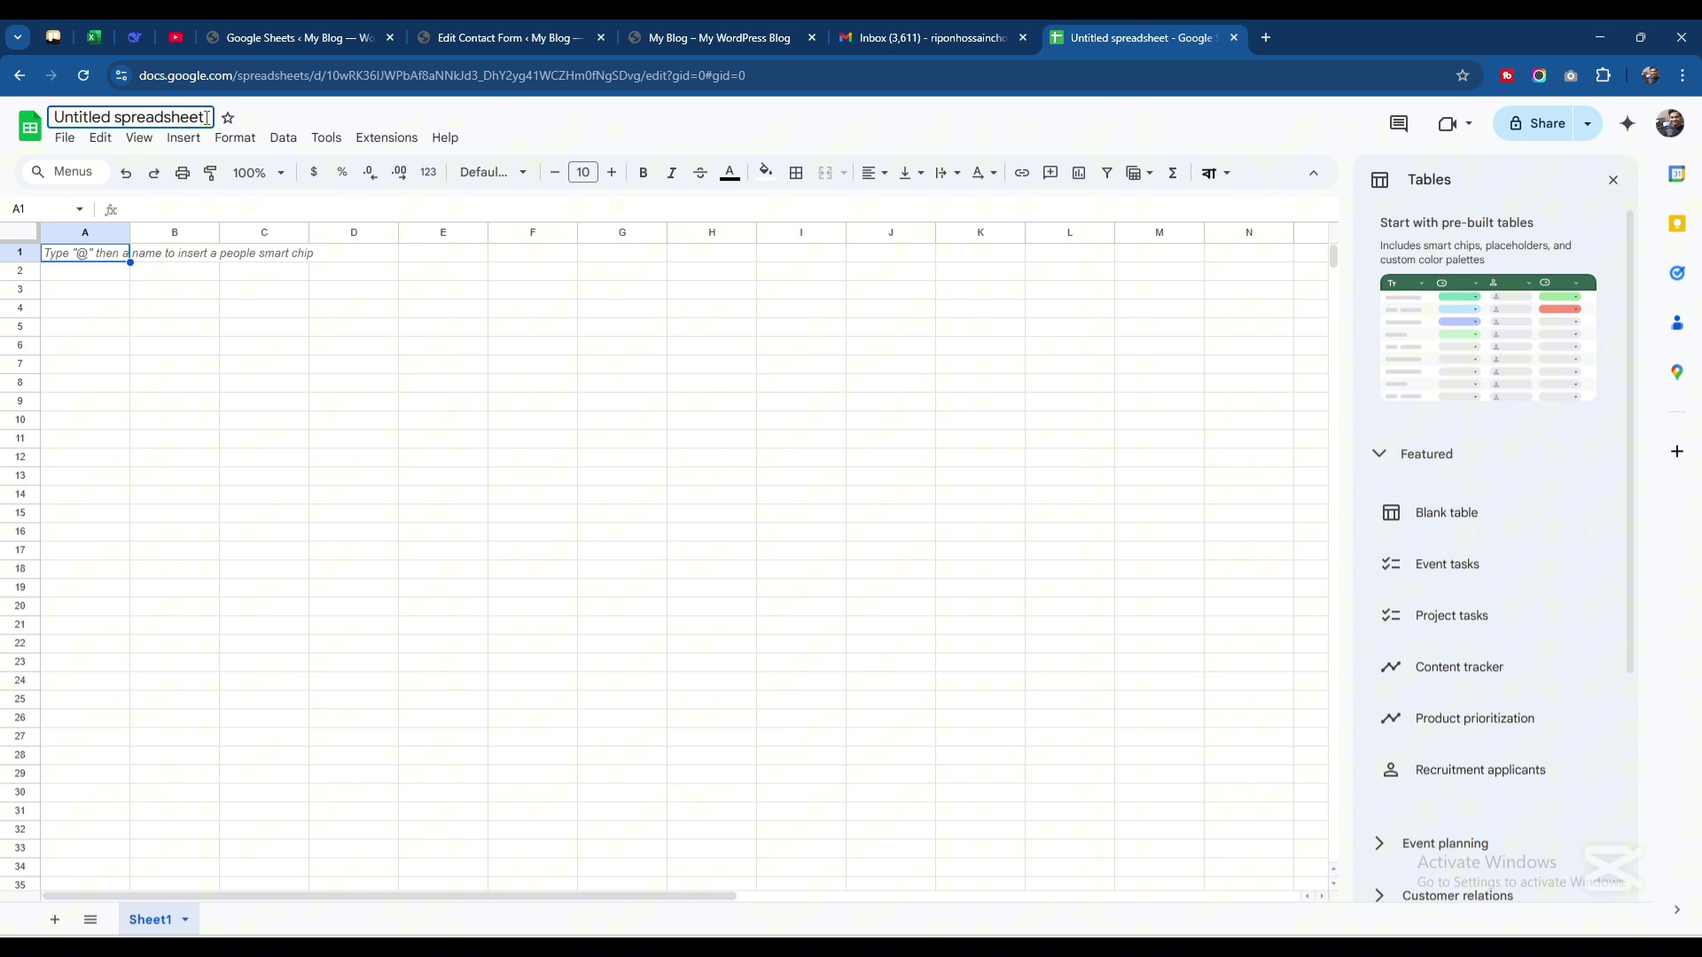
key(BackSpace)
key(BackSpace)
key(BackSpace)
key(BackSpace)
key(BackSpace)
key(BackSpace)
key(BackSpace)
key(BackSpace)
key(BackSpace)
key(BackSpace)
key(BackSpace)
key(BackSpace)
key(BackSpace)
key(BackSpace)
key(BackSpace)
key(BackSpace)
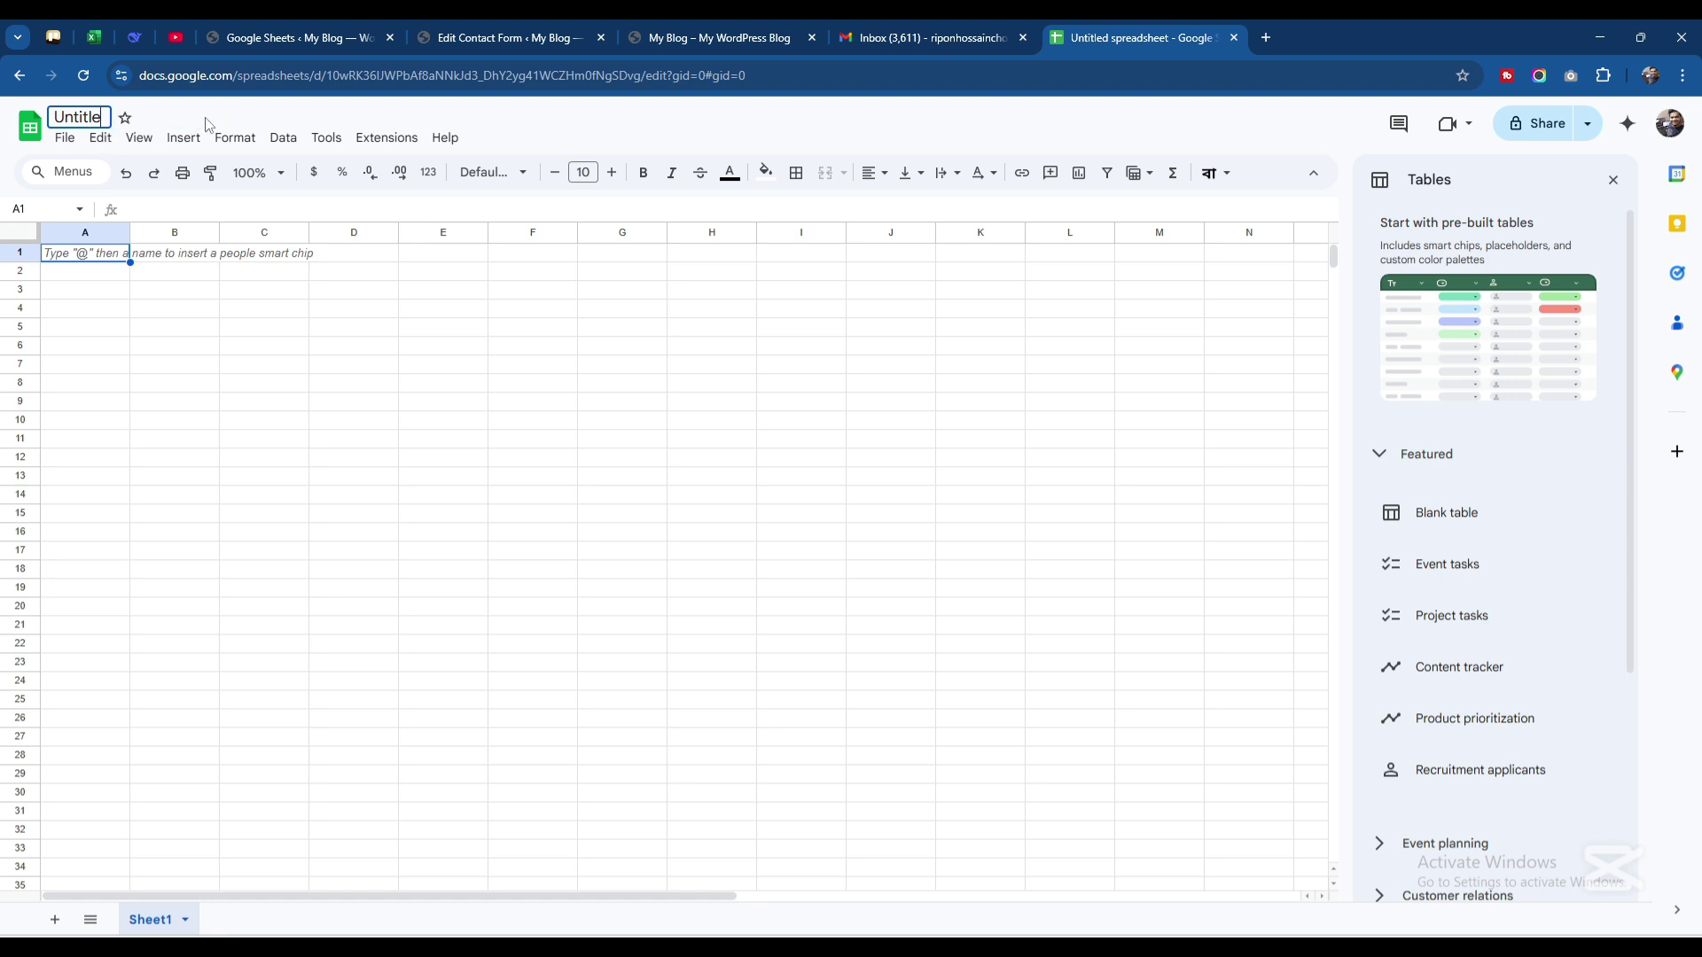
key(BackSpace)
key(BackSpace)
key(BackSpace)
key(BackSpace)
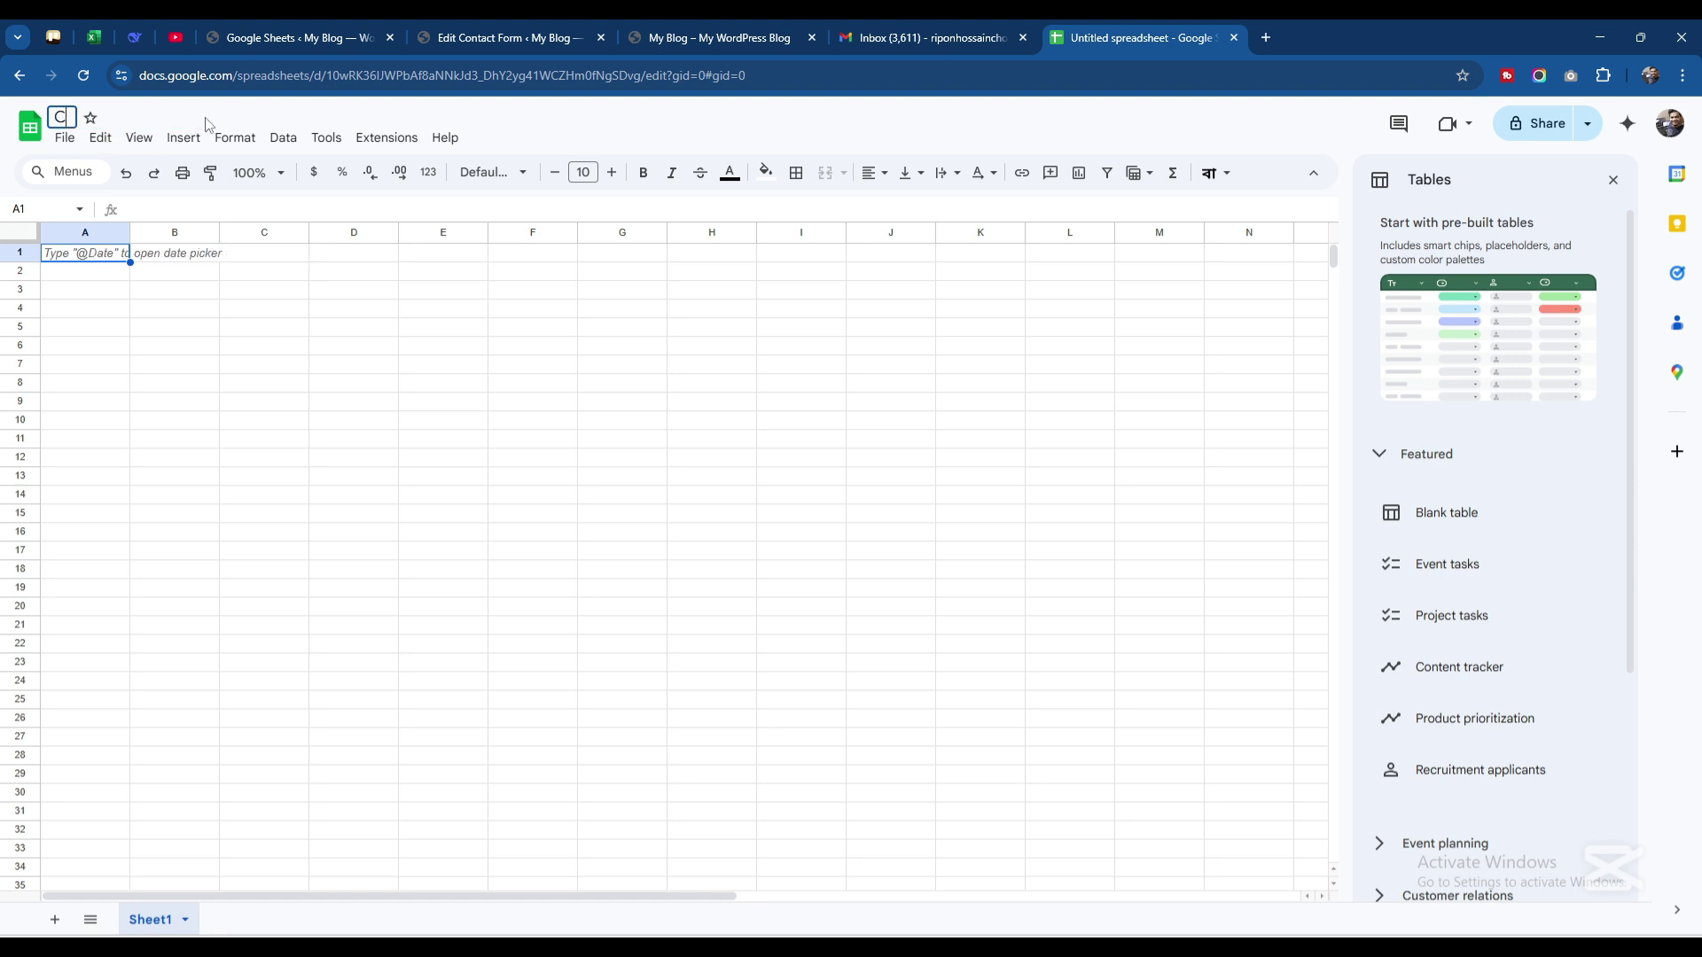
text(ontact Of)
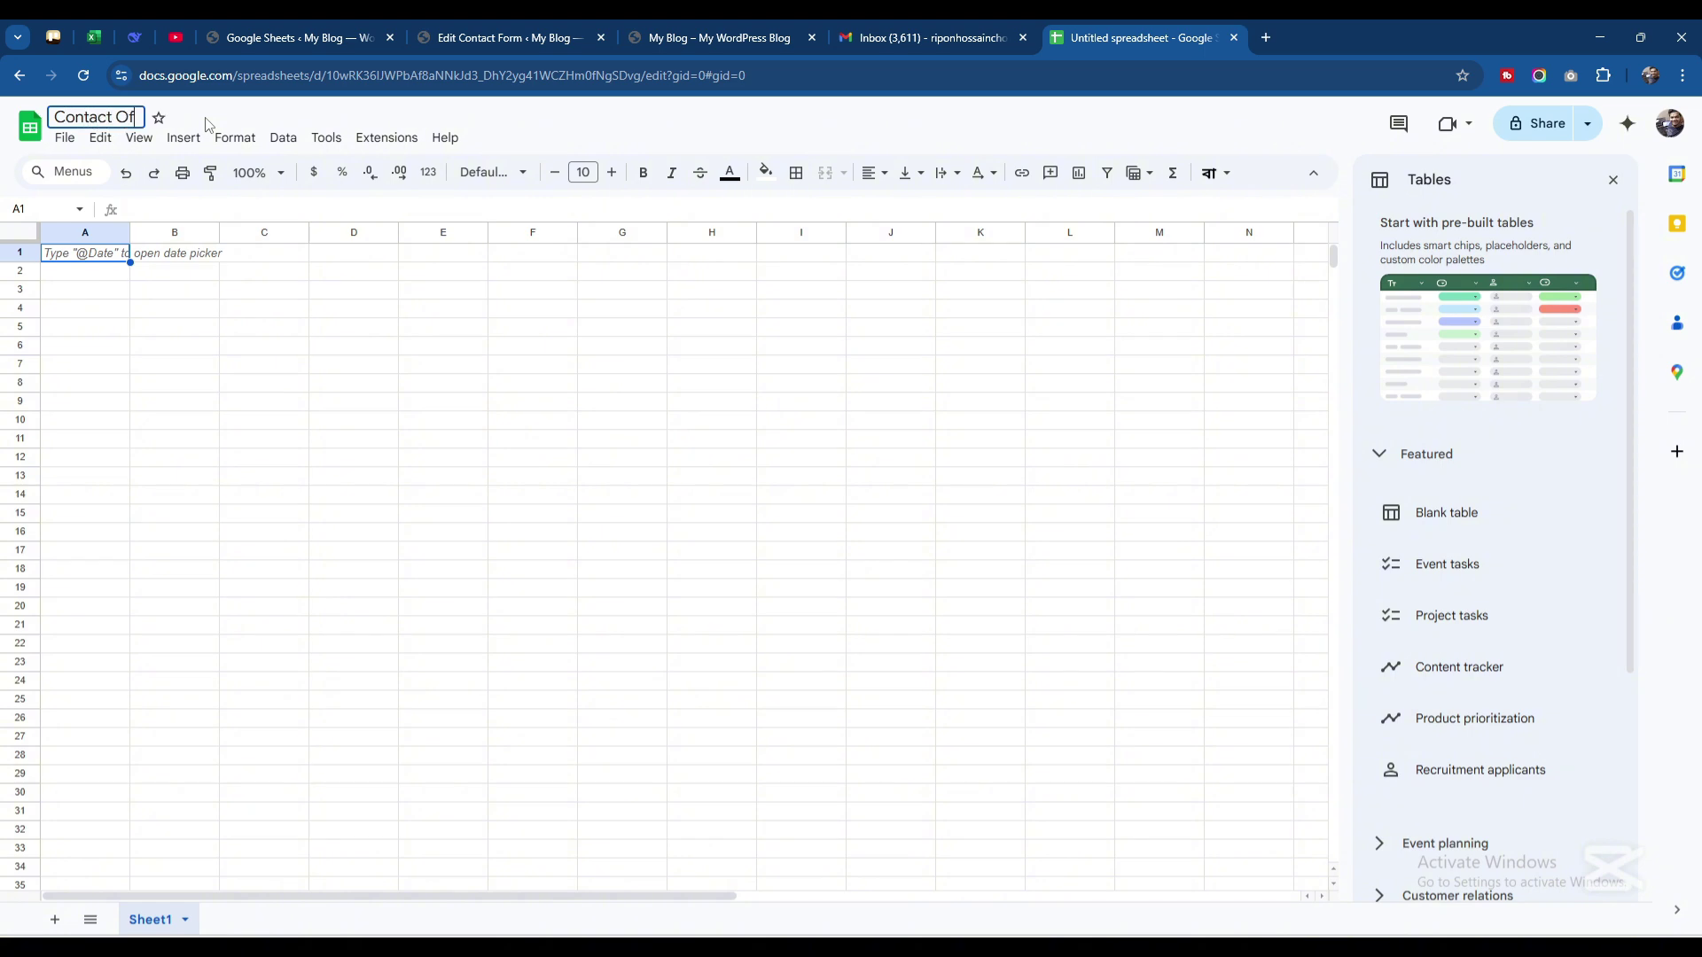
key(BackSpace)
key(BackSpace)
text(Form)
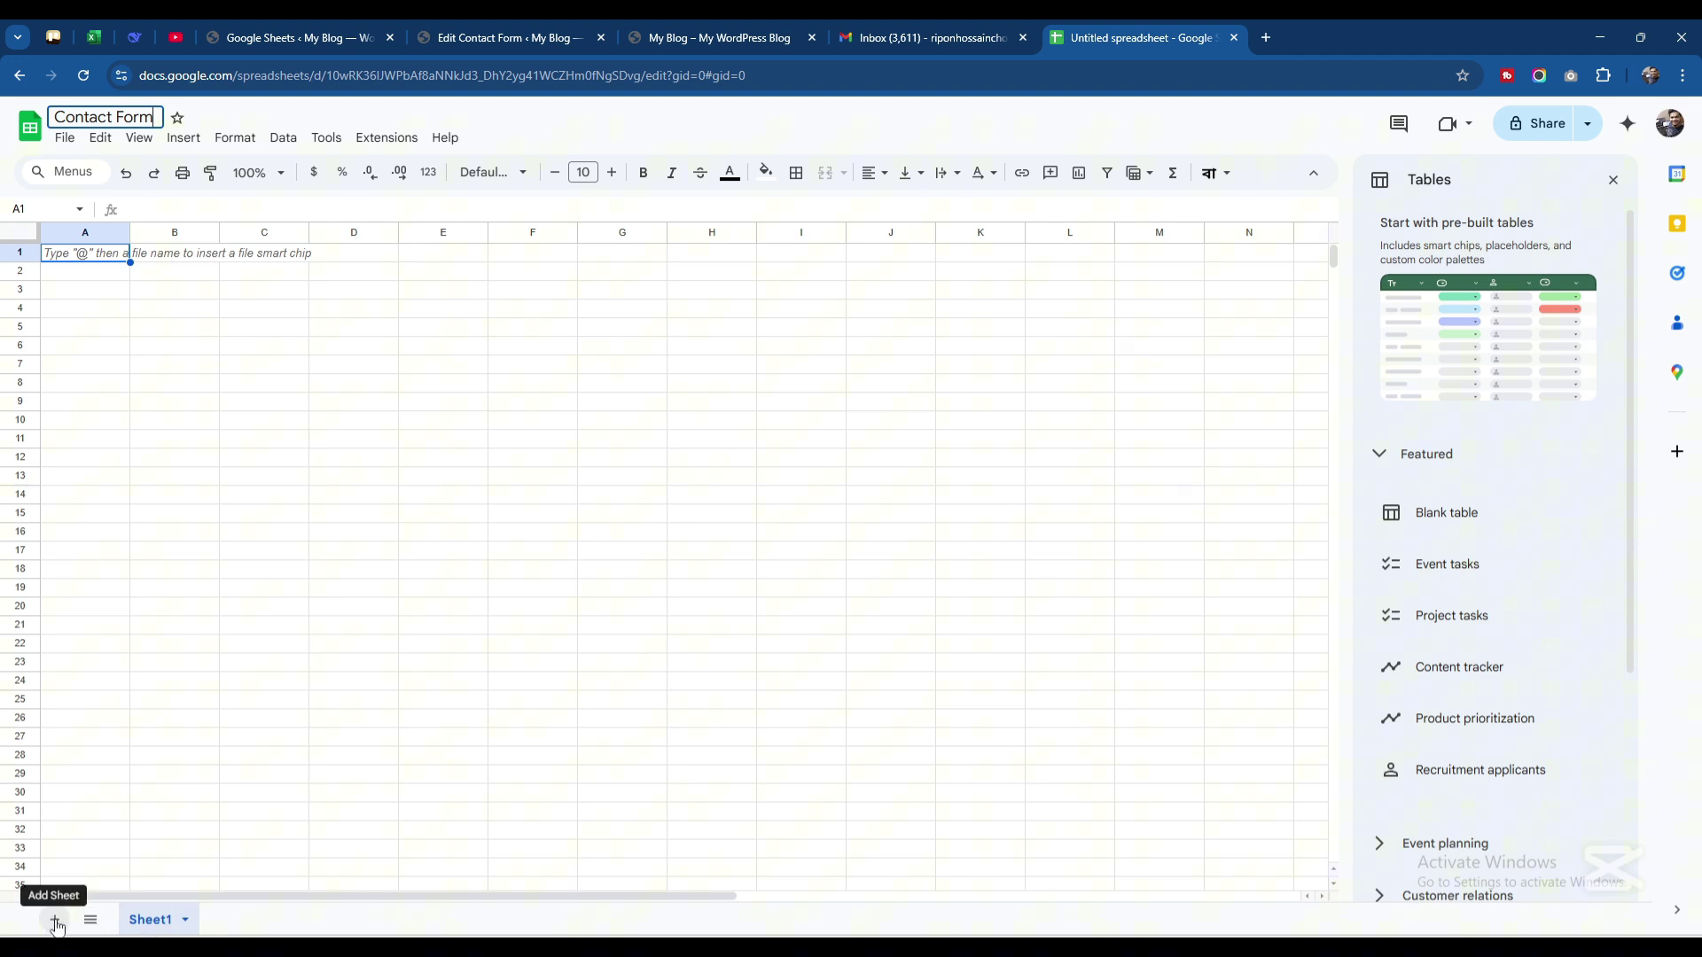
Add a second sheet and name it 'My Form'
click(55, 922)
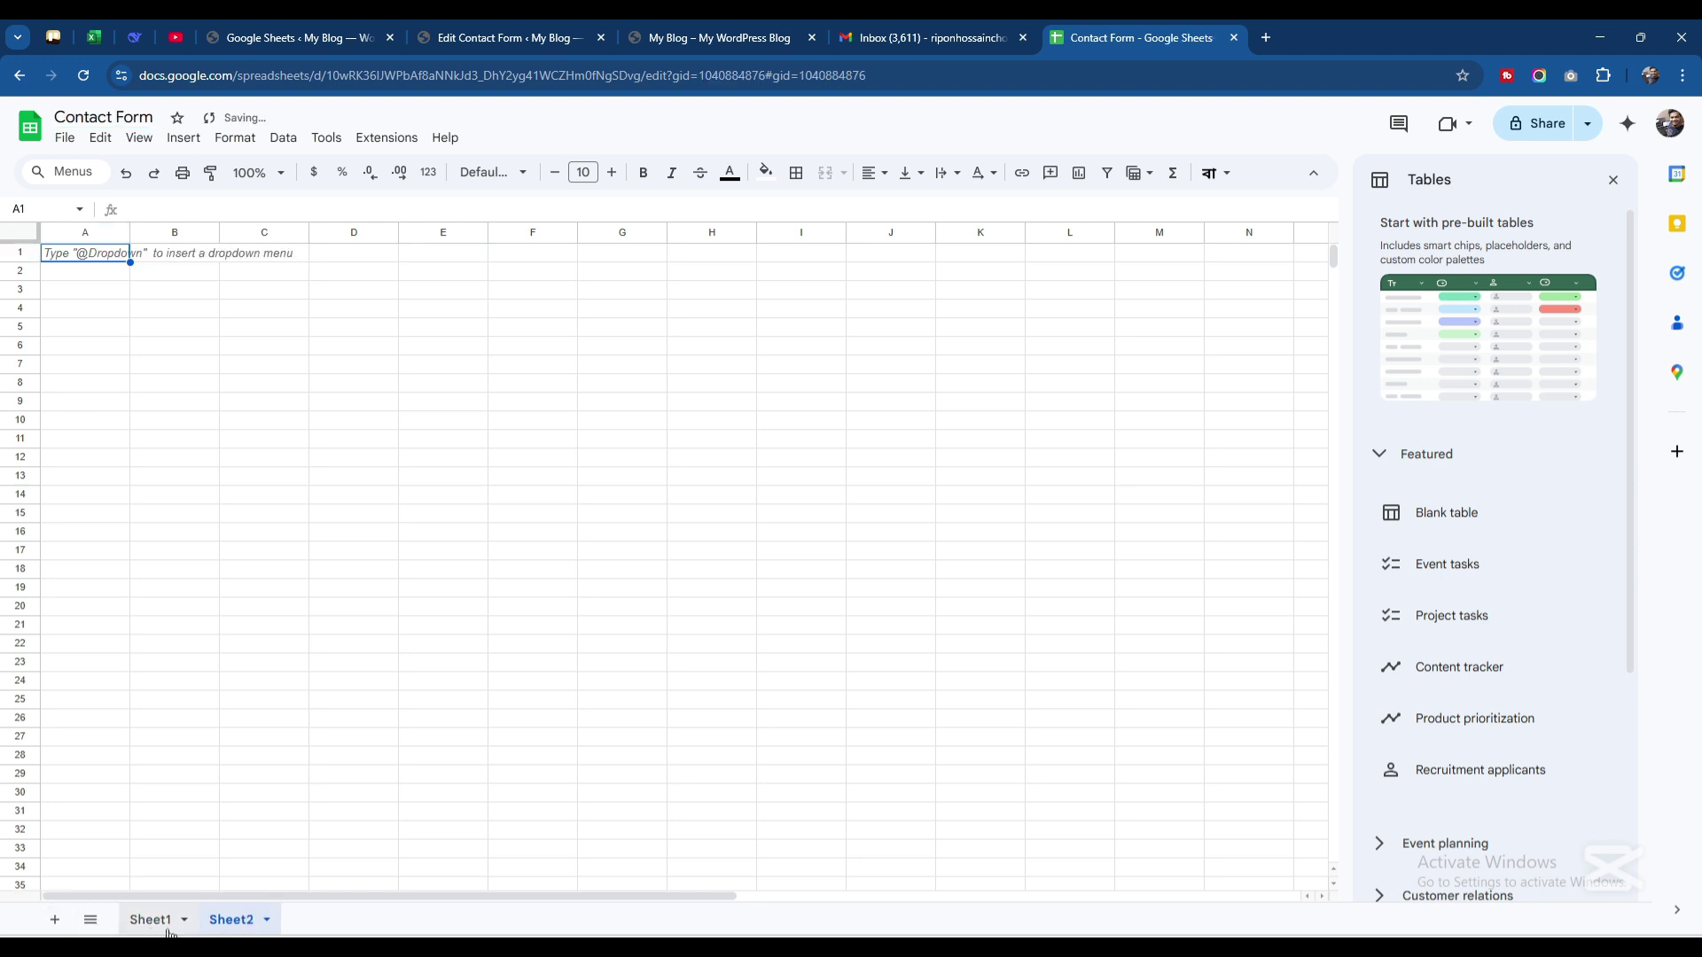
double_click(237, 927)
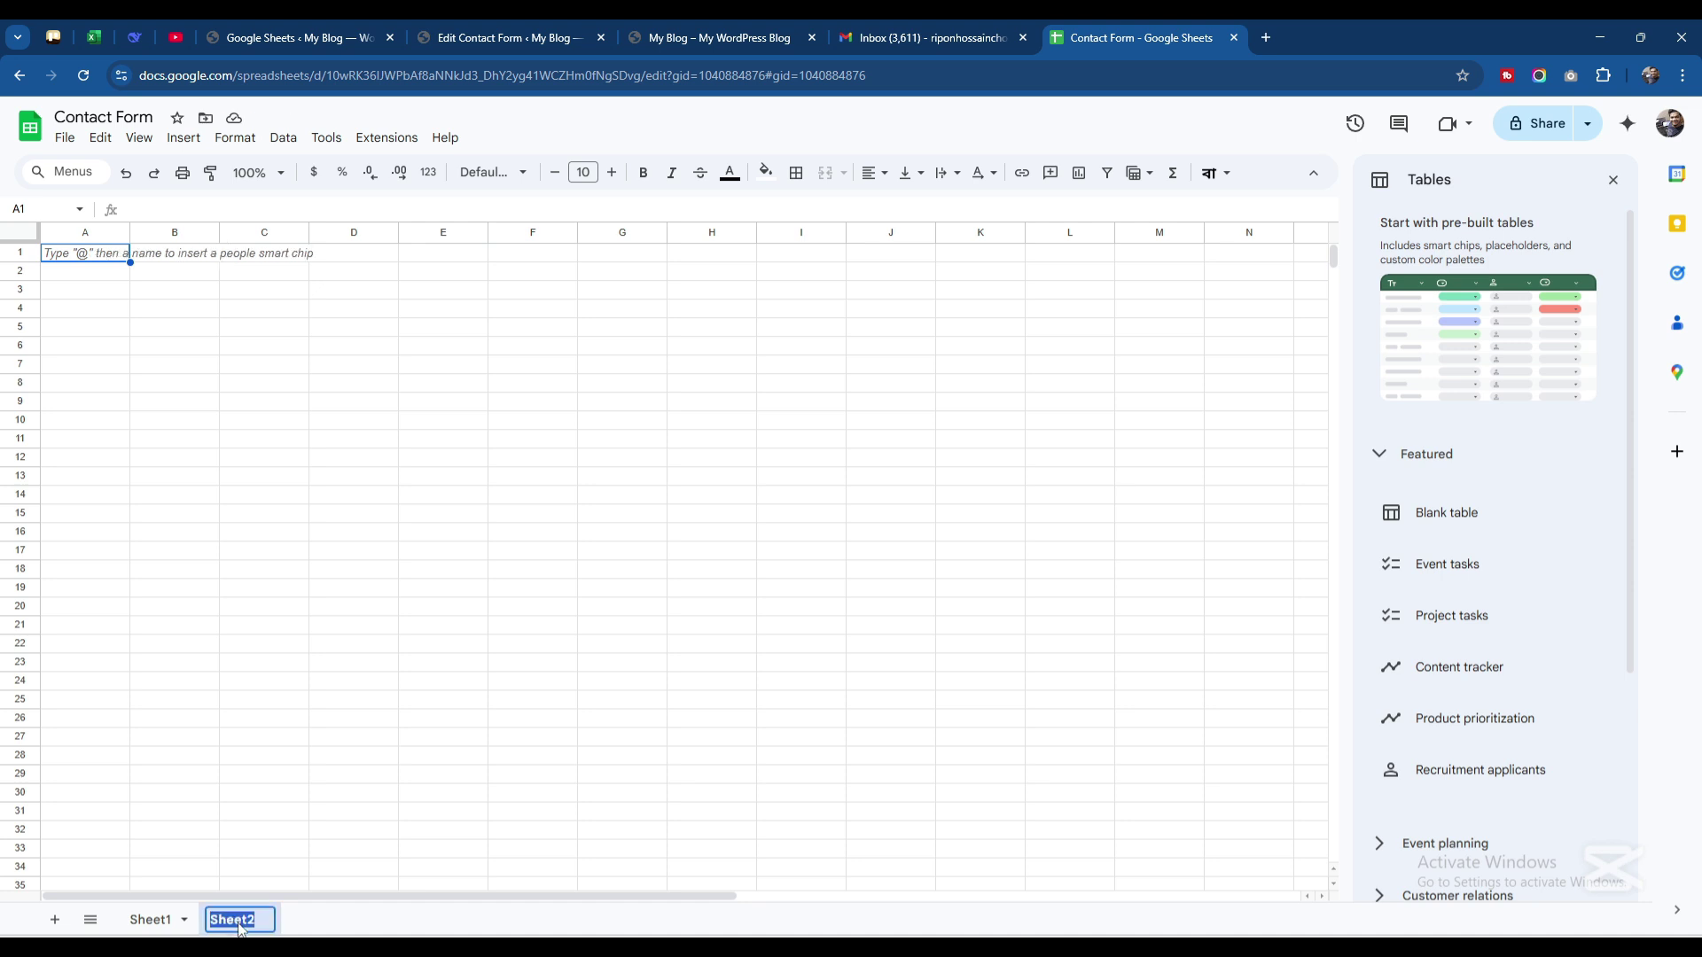
text(My Form)
key(BackSpace)
key(BackSpace)
key(BackSpace)
text(O)
key(BackSpace)
text(orm)
click(153, 921)
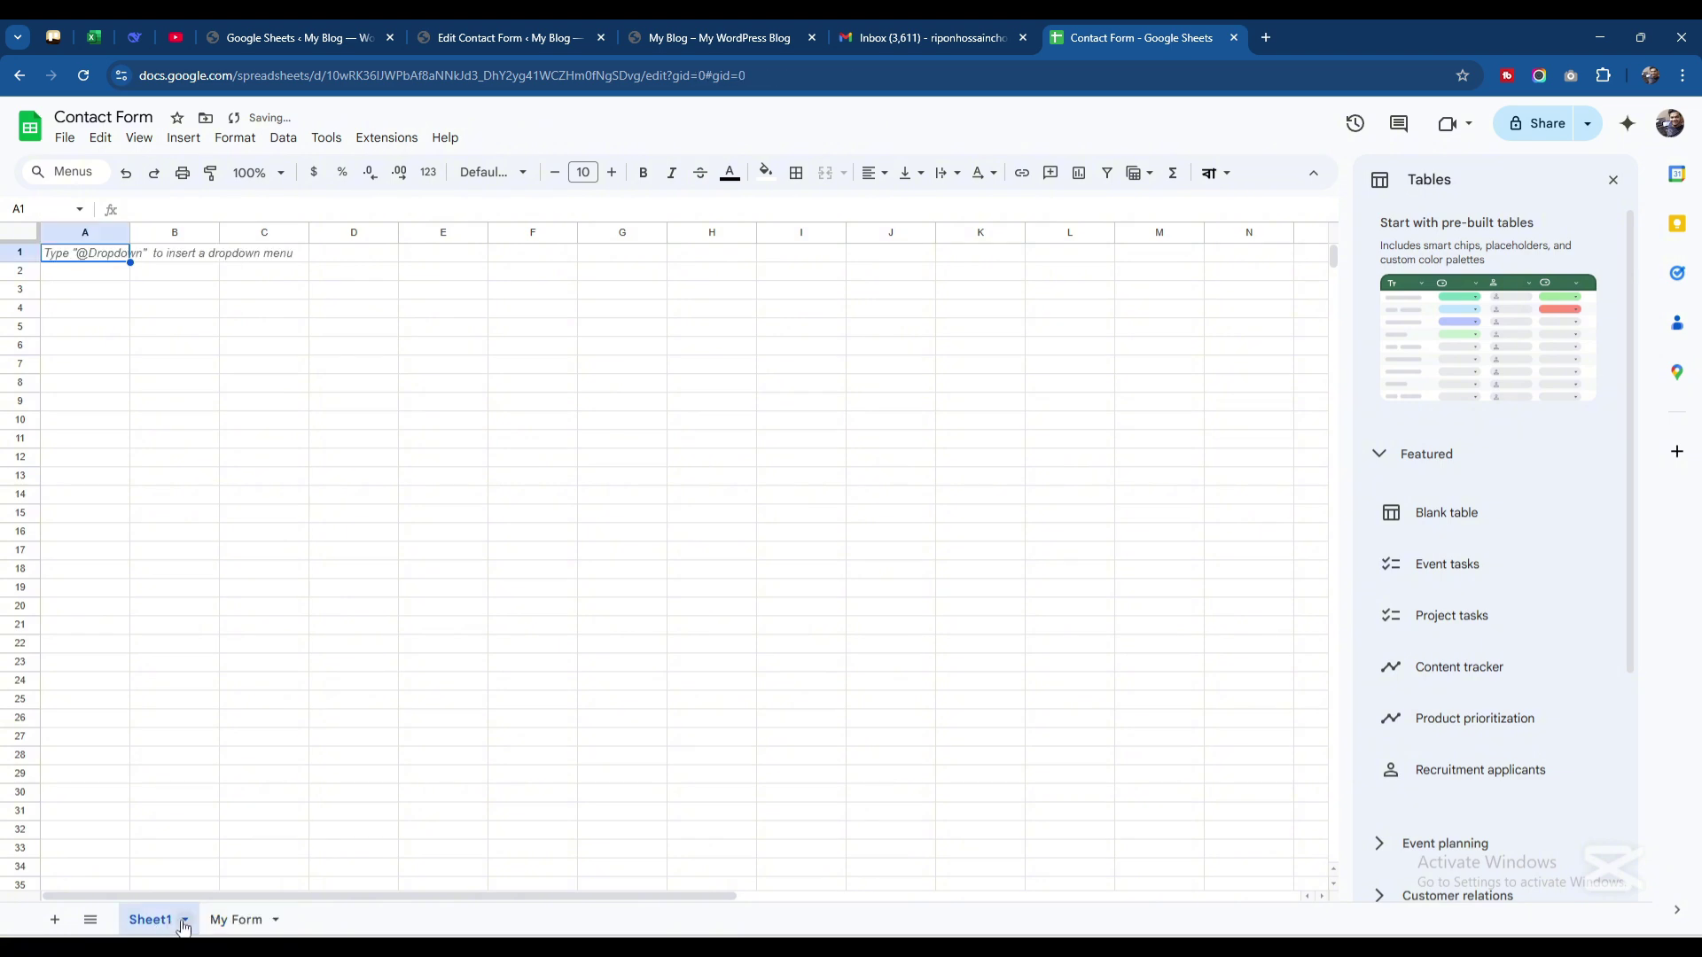
On the My Form tab, widen column A so columns A, B and C are wider
click(232, 921)
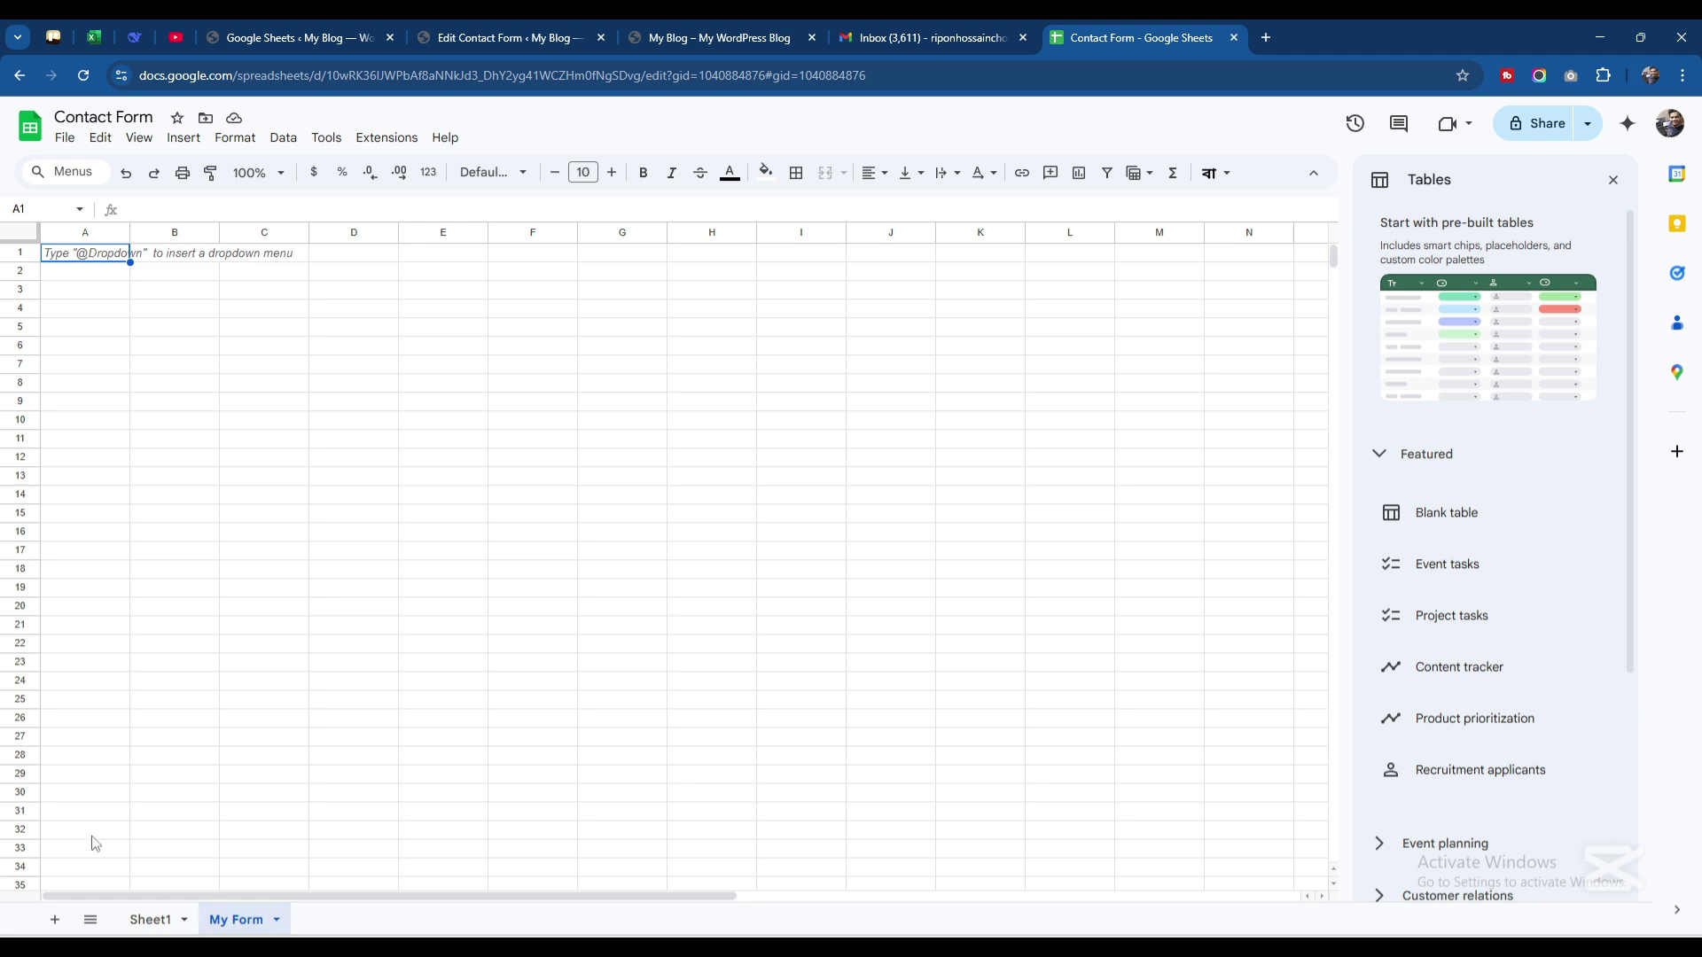
click(59, 254)
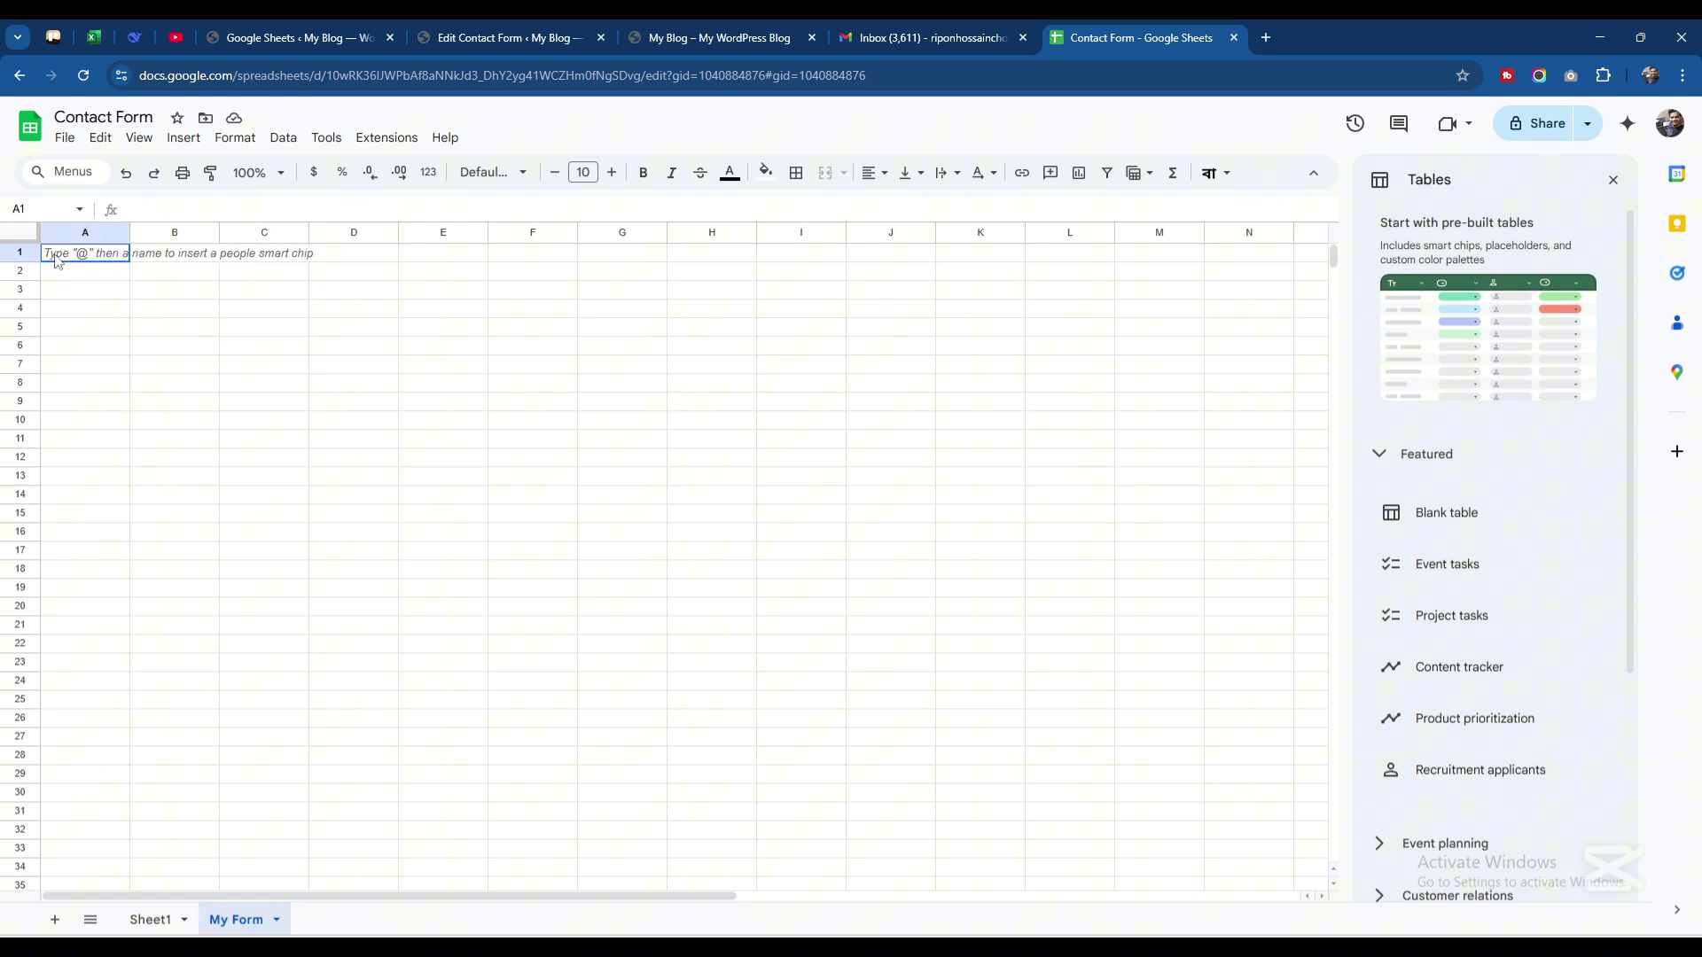
click(169, 262)
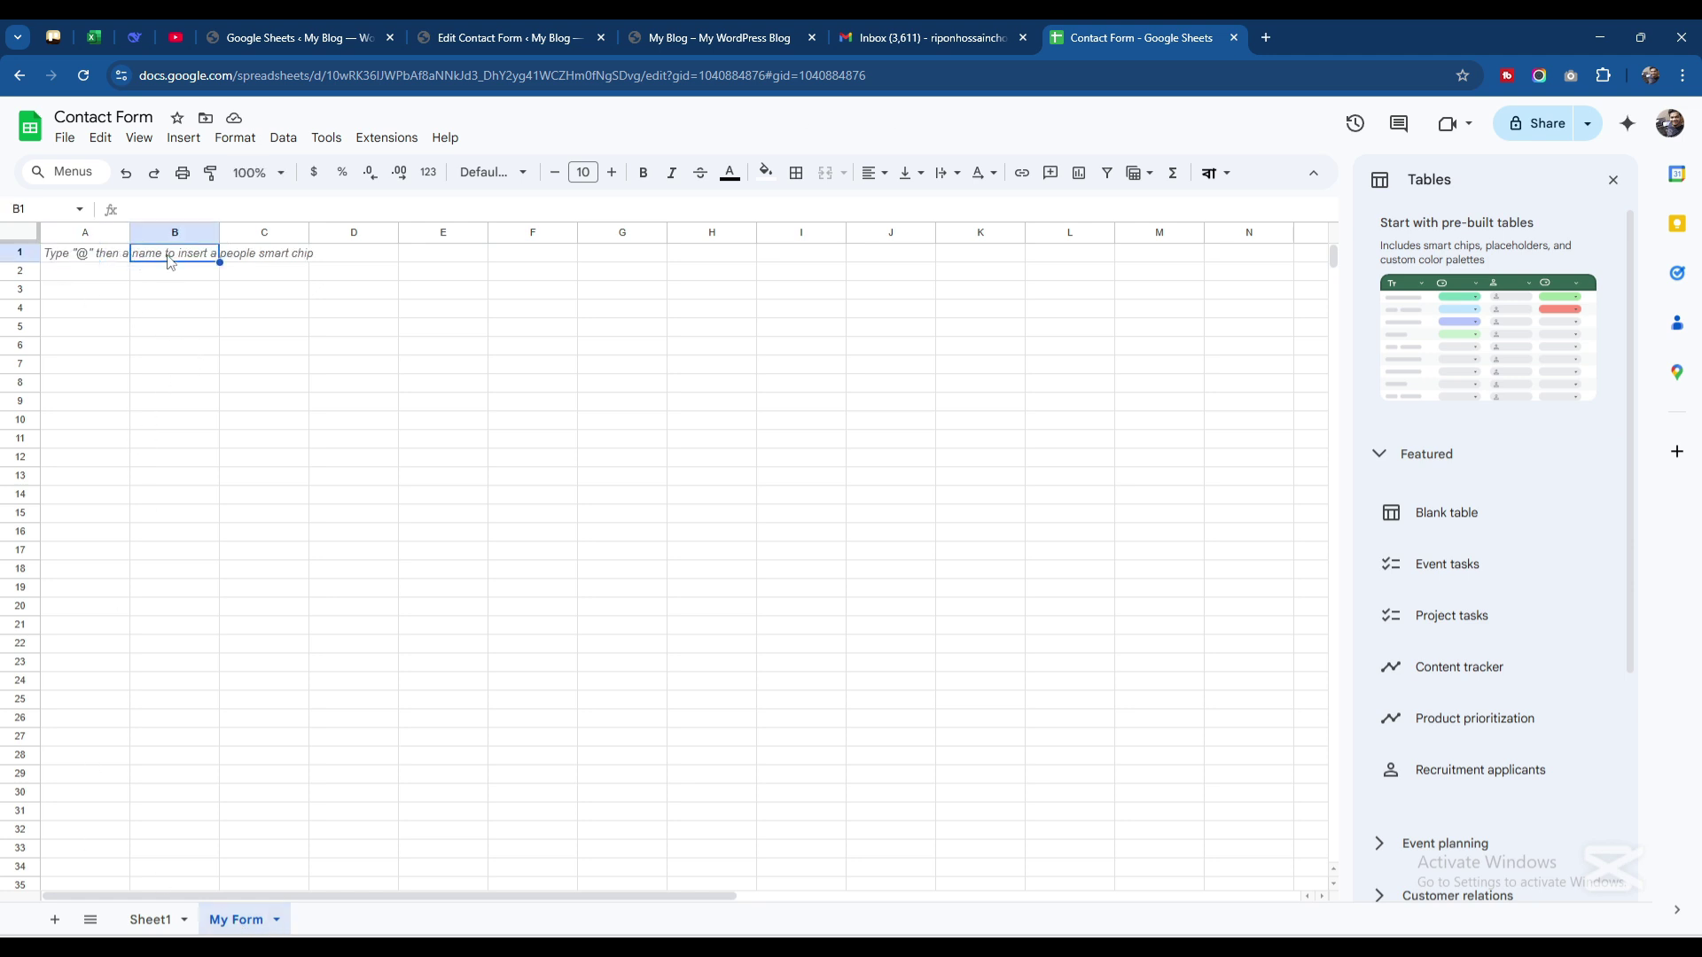
click(268, 263)
drag(129, 232, 691, 232)
click(157, 261)
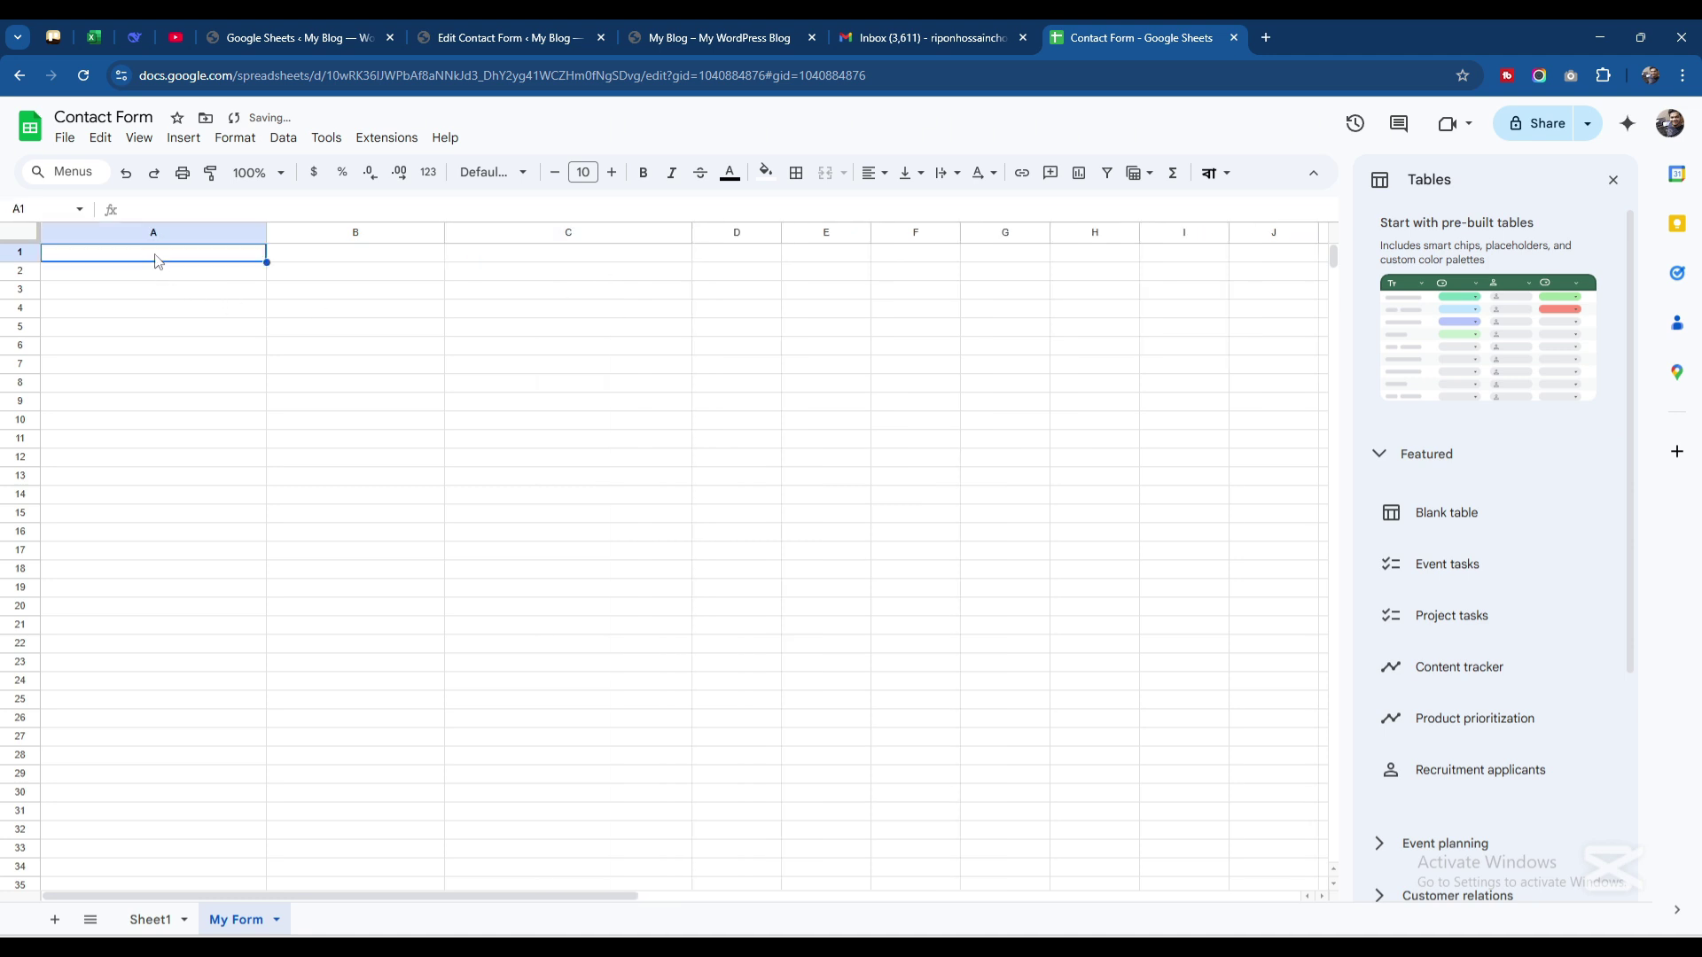
click(353, 254)
click(552, 268)
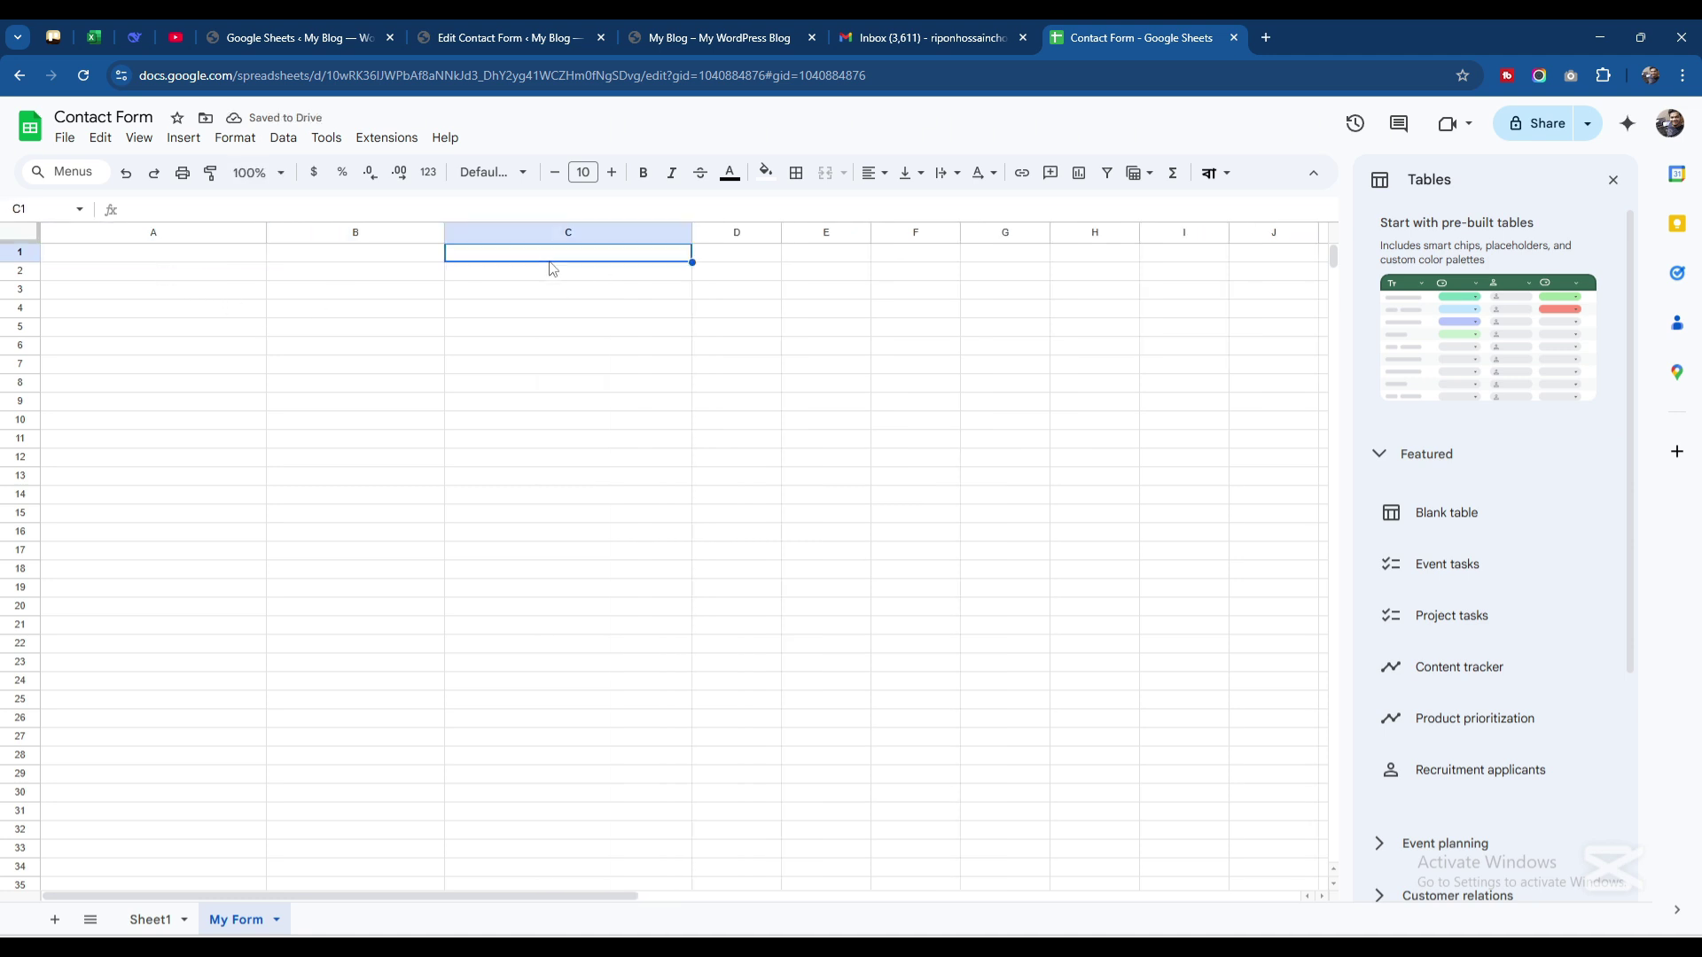
double_click(551, 267)
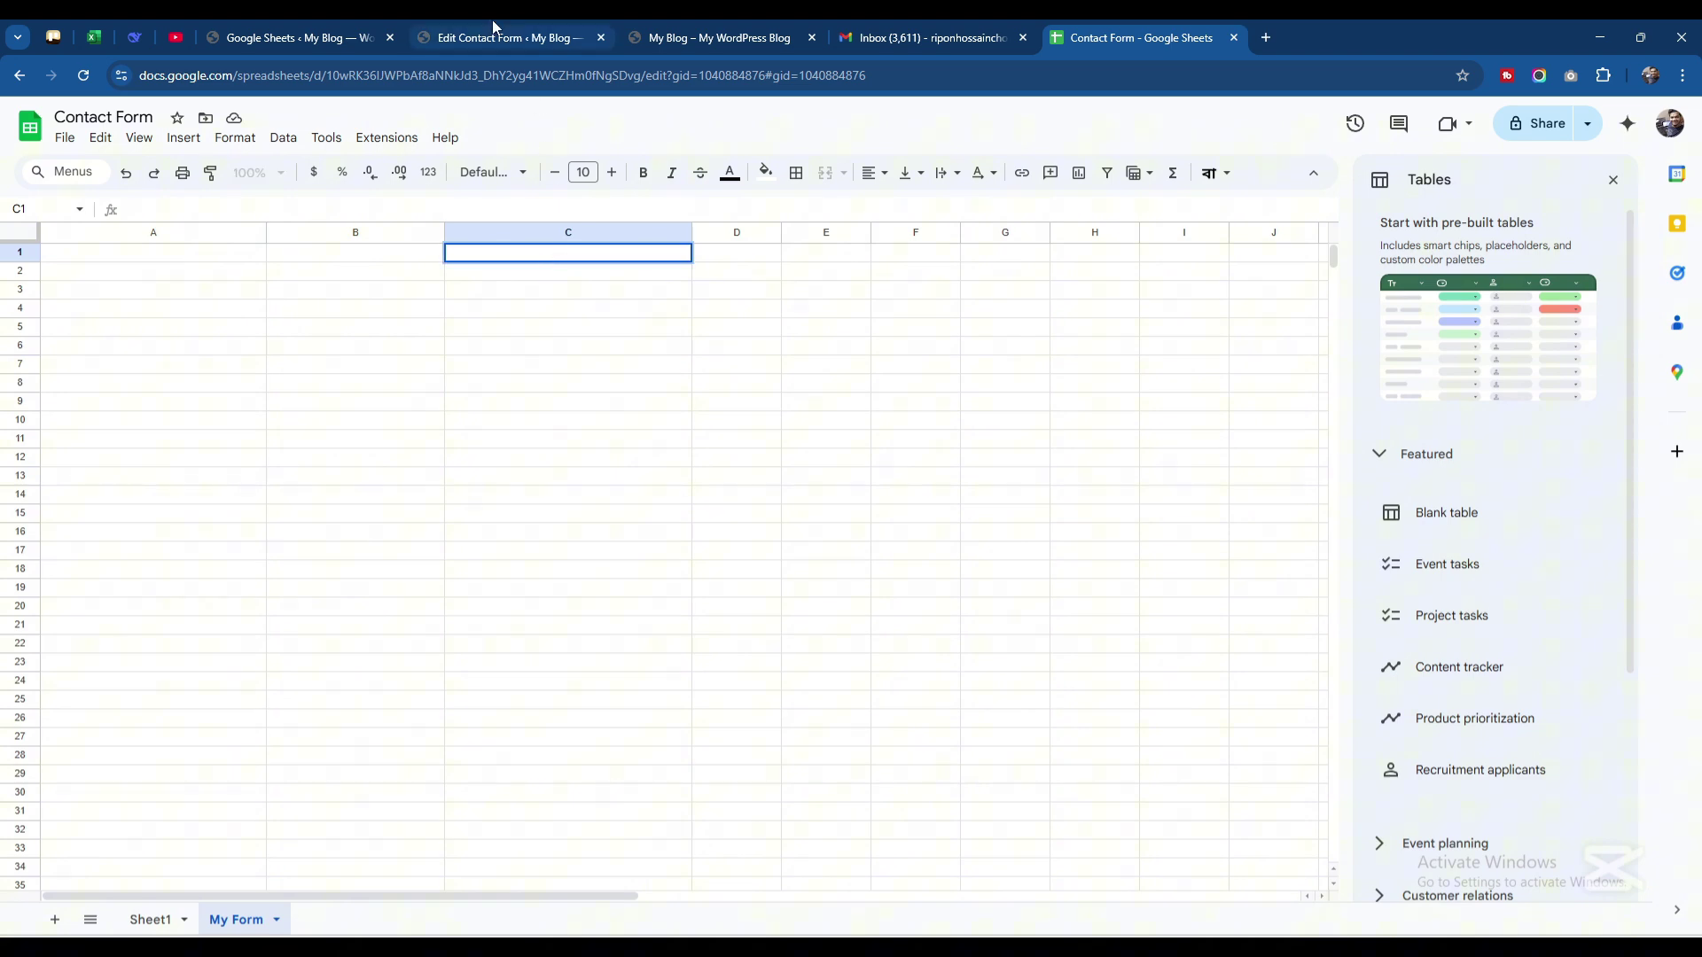
Enter 'Contact Form' as the spreadsheet name in Contact form 1's Google Sheets settings
click(514, 39)
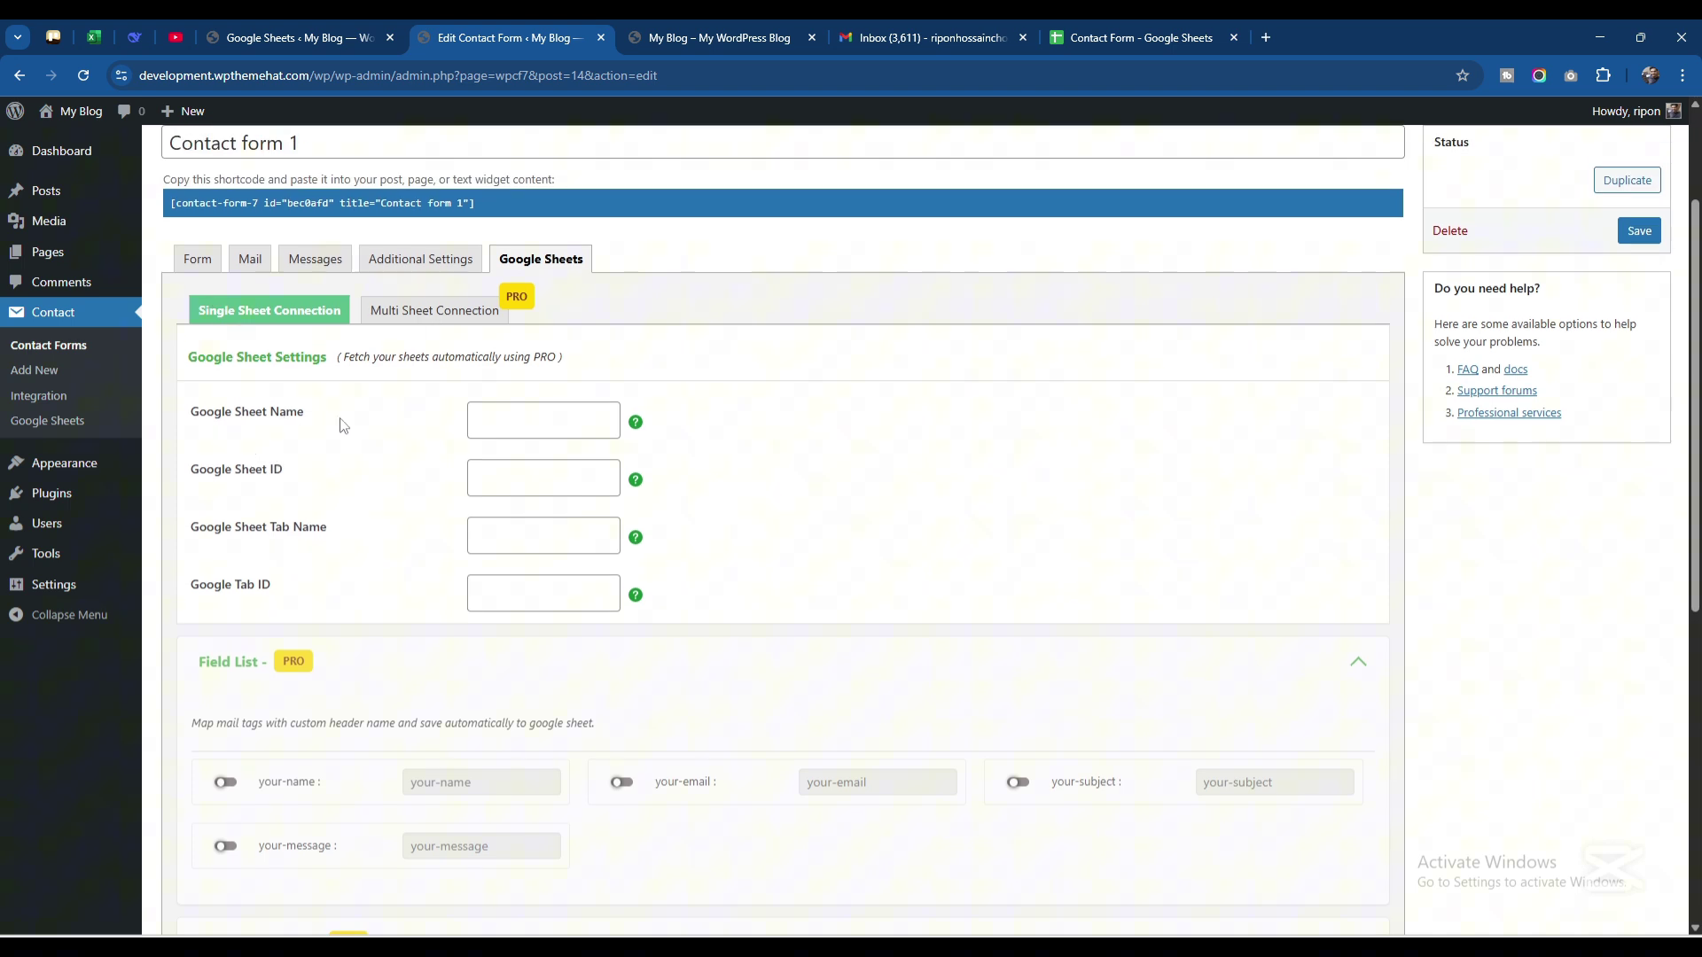
click(1144, 38)
click(131, 118)
key(ctrl+c)
click(504, 37)
click(513, 433)
key(ctrl+v)
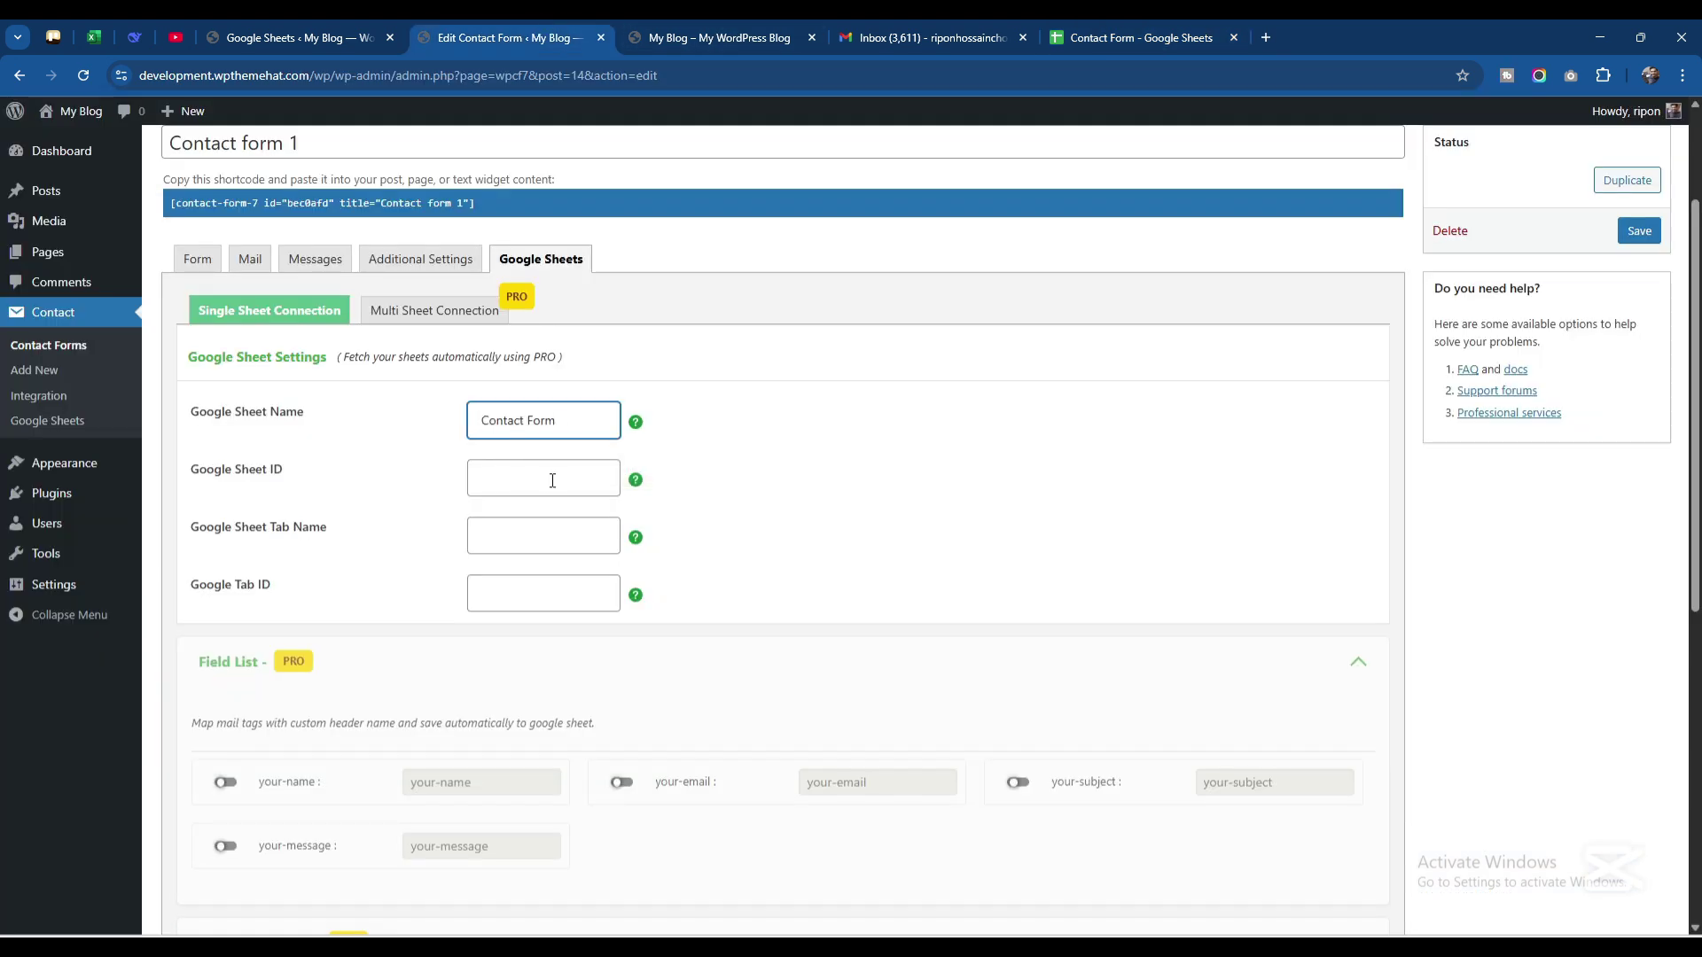
Copy the spreadsheet ID from the sheet's URL into the sheet ID setting
click(1092, 36)
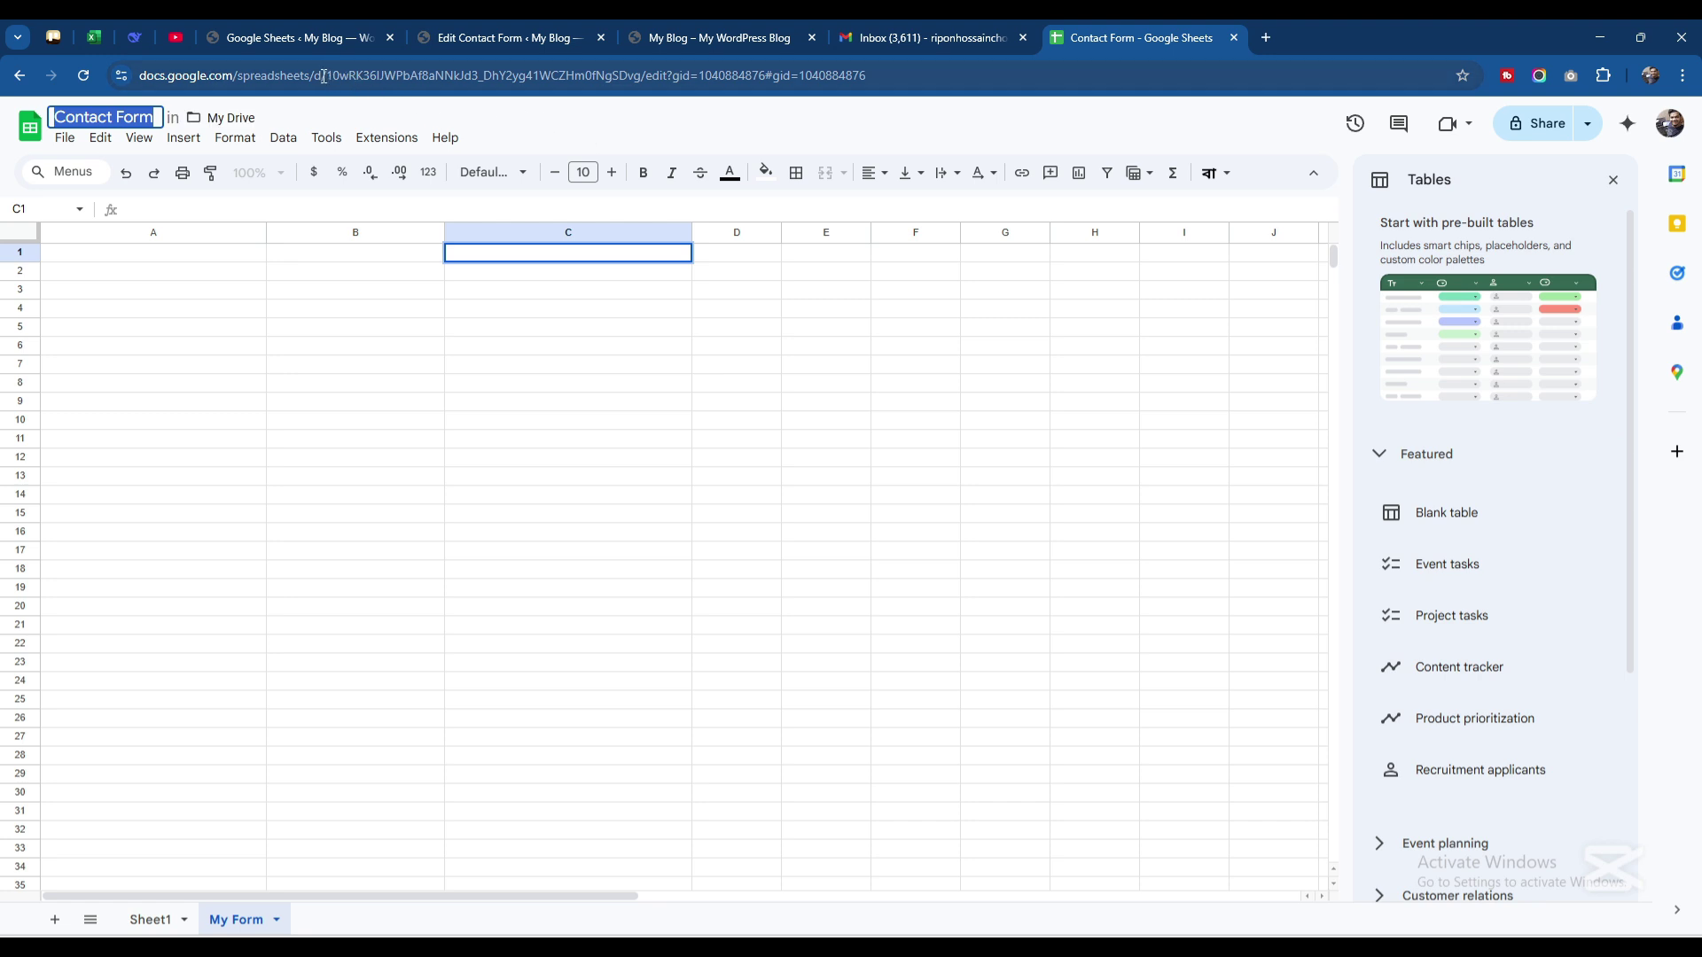
drag(329, 78, 644, 87)
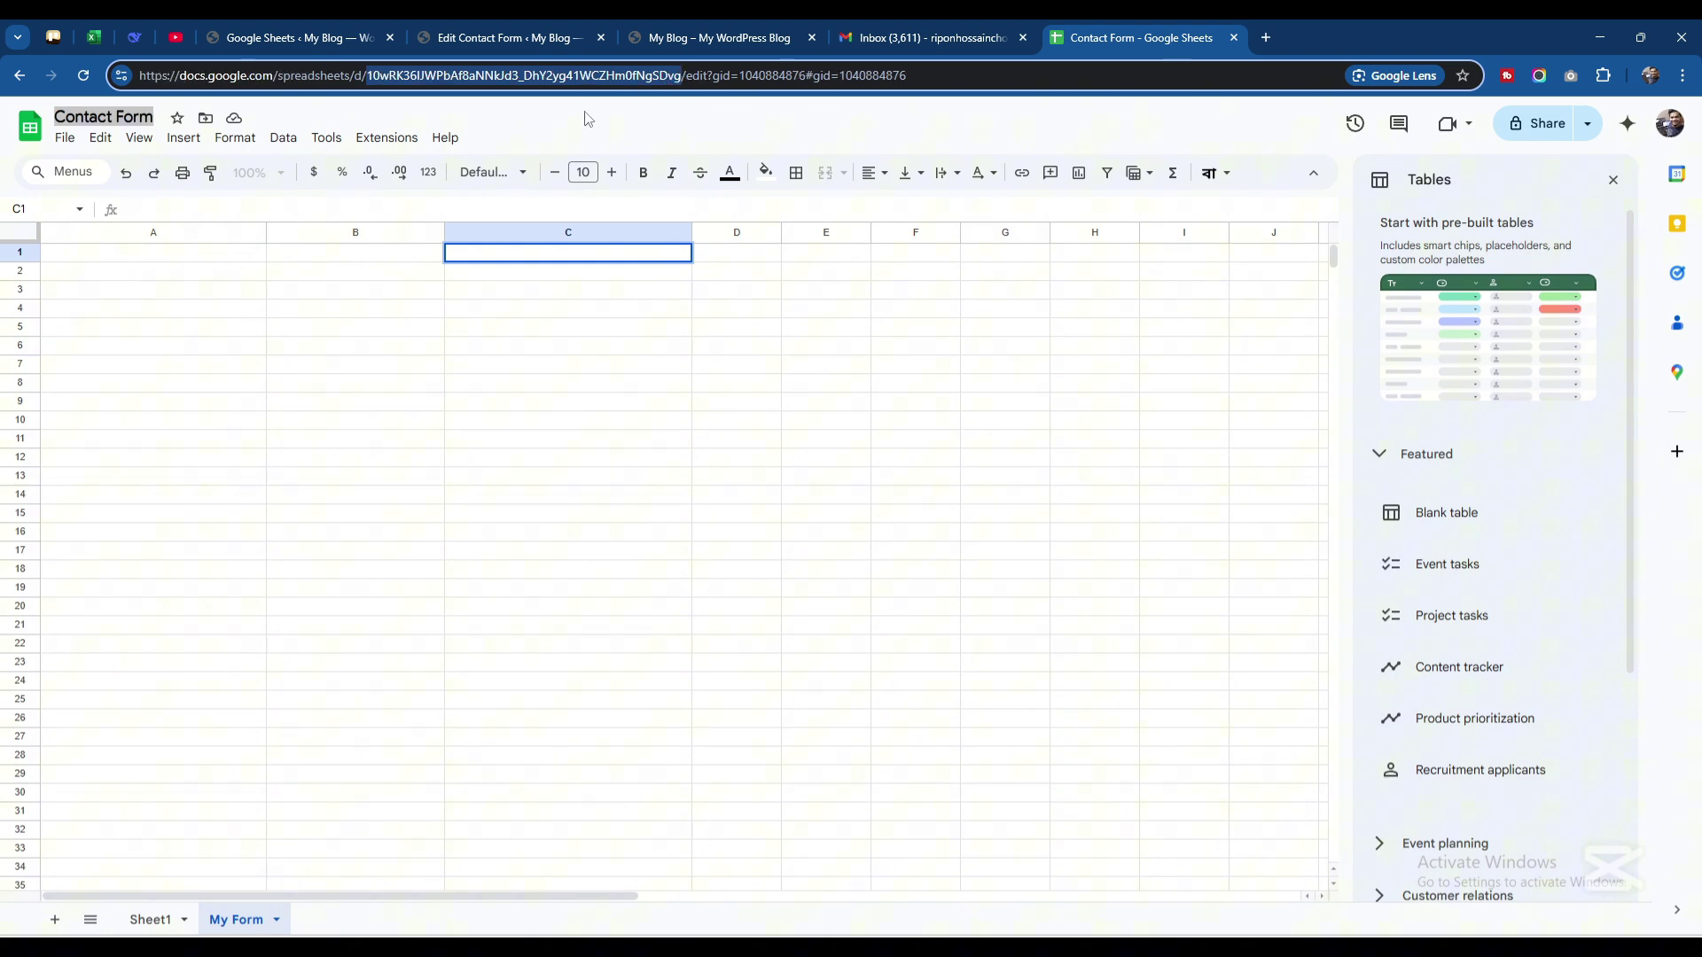
click(514, 38)
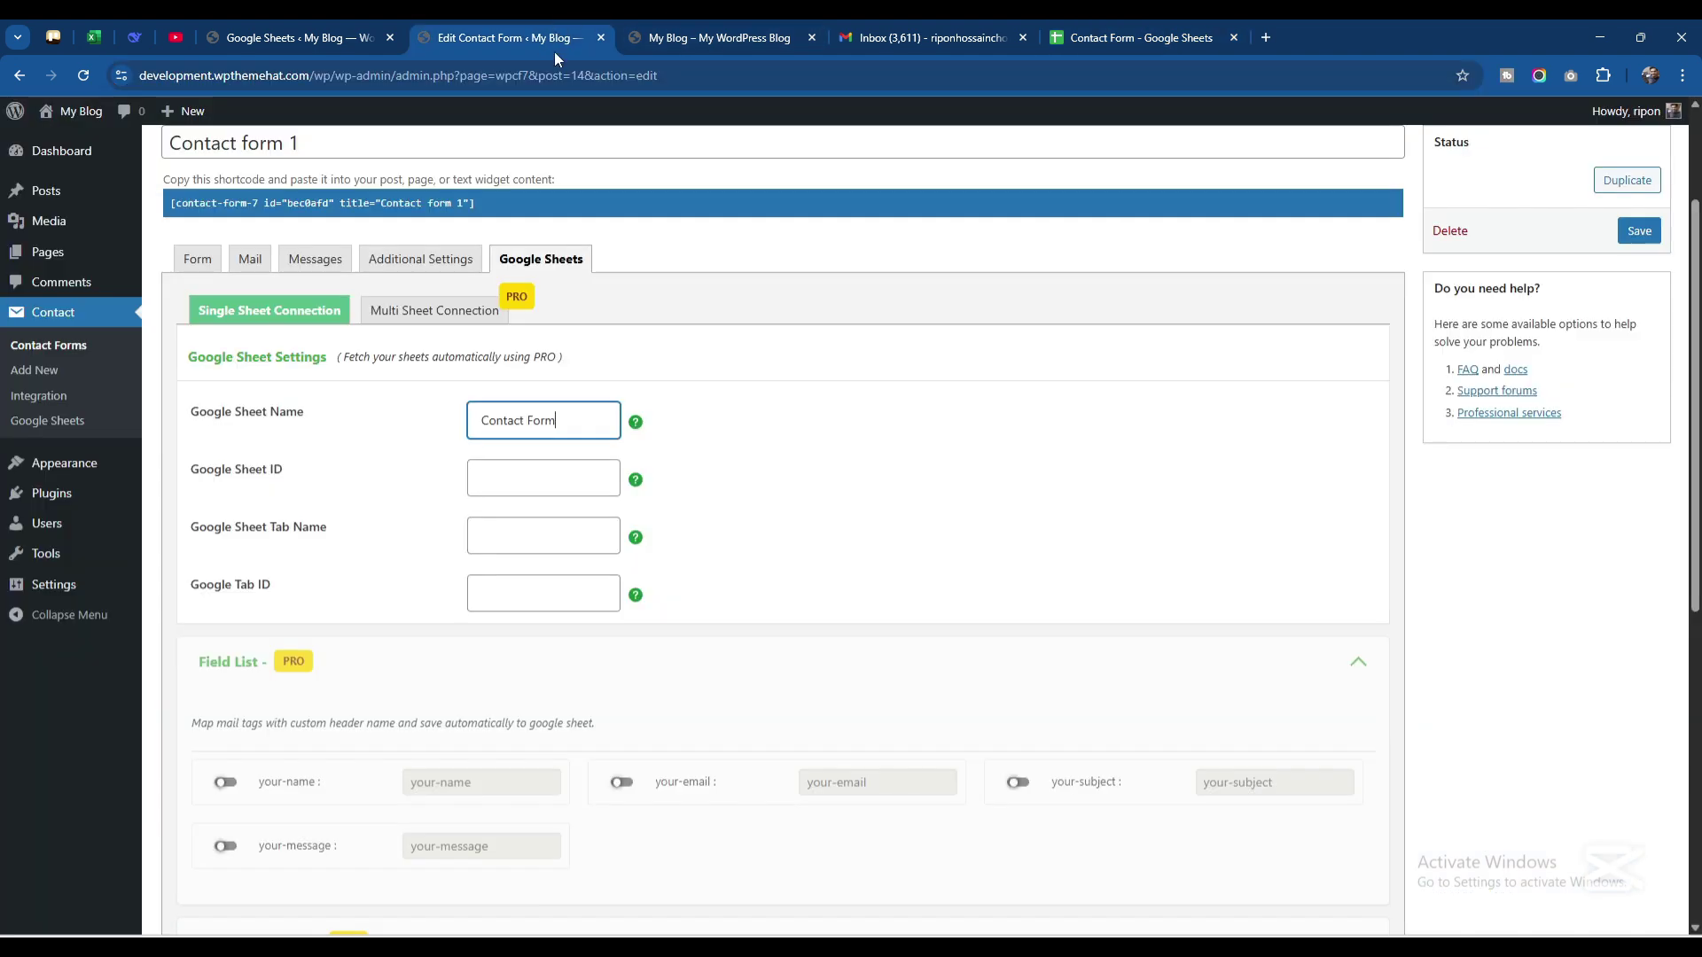
click(516, 470)
key(ctrl+v)
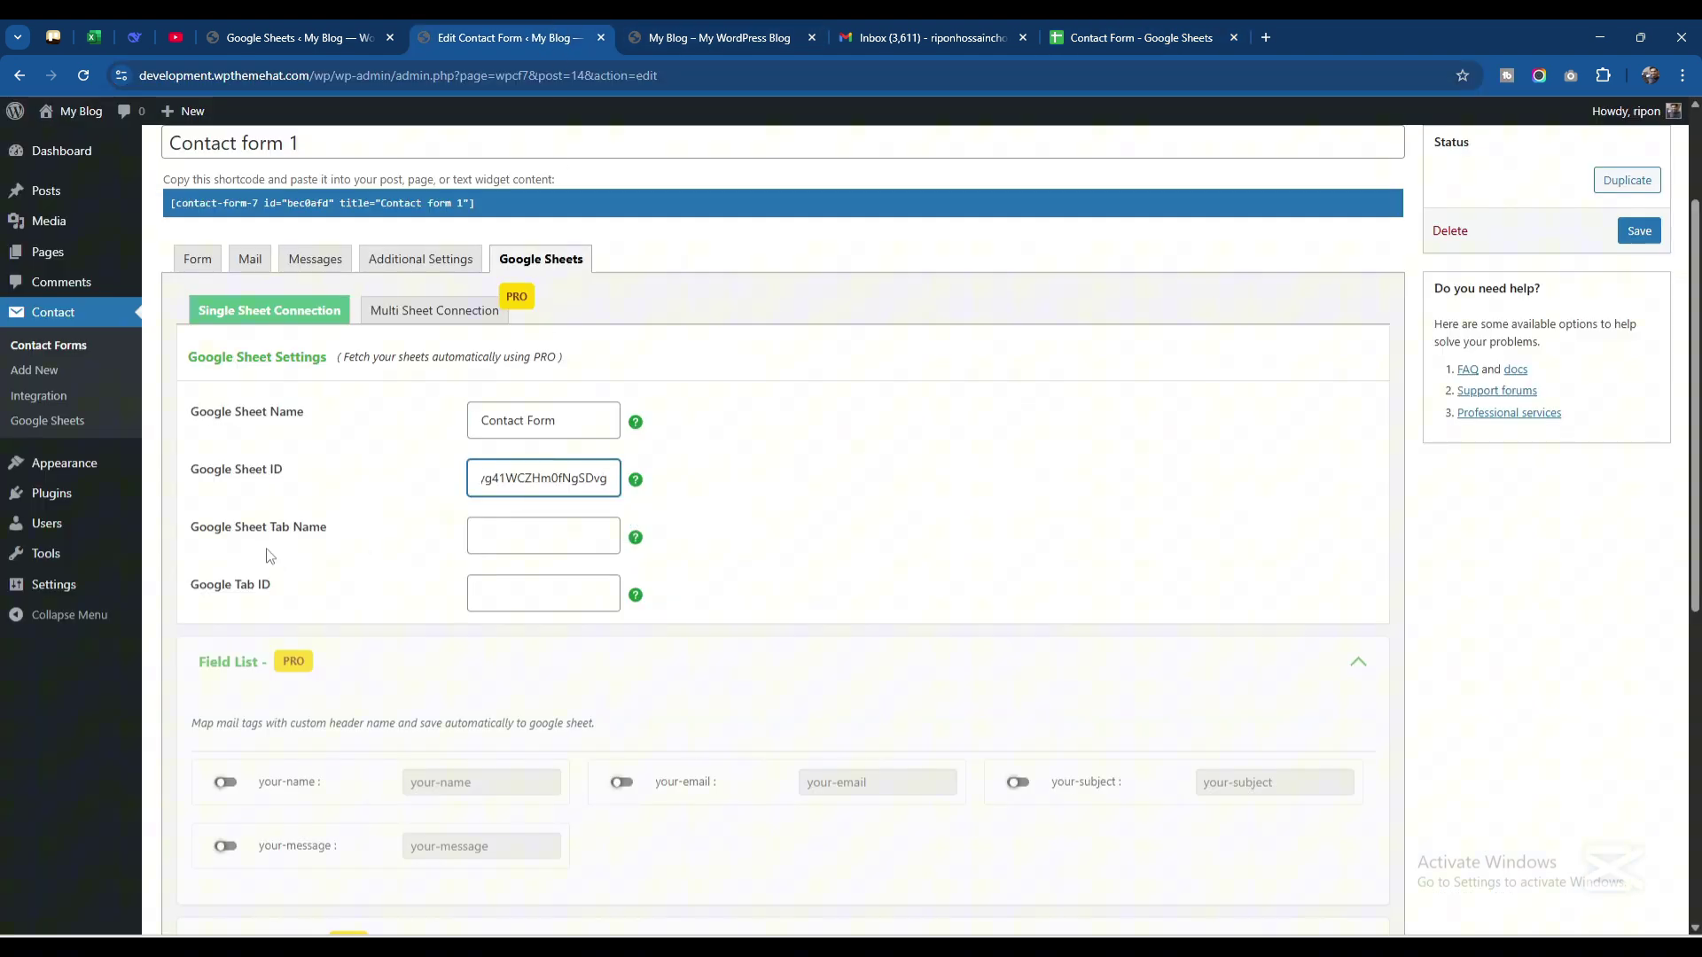
Enter 'My Form' as the tab name setting
click(1179, 37)
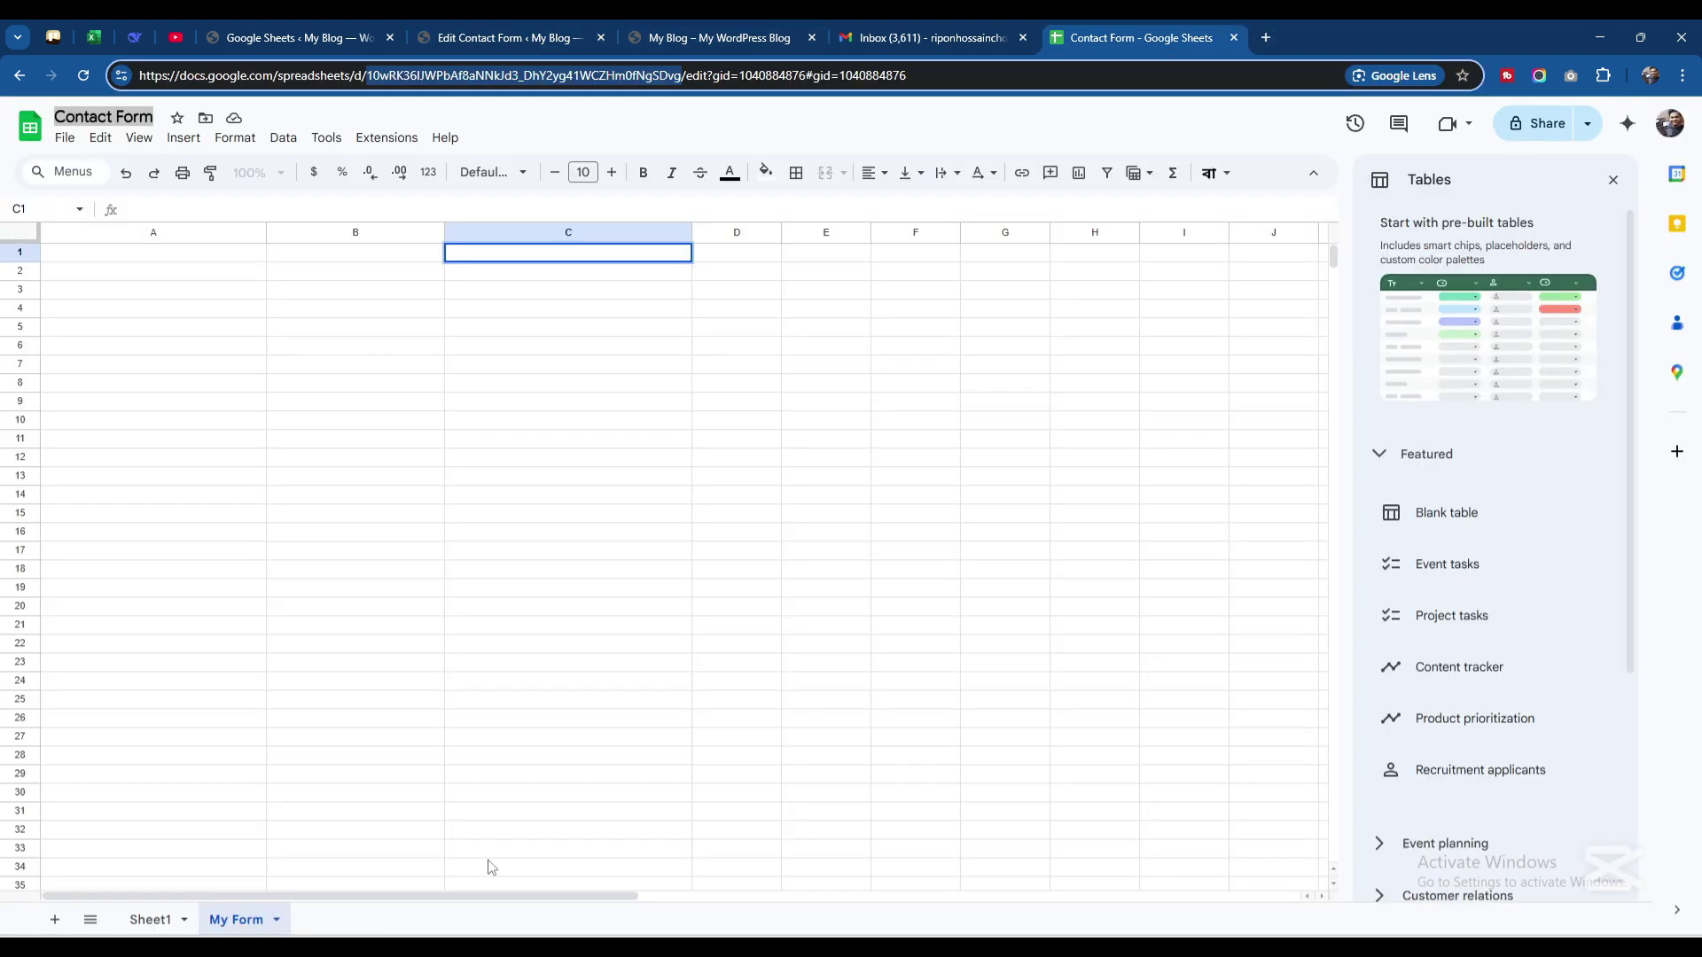
double_click(236, 922)
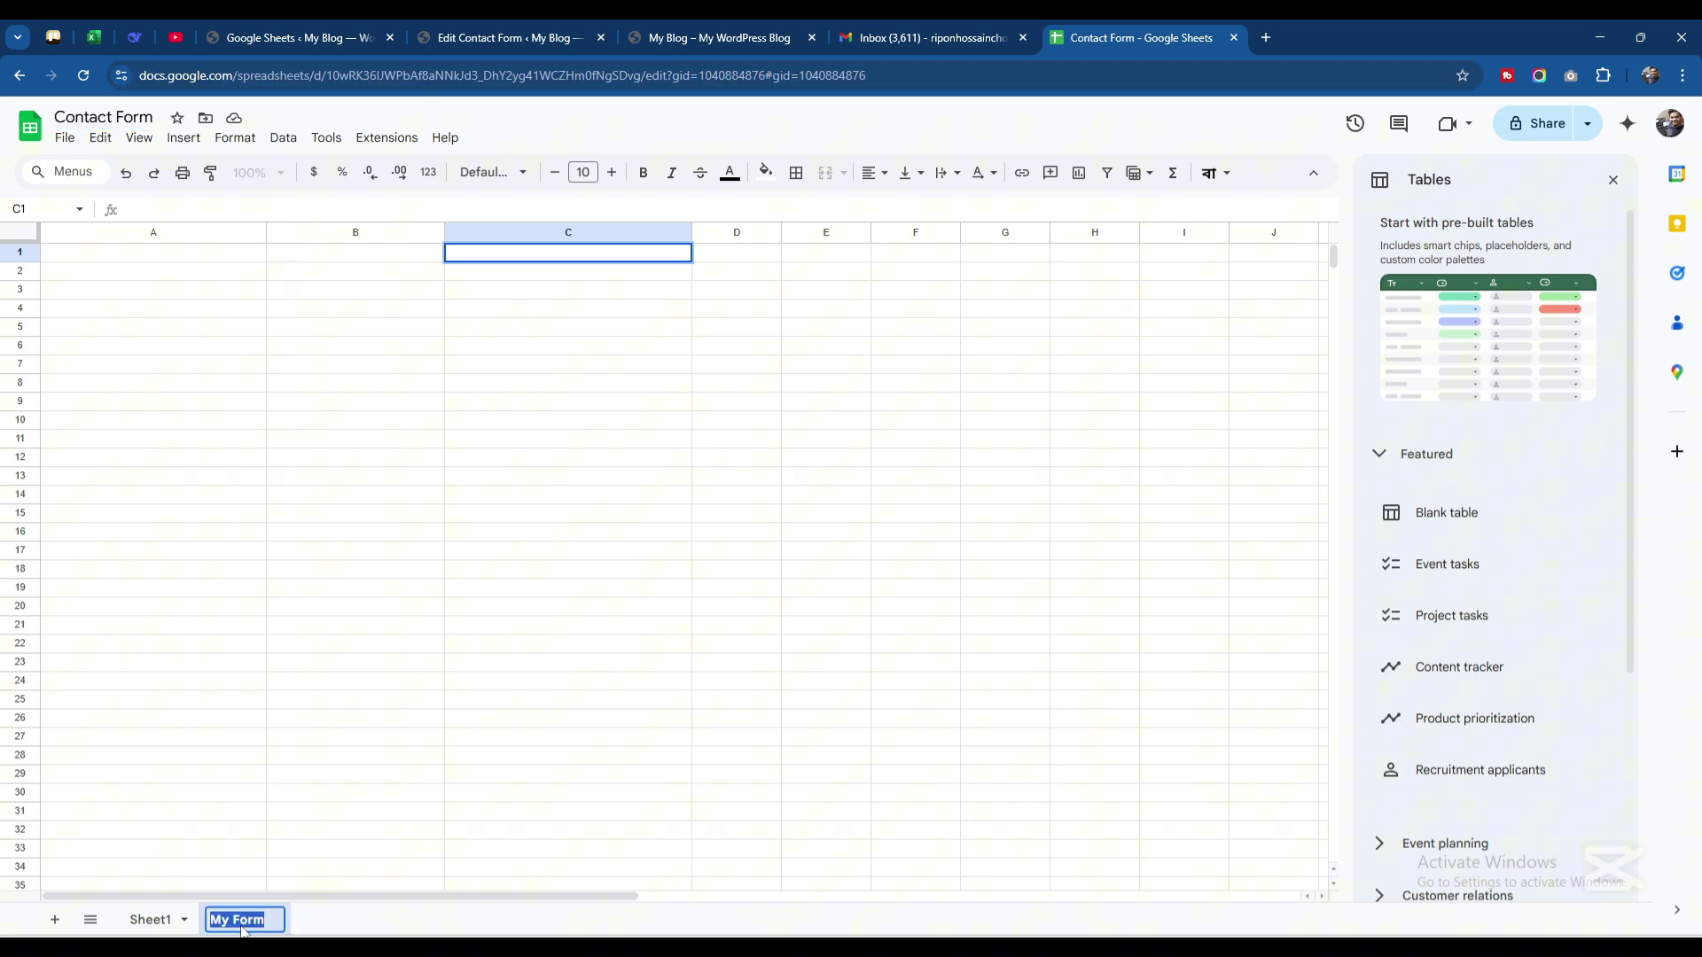
click(567, 37)
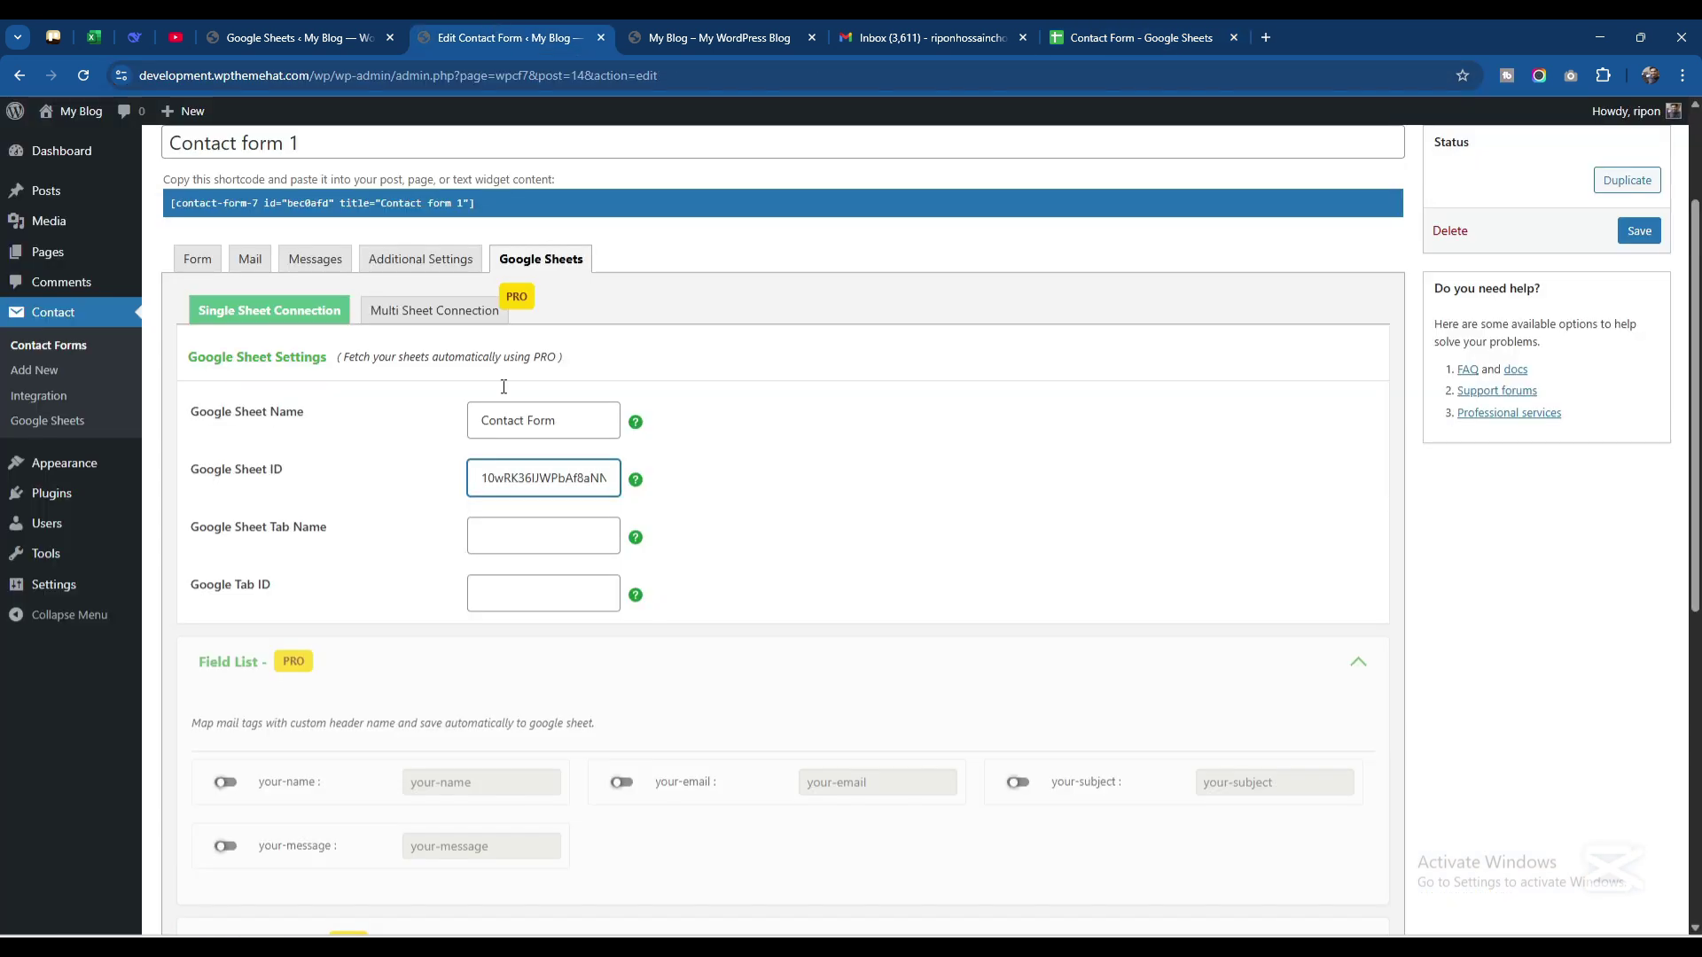
click(504, 543)
text(My Form)
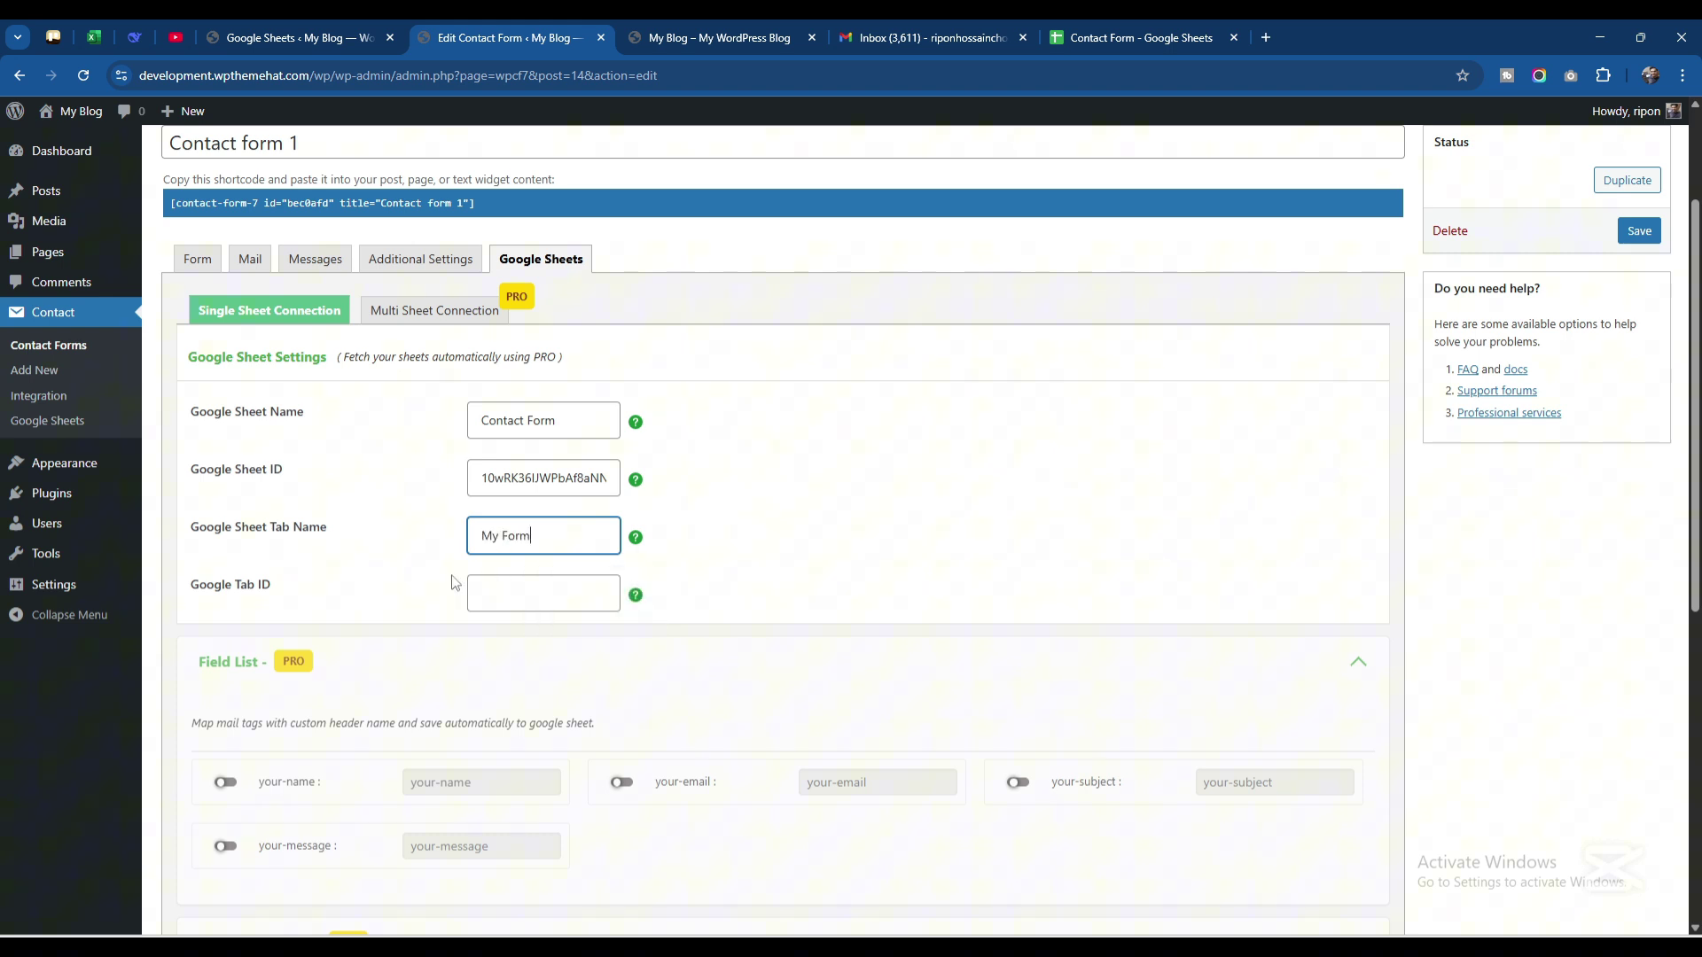
click(1059, 34)
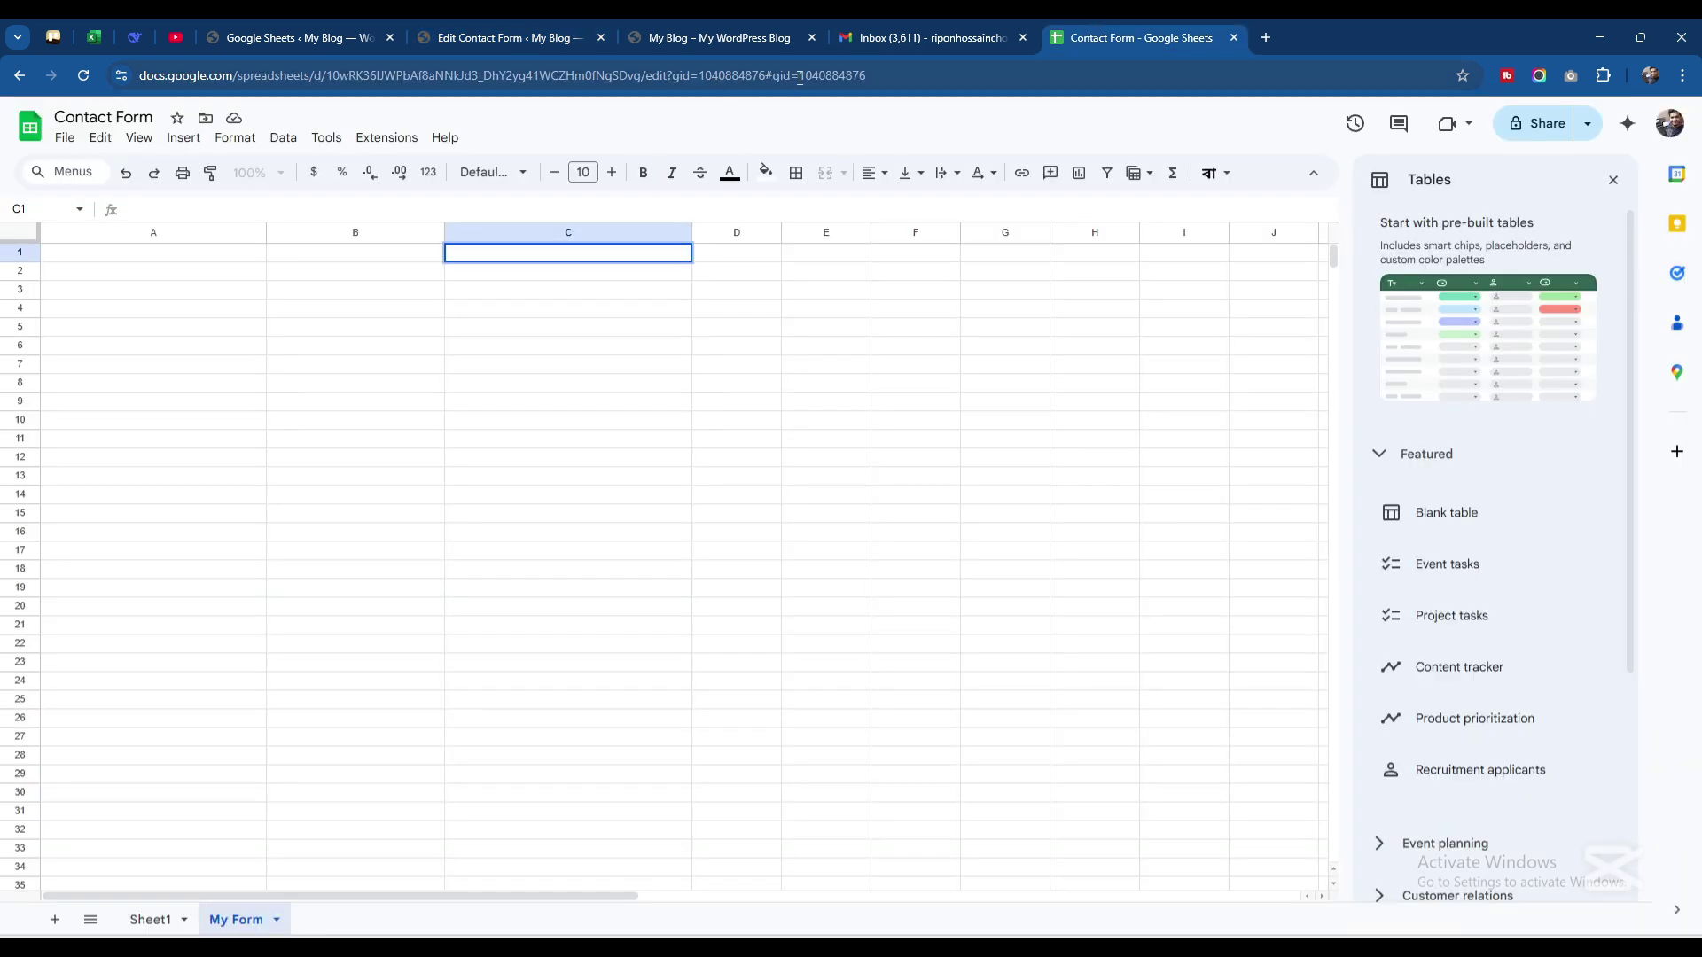
drag(800, 78, 941, 84)
key(ctrl+c)
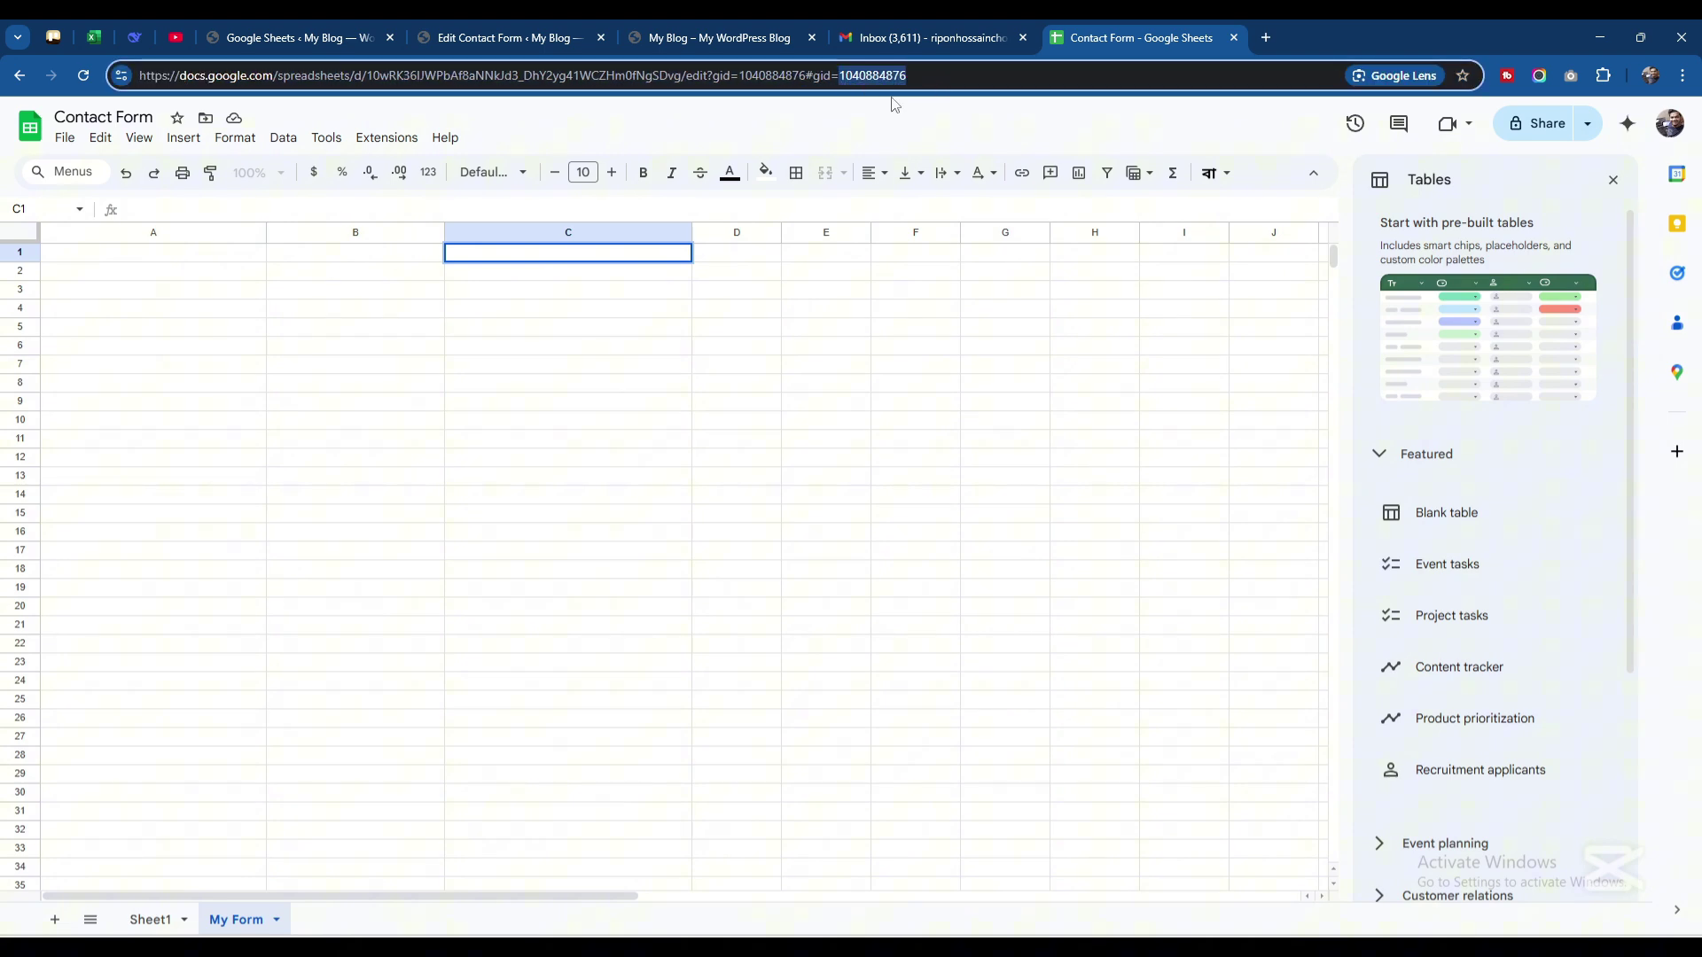
click(558, 35)
click(492, 602)
key(ctrl+v)
scroll(753, 608, down, 2)
scroll(259, 849, down, 4)
click(184, 837)
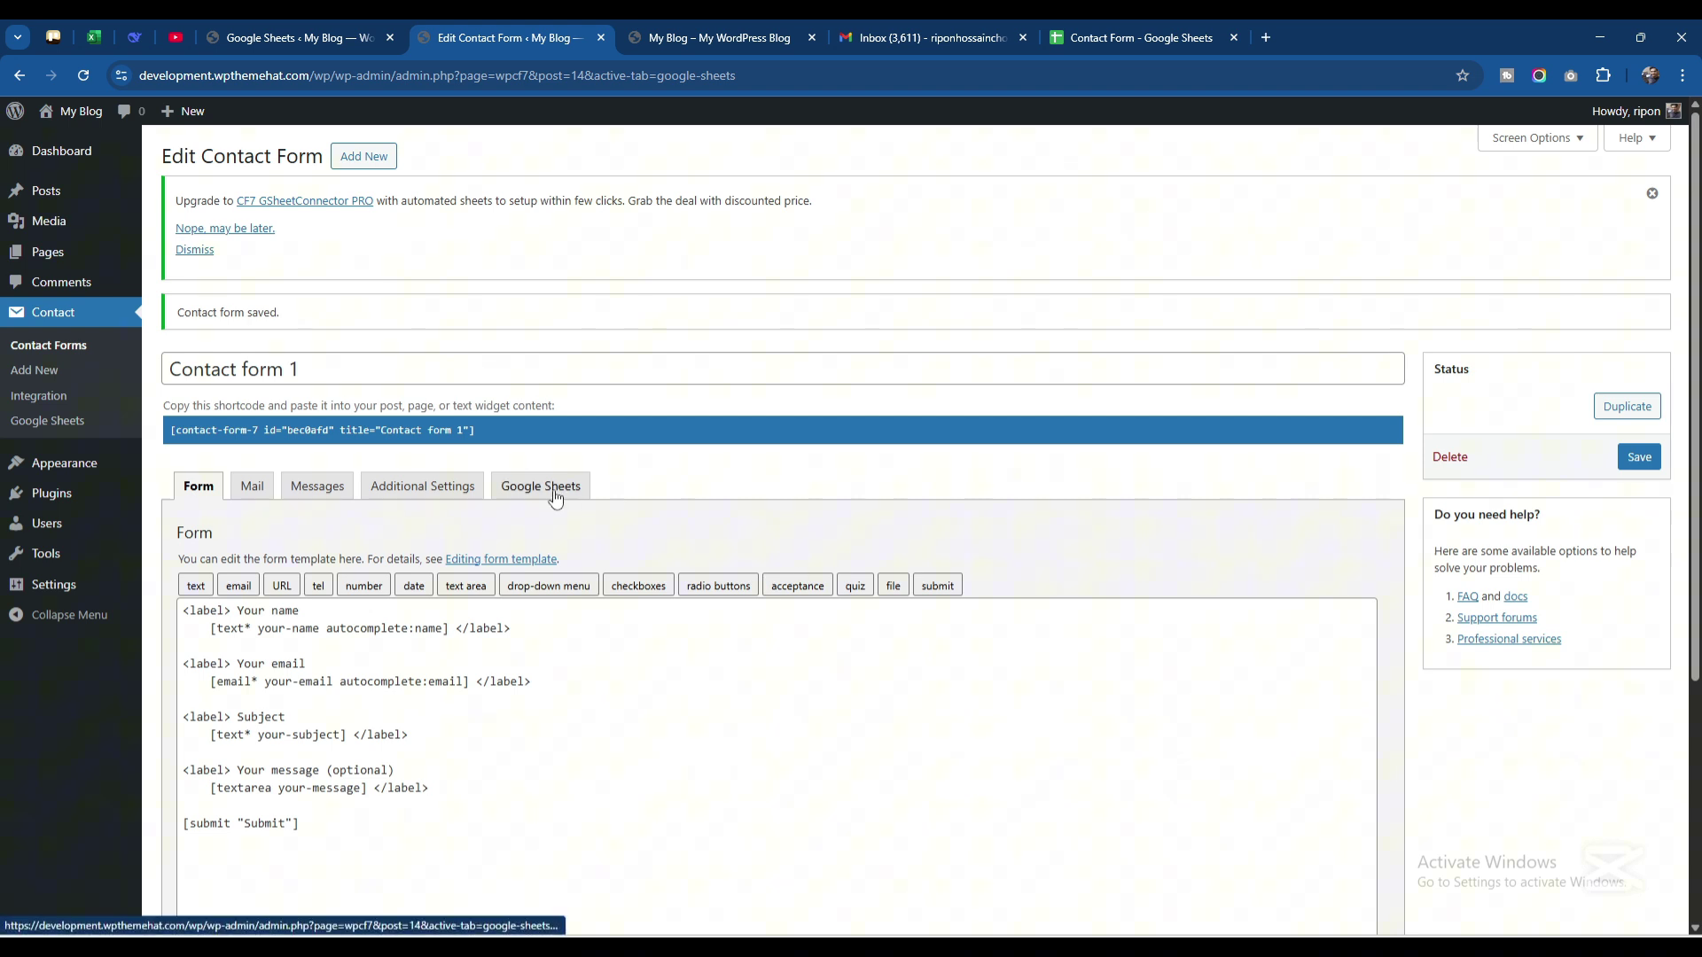
Copy the your-name field name from the form template into cell A1 of My Form
scroll(555, 496, down, 1)
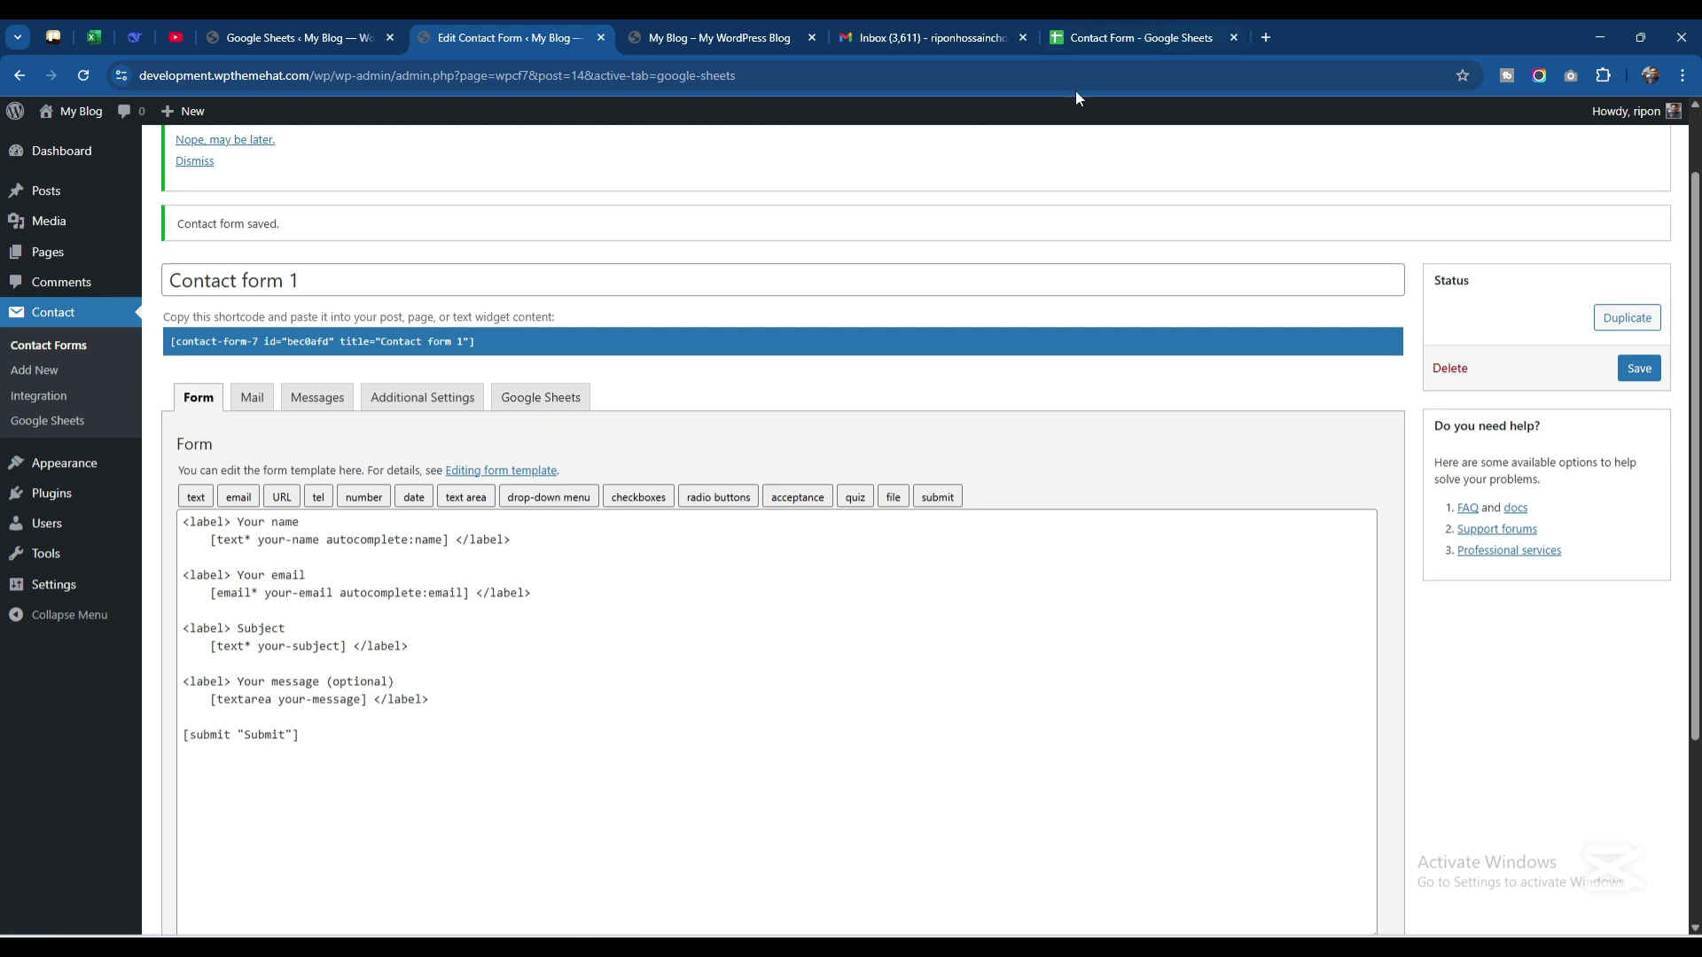
click(1103, 38)
click(164, 256)
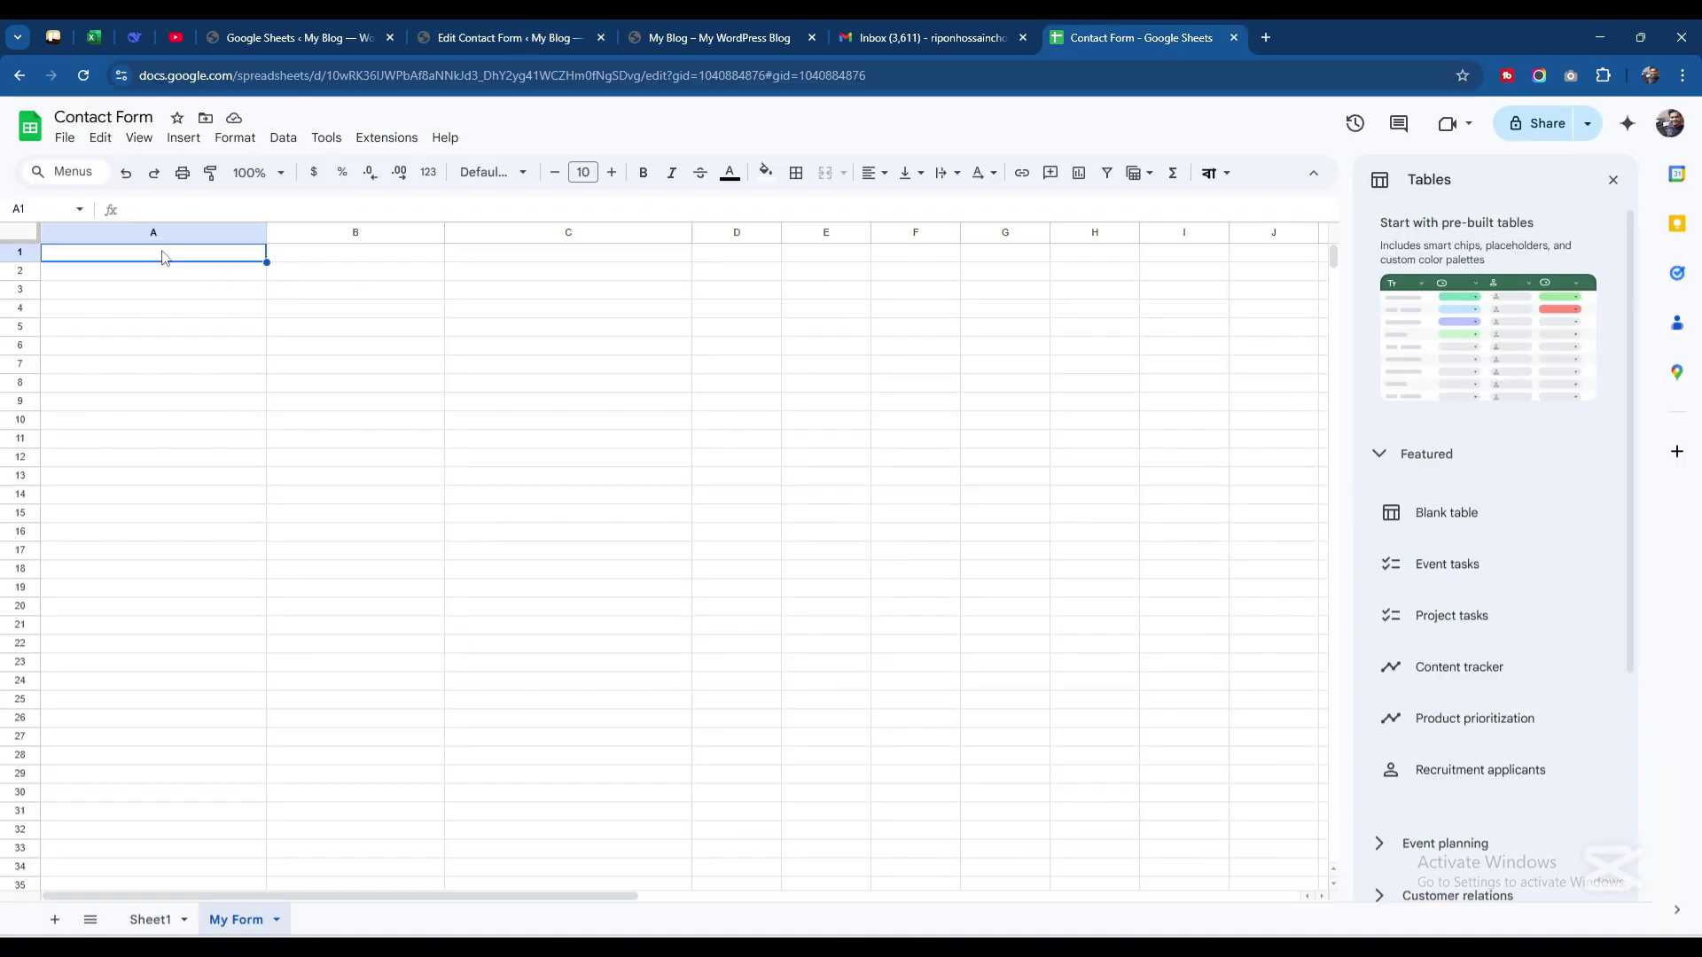
click(557, 25)
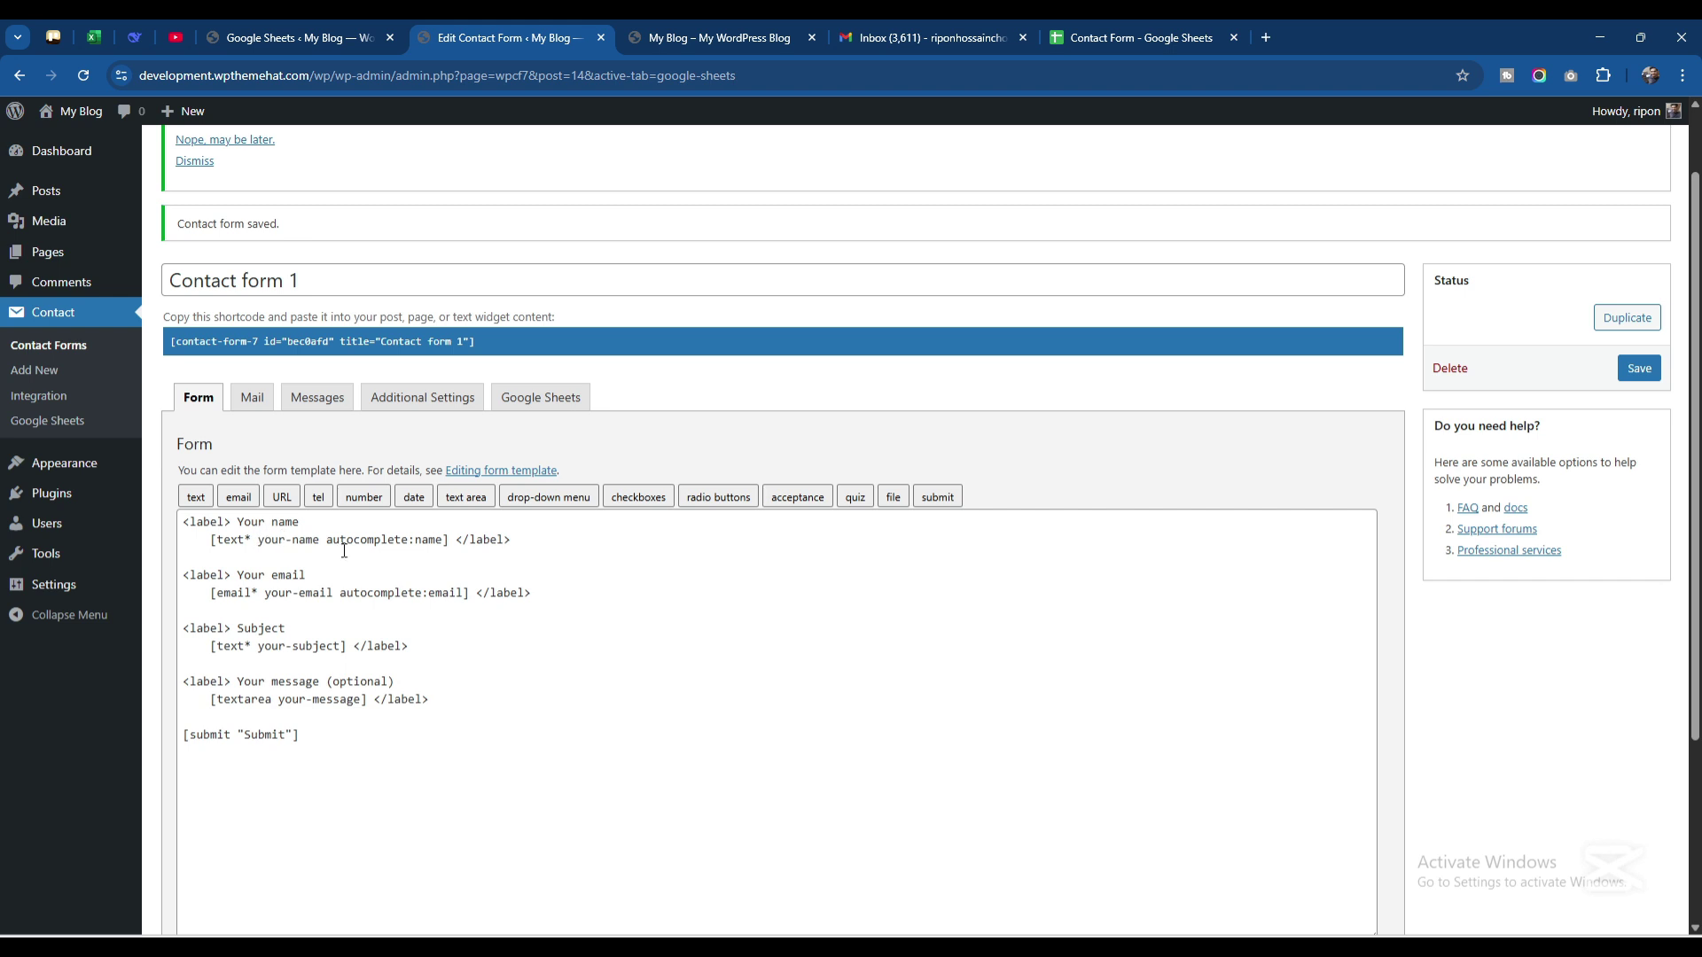
drag(259, 541, 320, 545)
key(ctrl+c)
click(1153, 35)
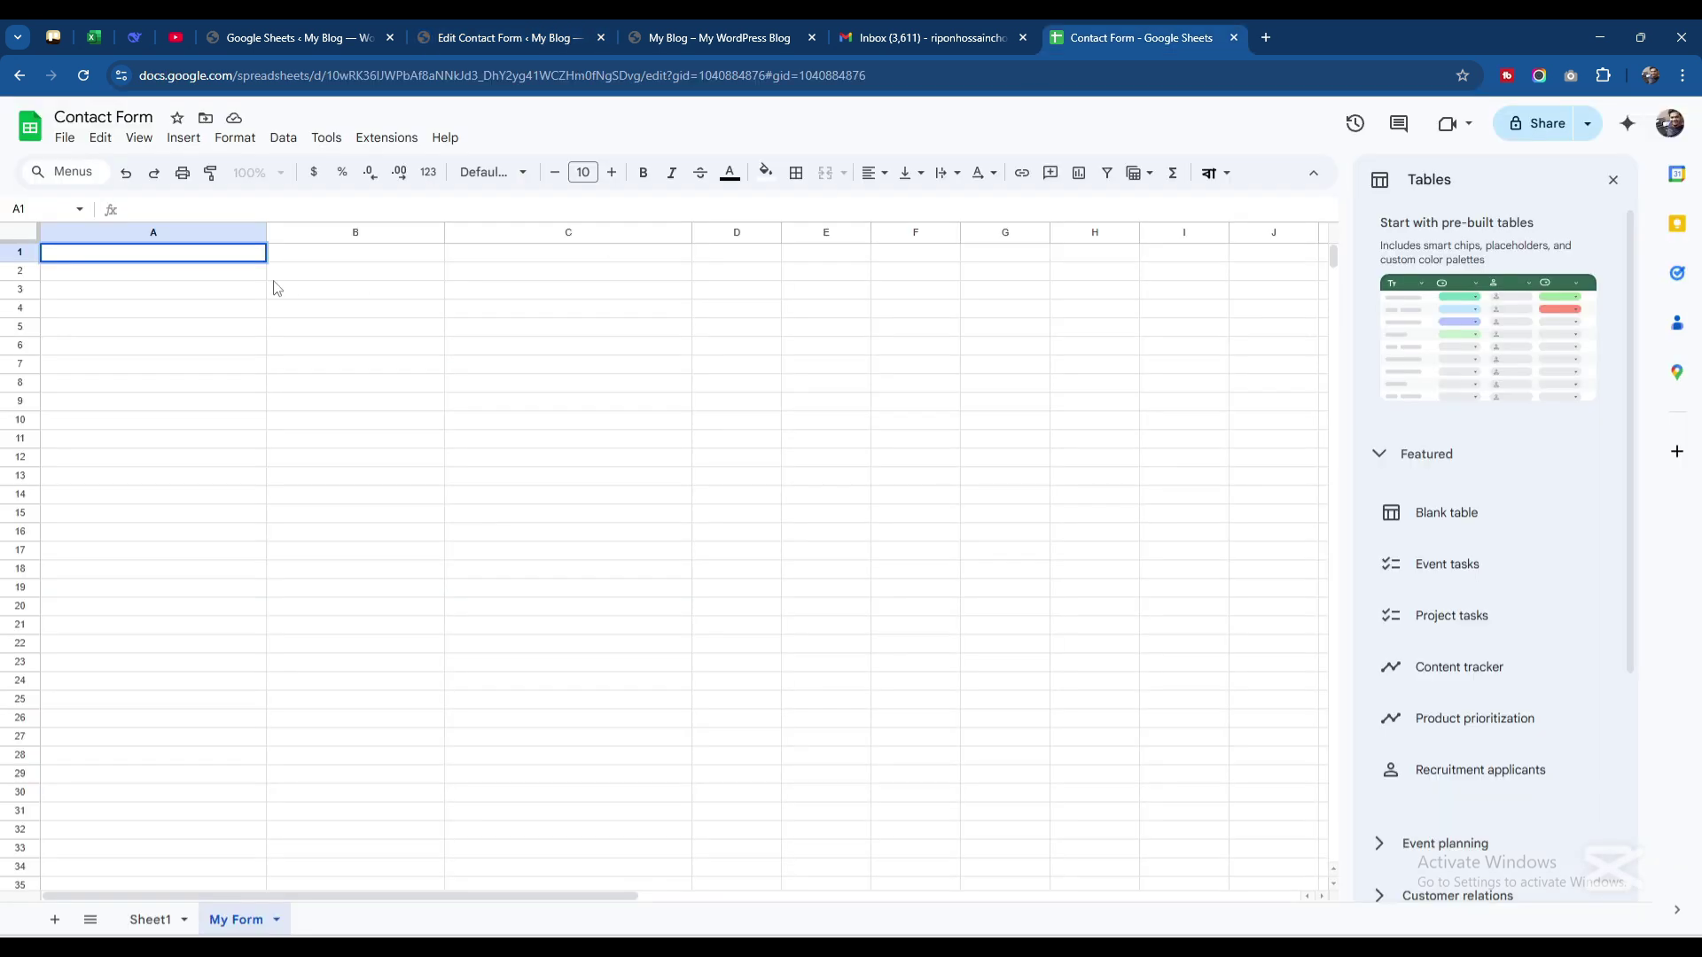
key(ctrl+v)
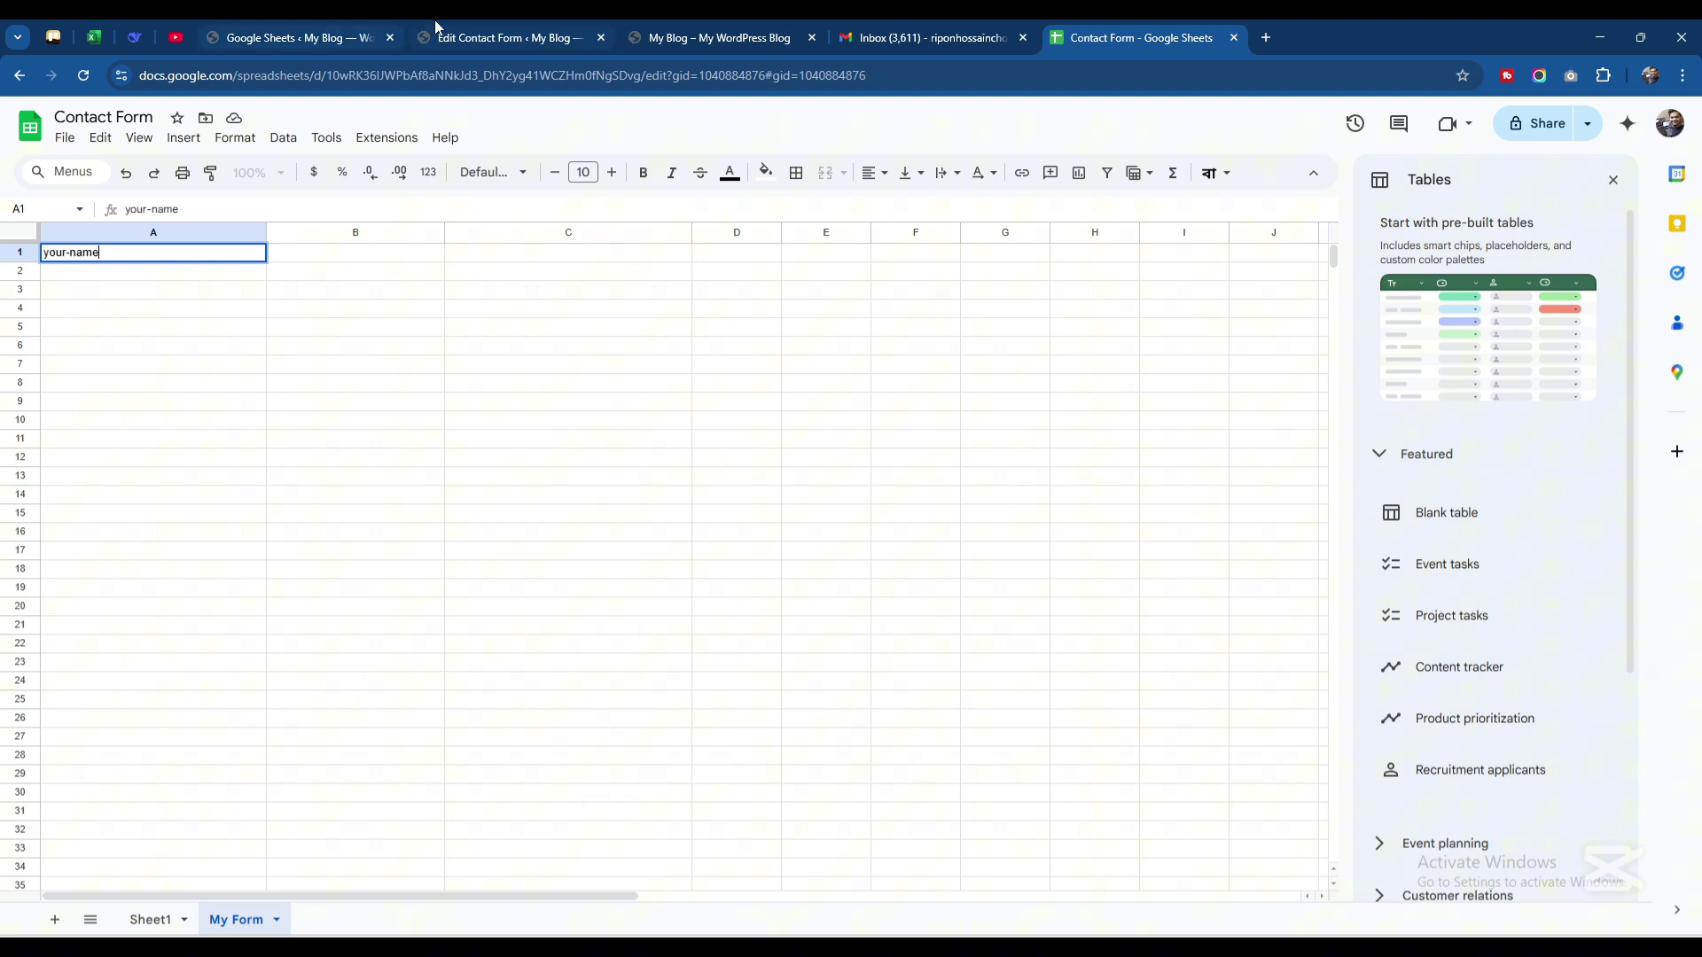
Copy the your-email field name into cell B1
click(443, 36)
drag(265, 594, 333, 594)
key(ctrl+c)
click(1143, 37)
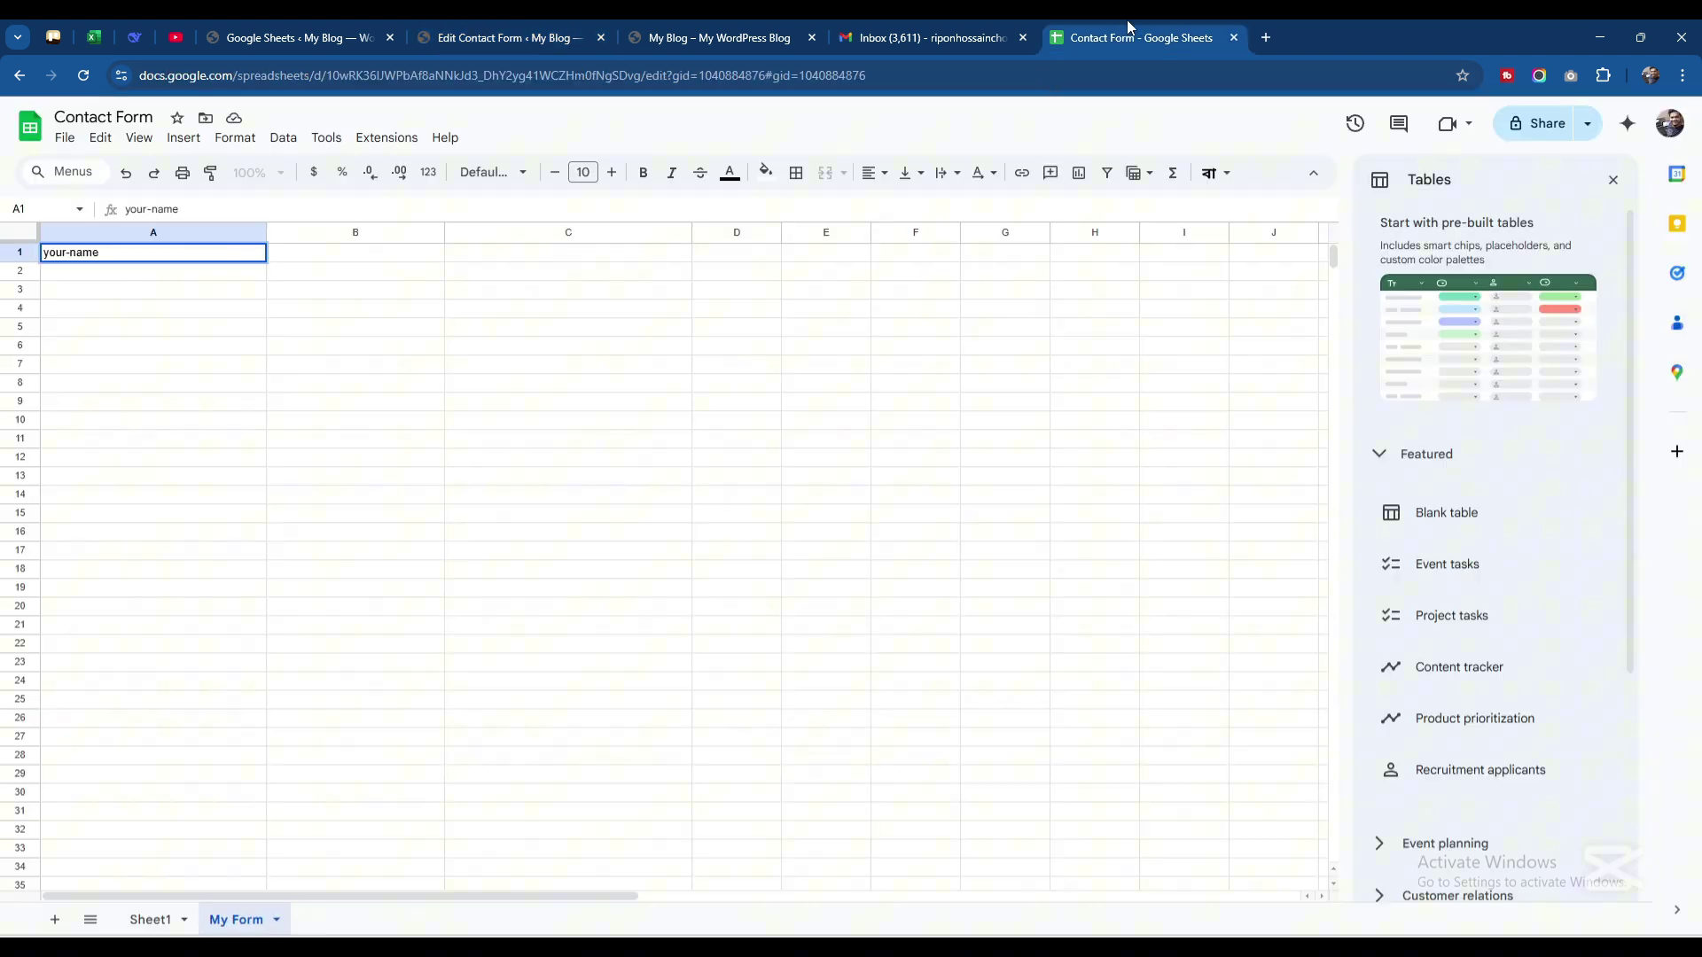
click(340, 256)
key(ctrl+v)
Copy the your-subject field name into cell C1, then return to the form editor
click(510, 38)
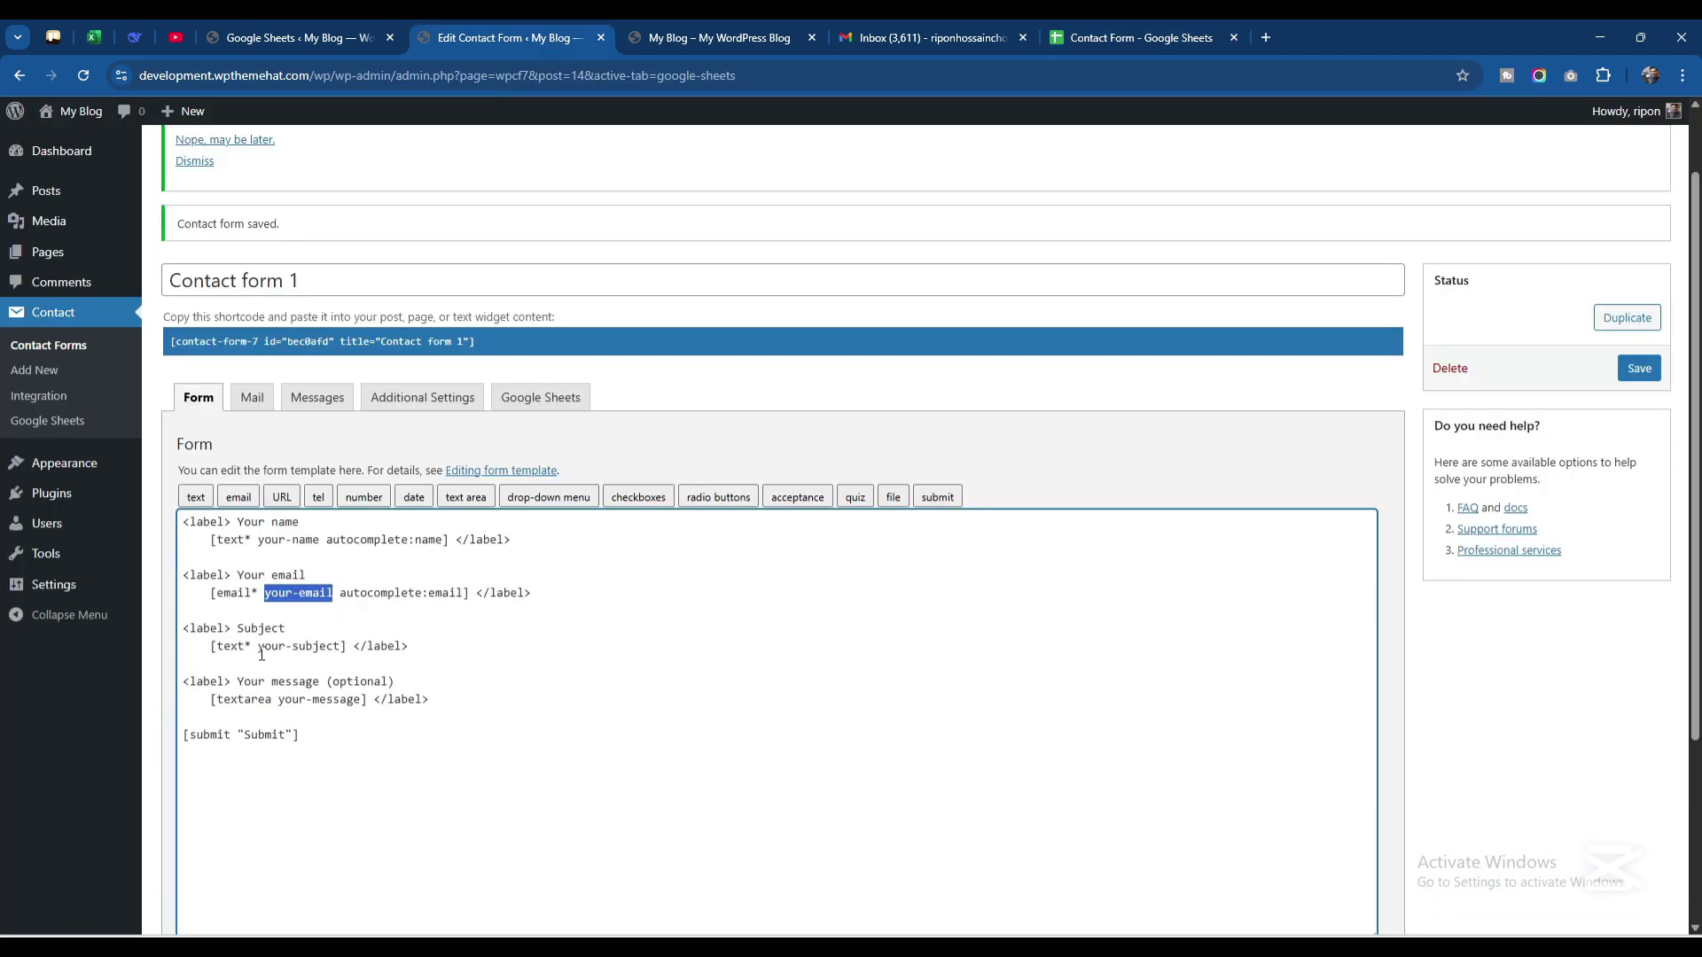
drag(258, 648, 343, 649)
key(ctrl+c)
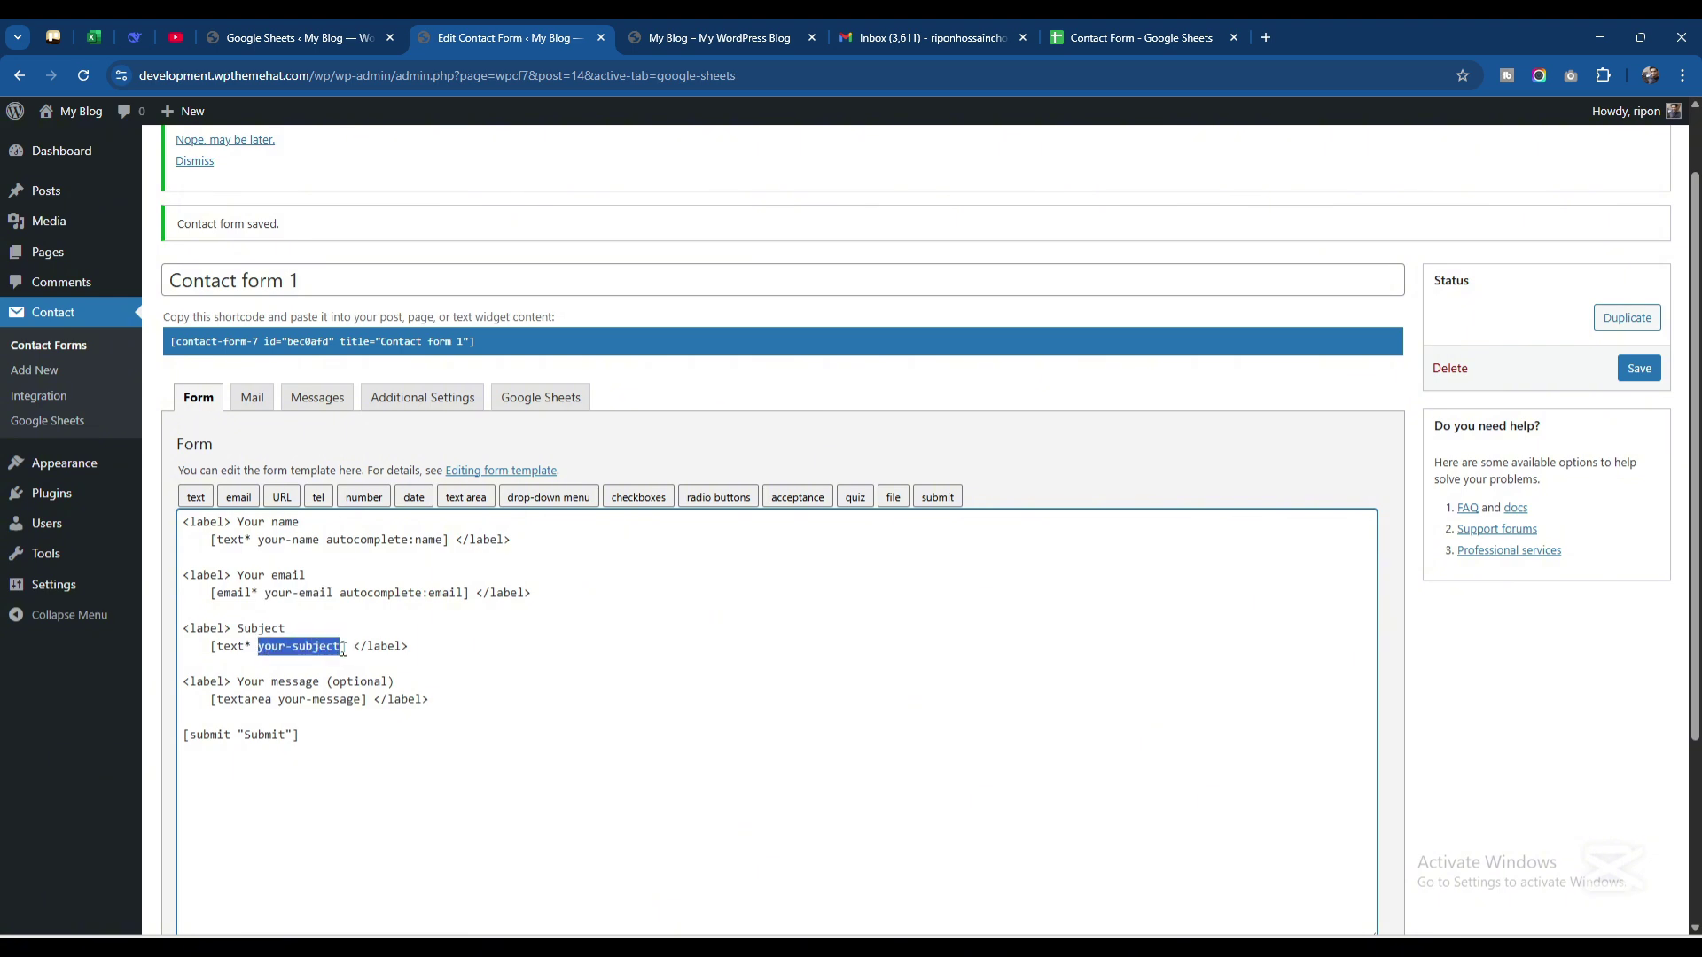
click(1124, 37)
double_click(521, 258)
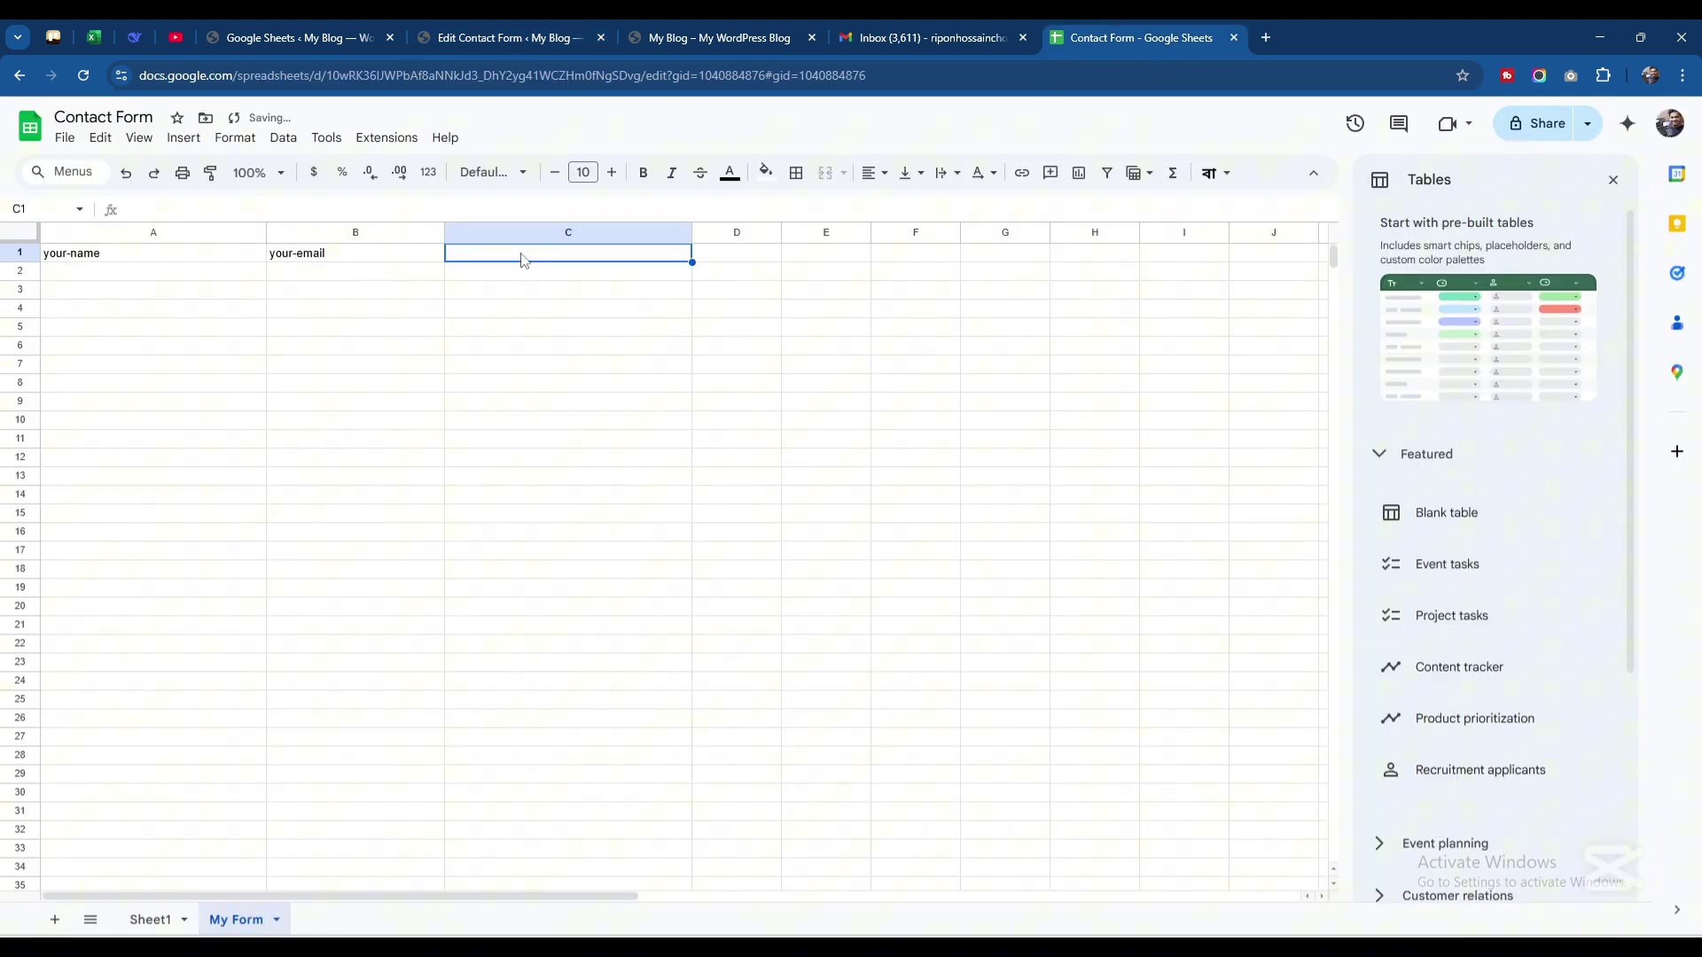
key(ctrl+v)
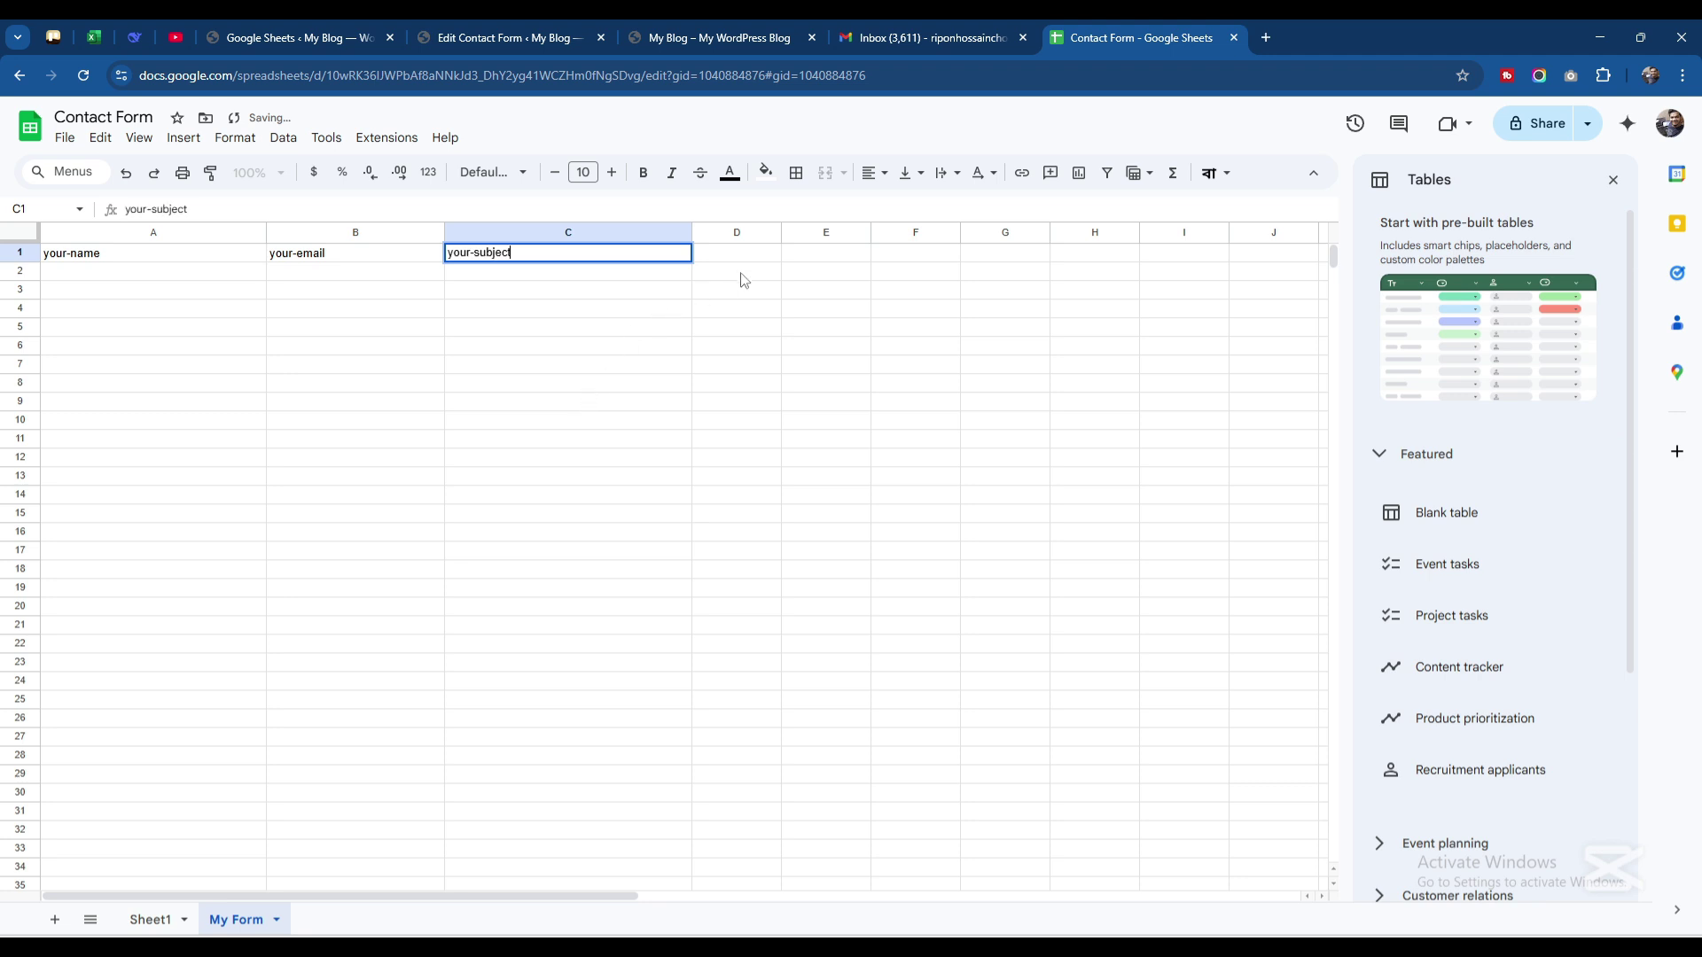
key(Return)
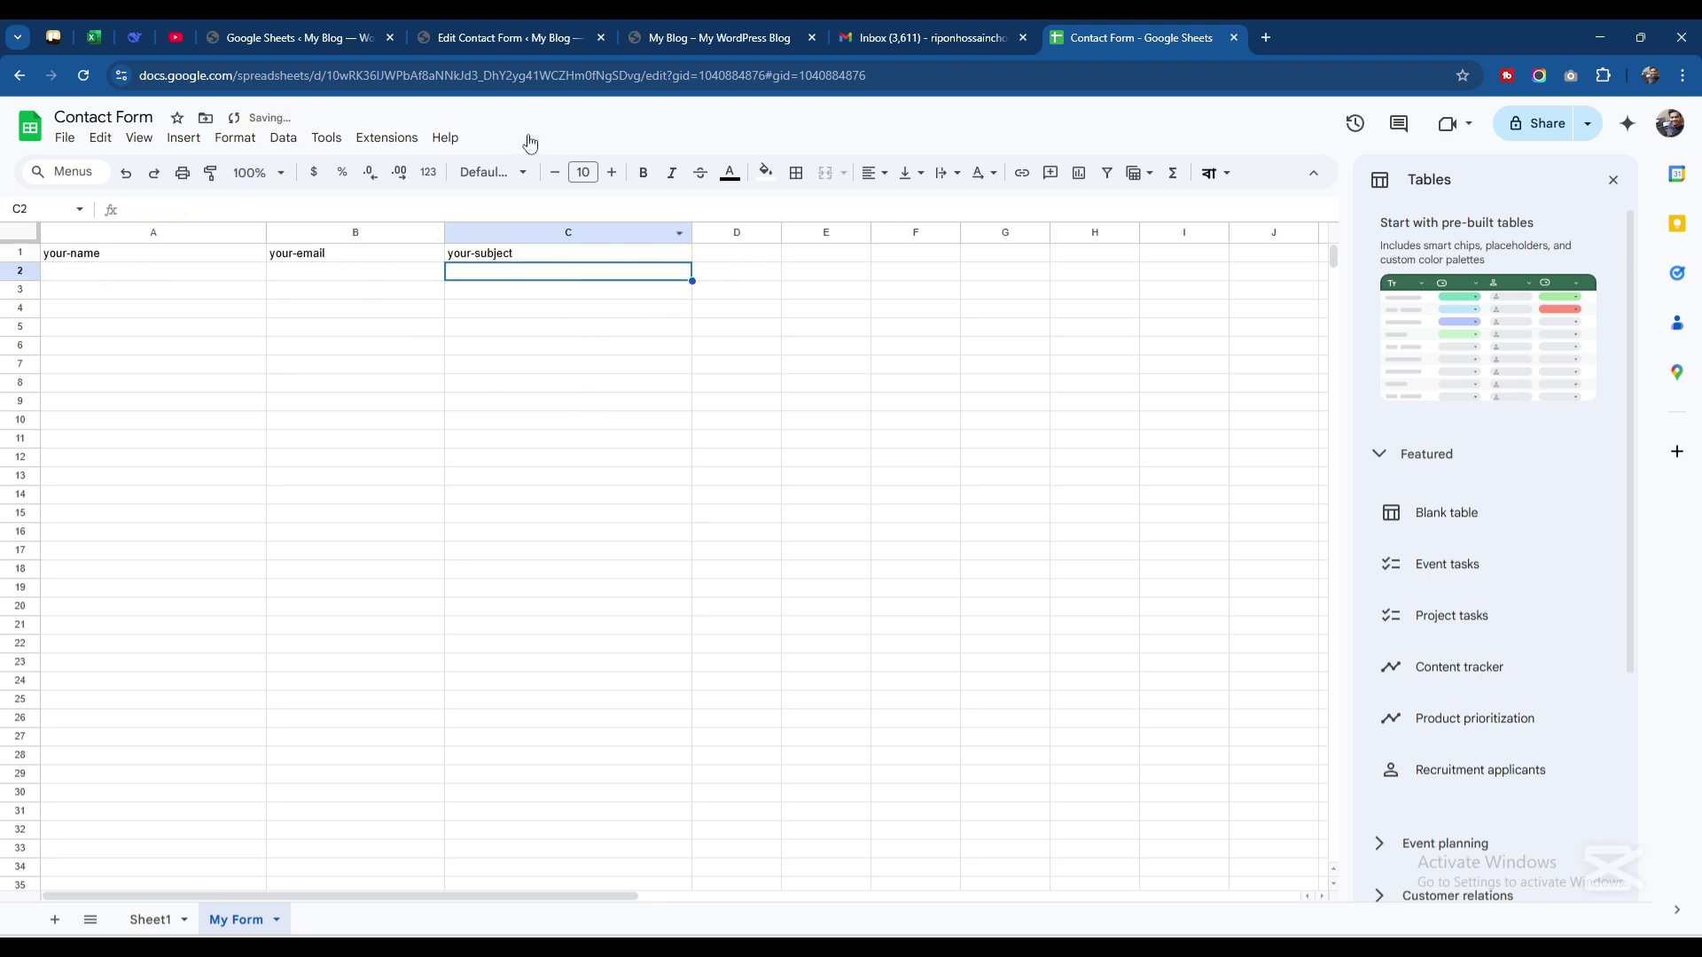
click(535, 44)
Copy Contact form 1's shortcode and open the blank Contact page in the editor
click(485, 346)
key(ctrl+c)
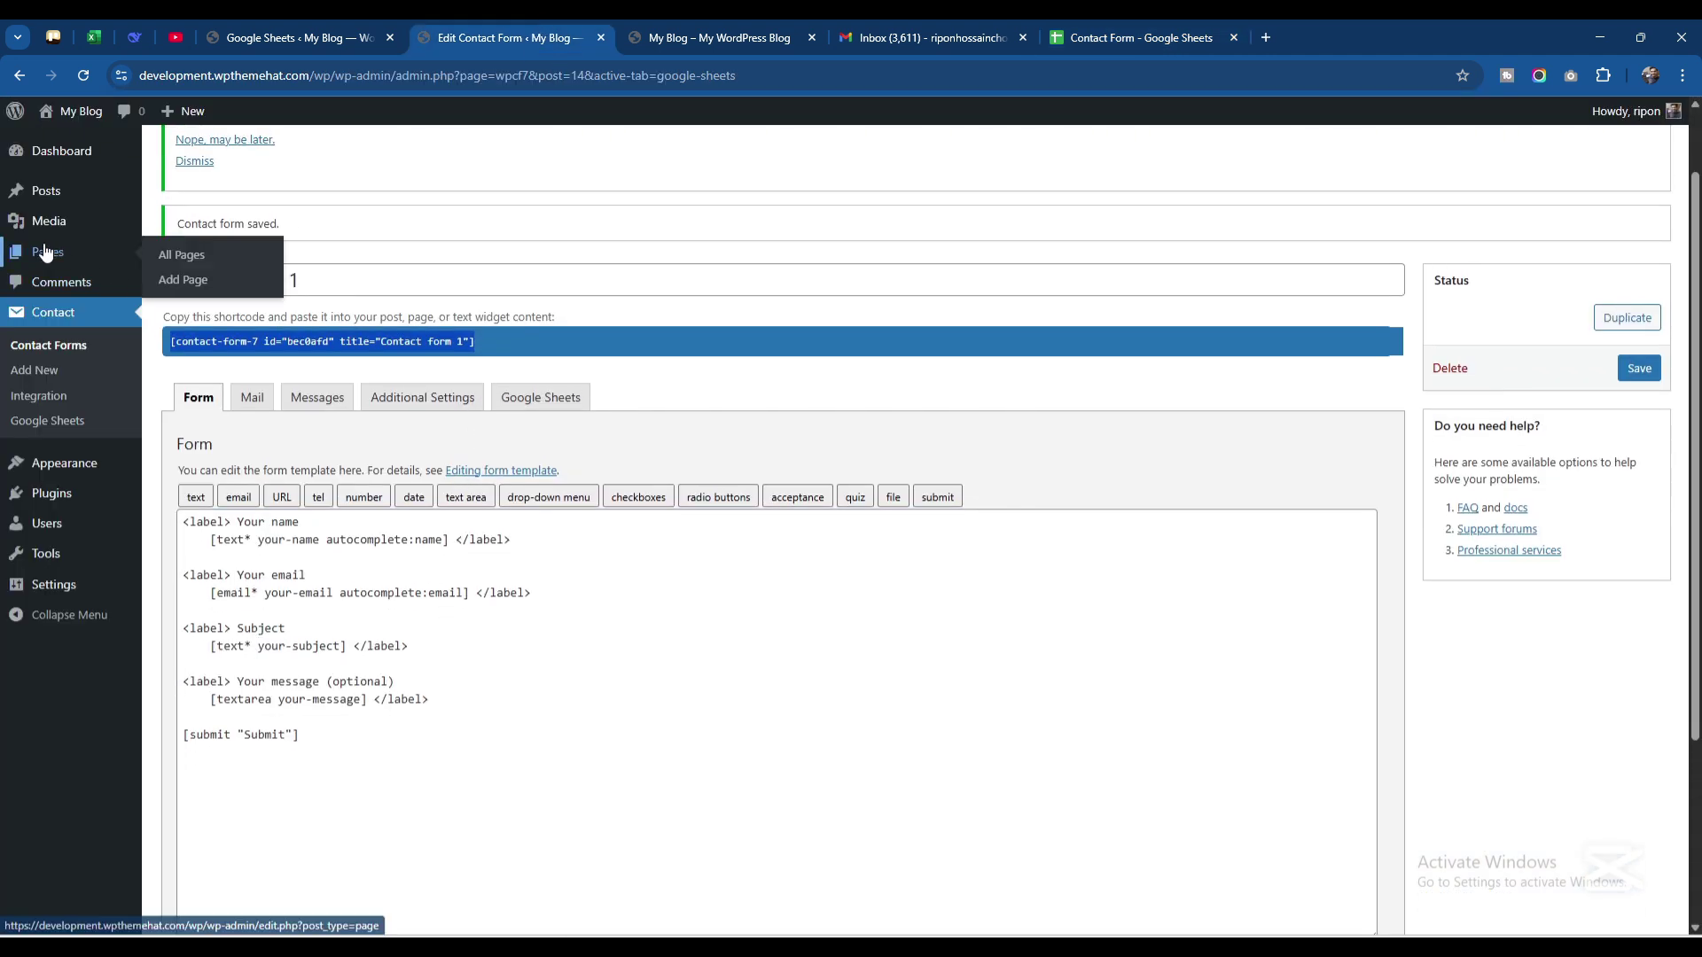
click(51, 256)
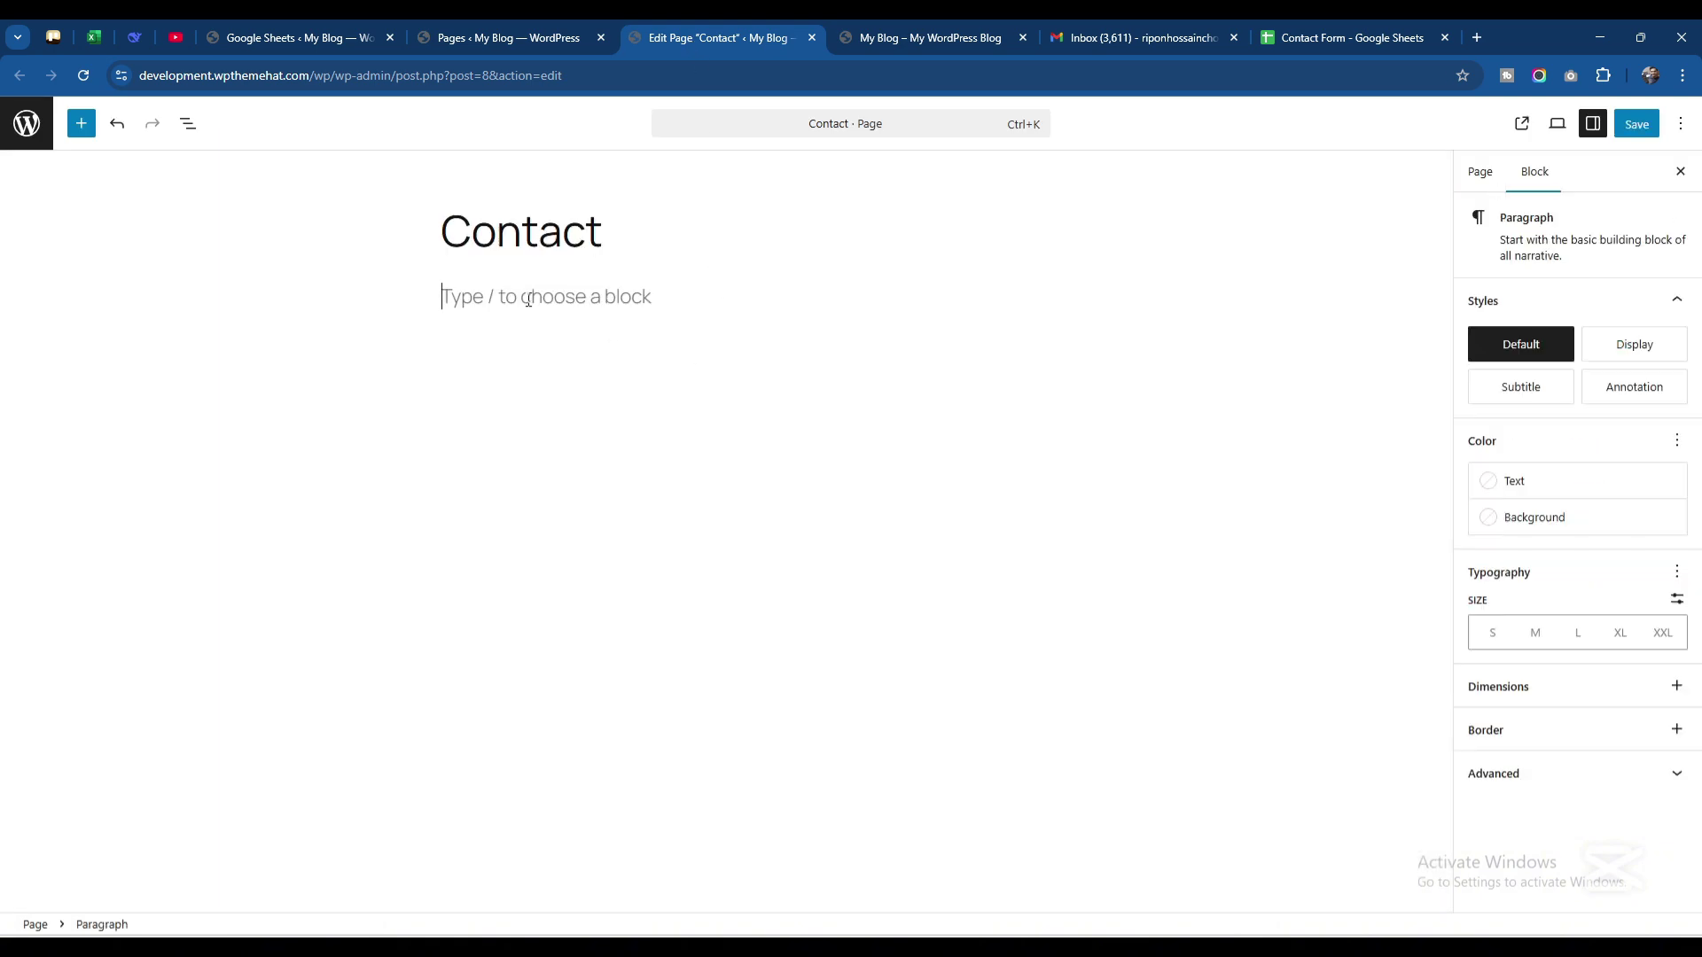
text(/)
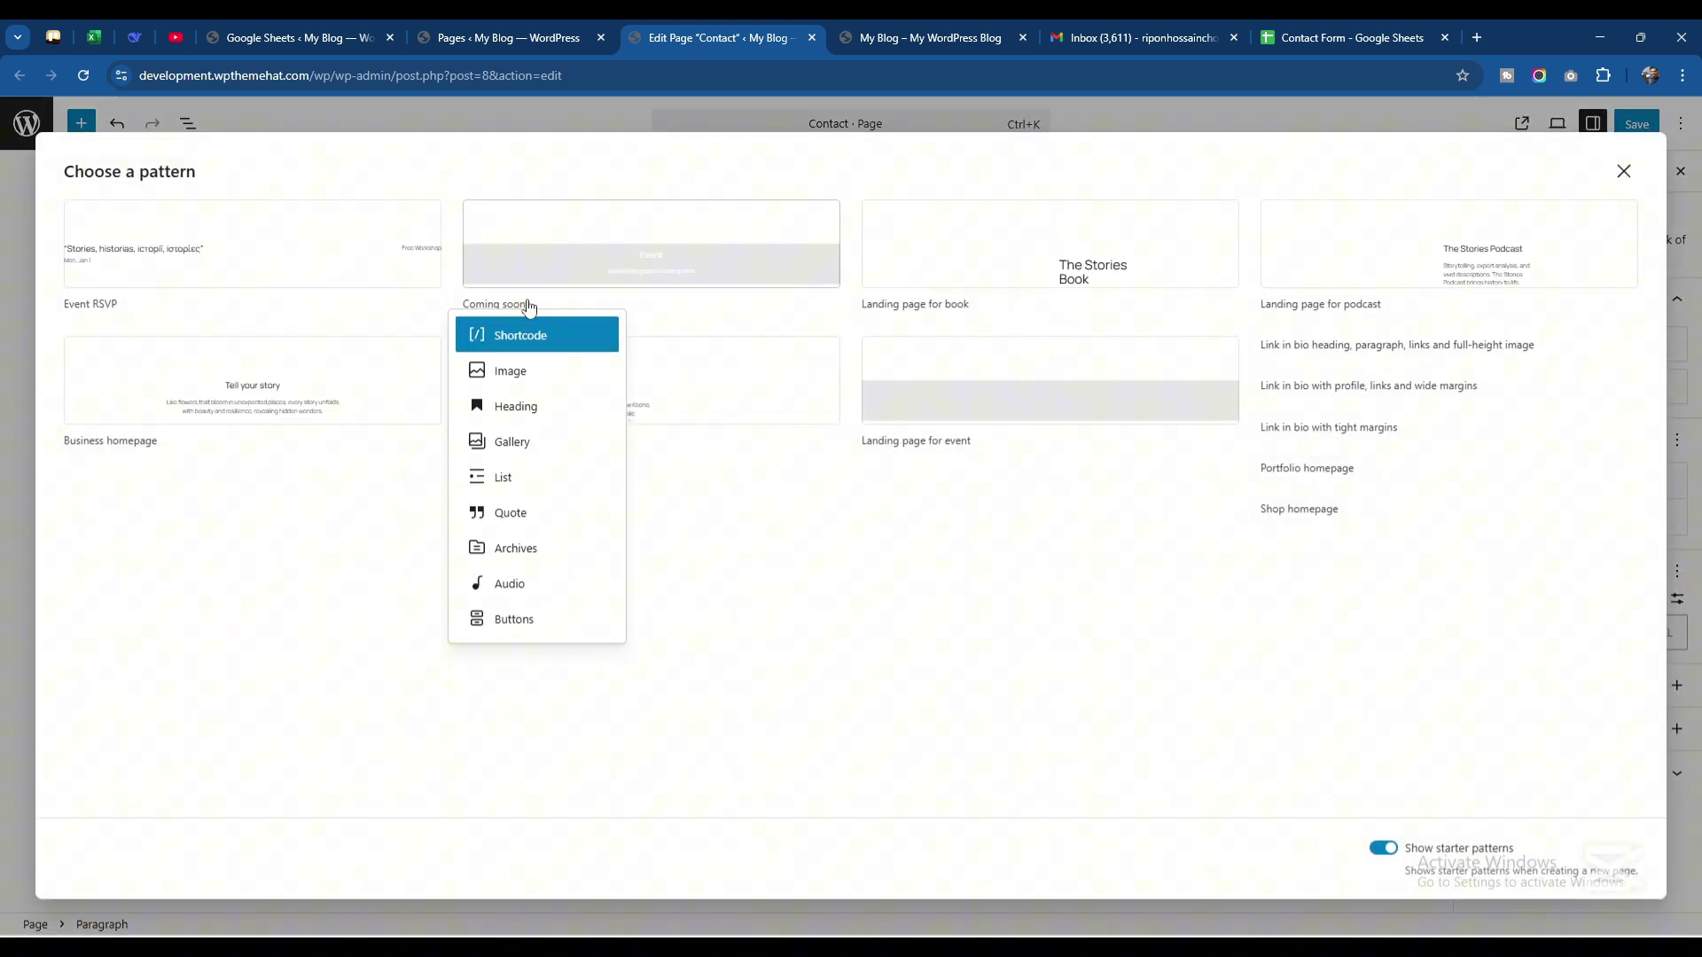
click(1623, 172)
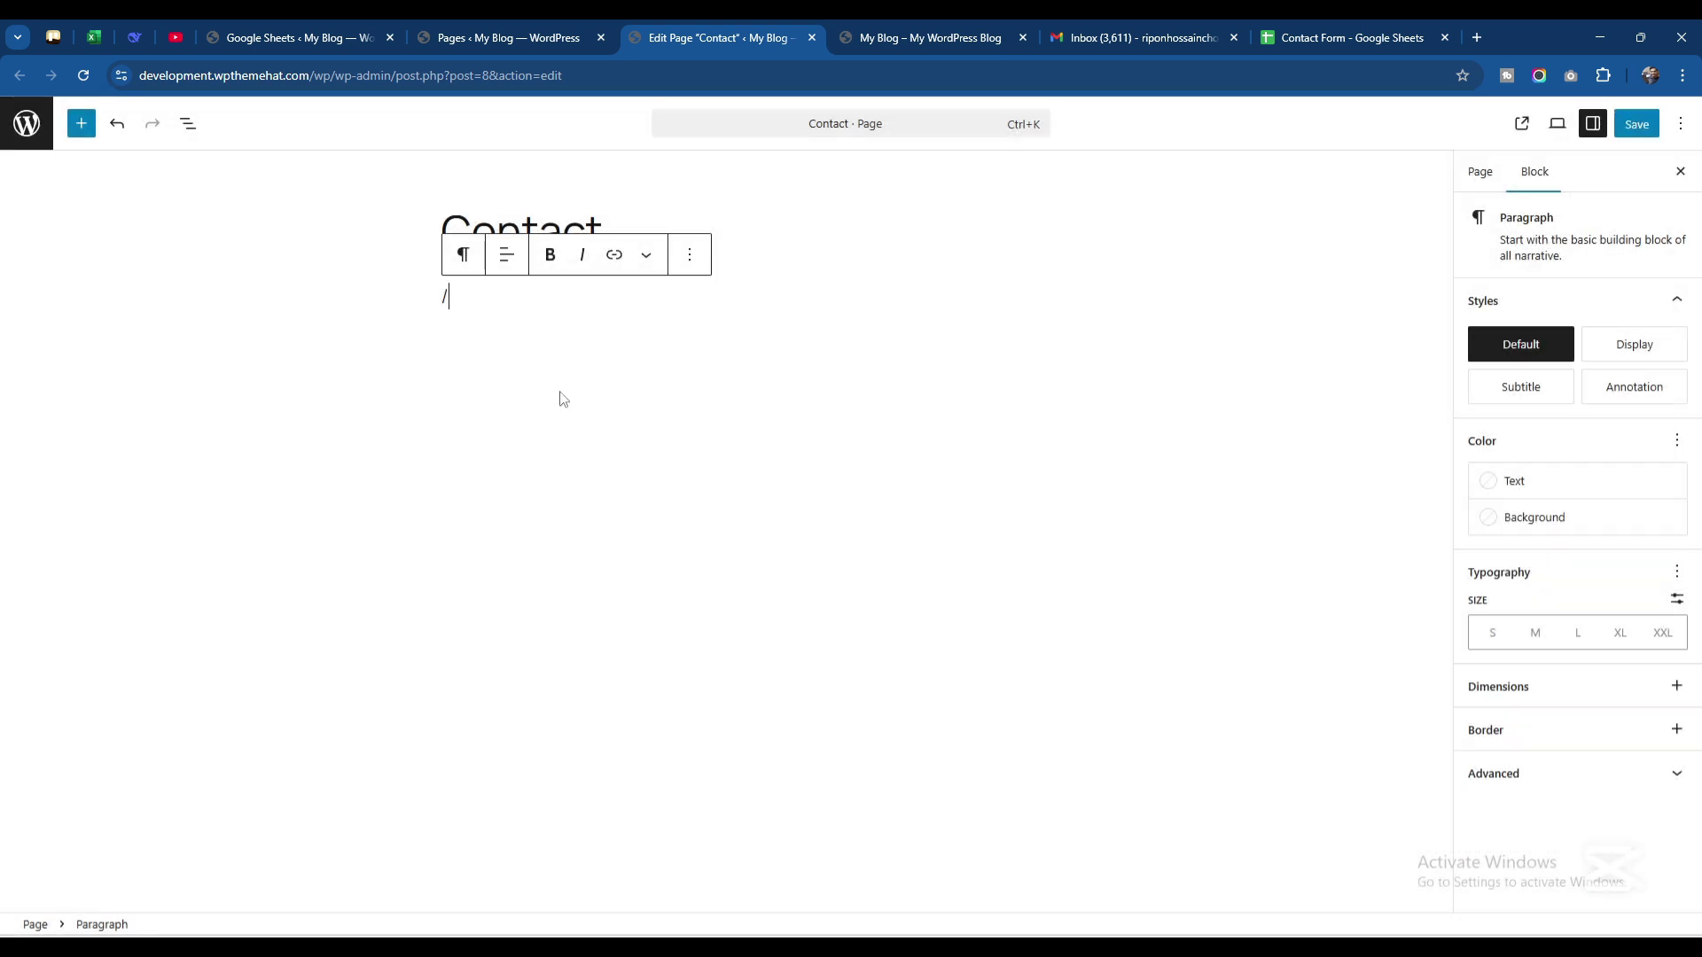
Add a Shortcode block with the pasted form shortcode and save the Contact page
text(short)
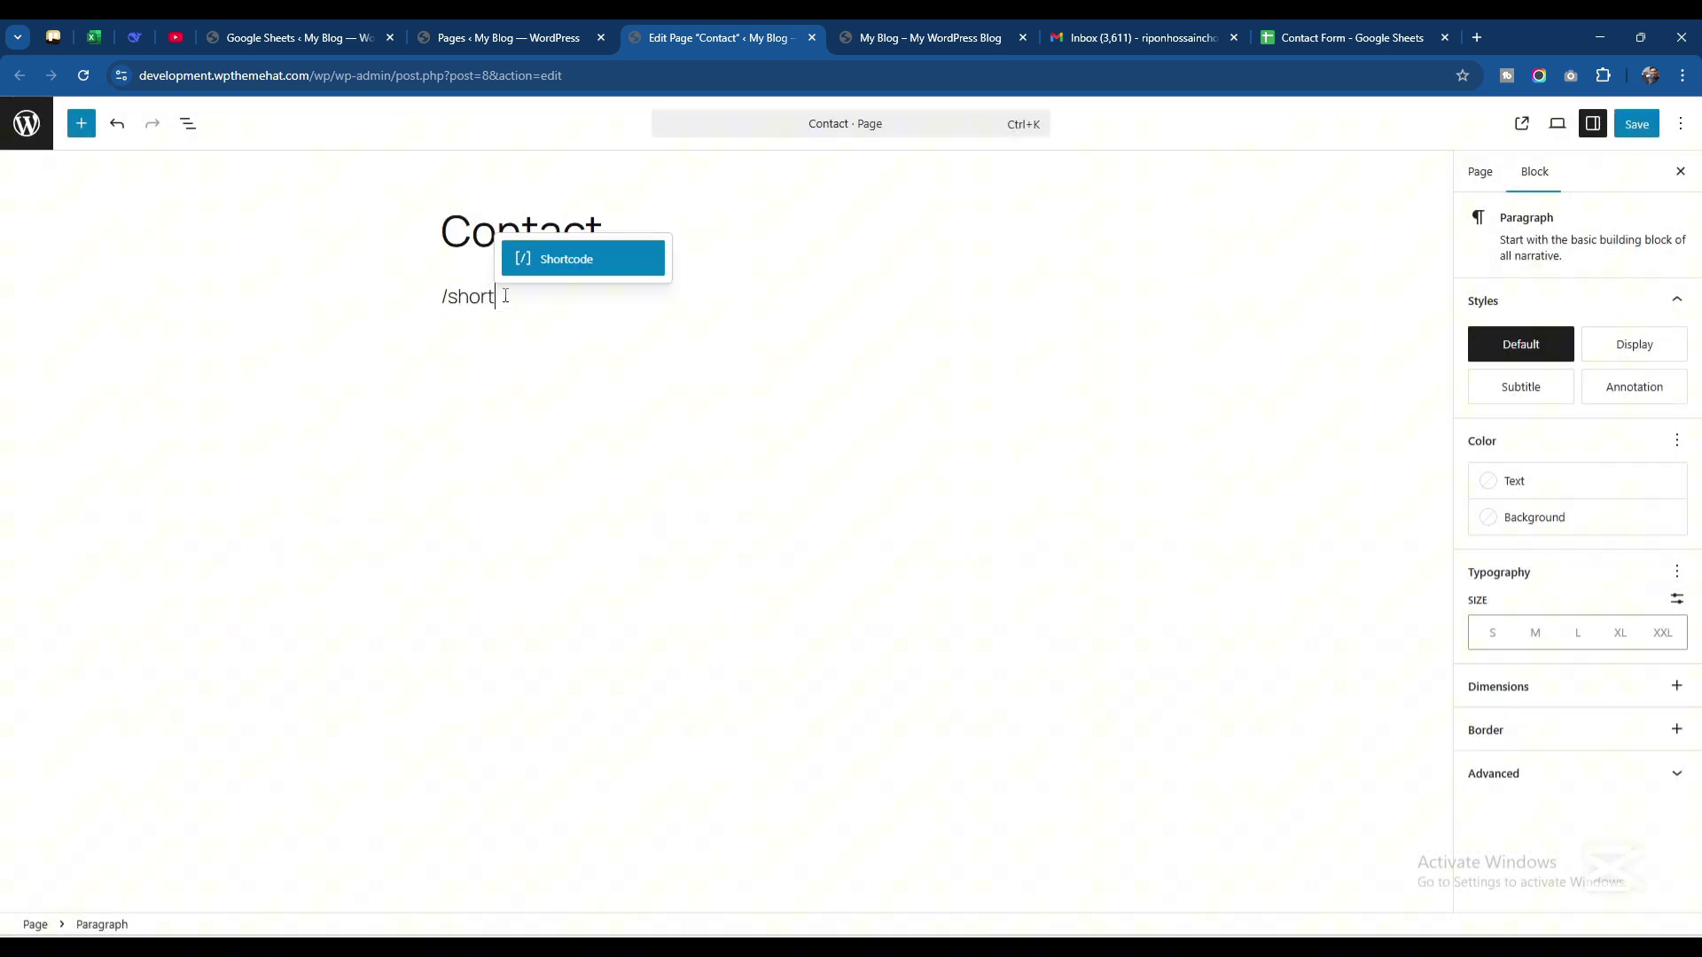
click(543, 264)
key(ctrl+v)
click(1636, 123)
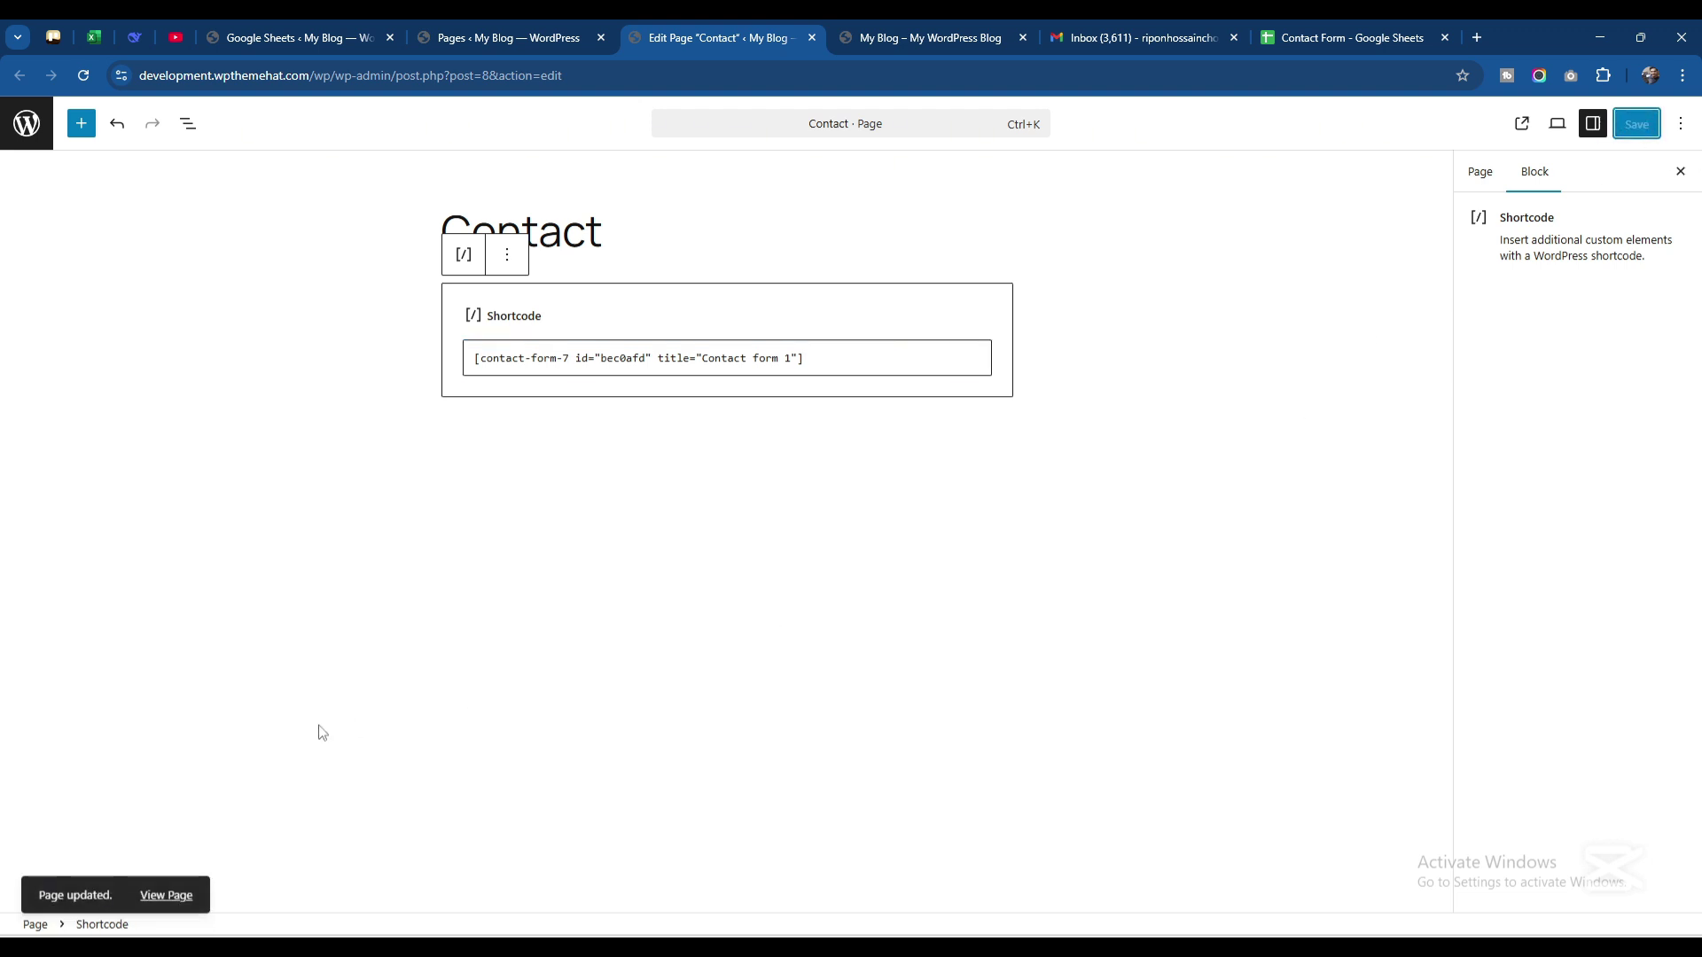
click(165, 896)
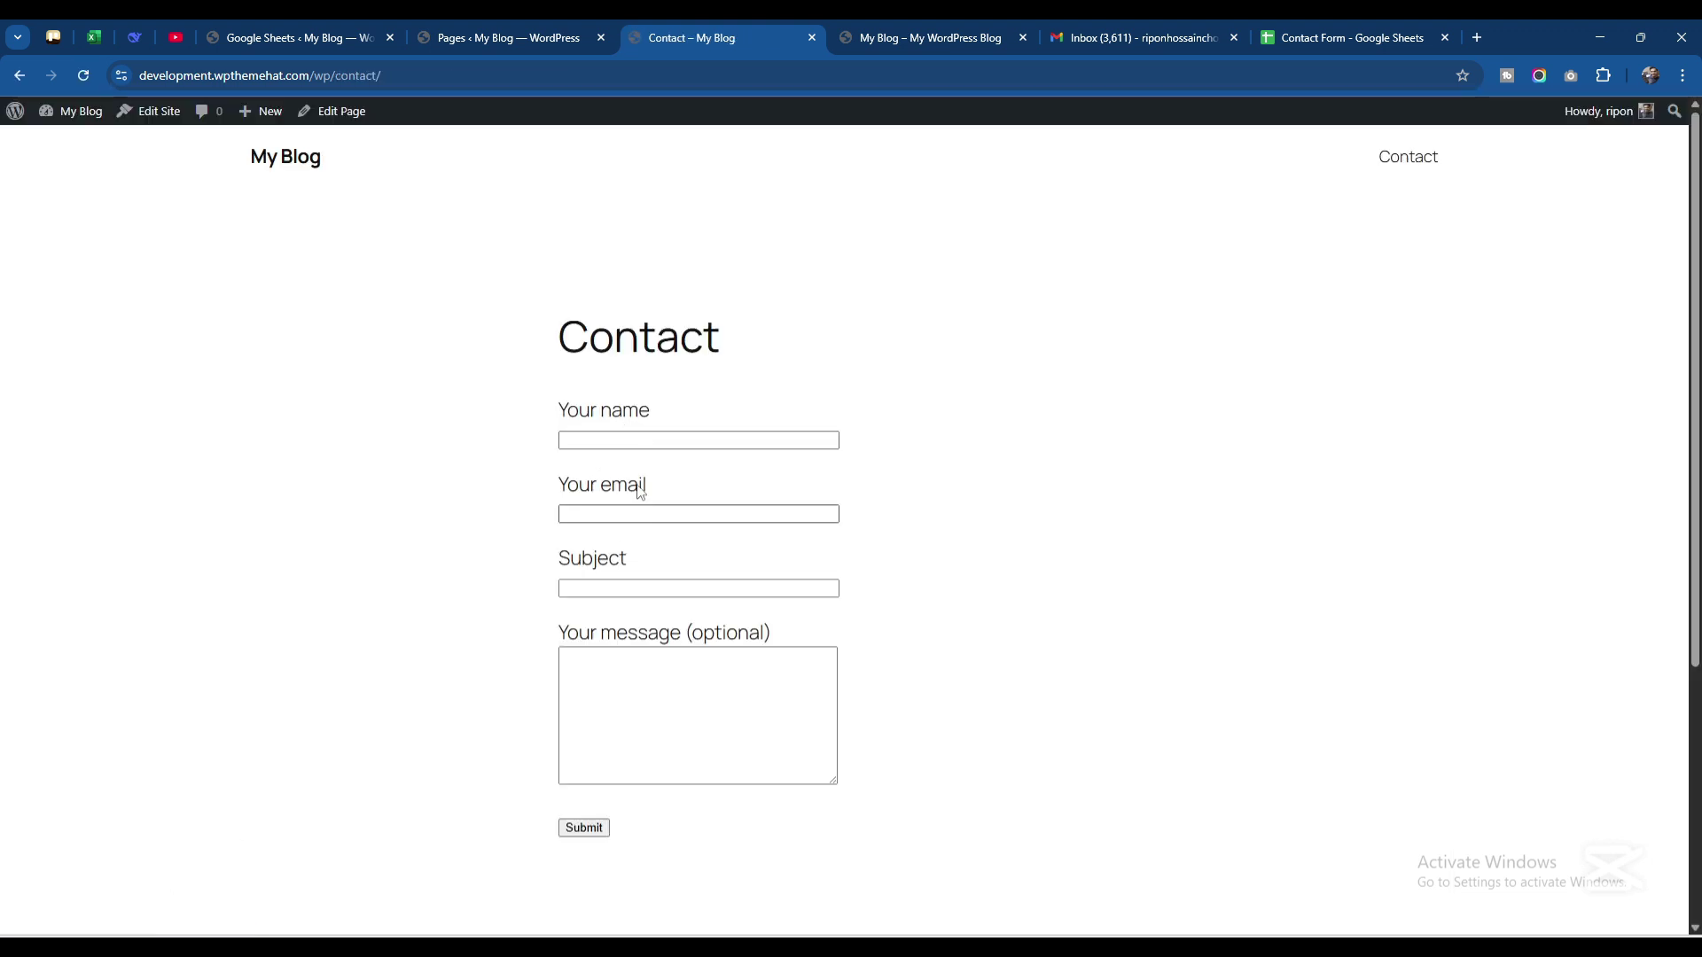
Enter a test name in the contact form and fill the email with a saved address
click(637, 704)
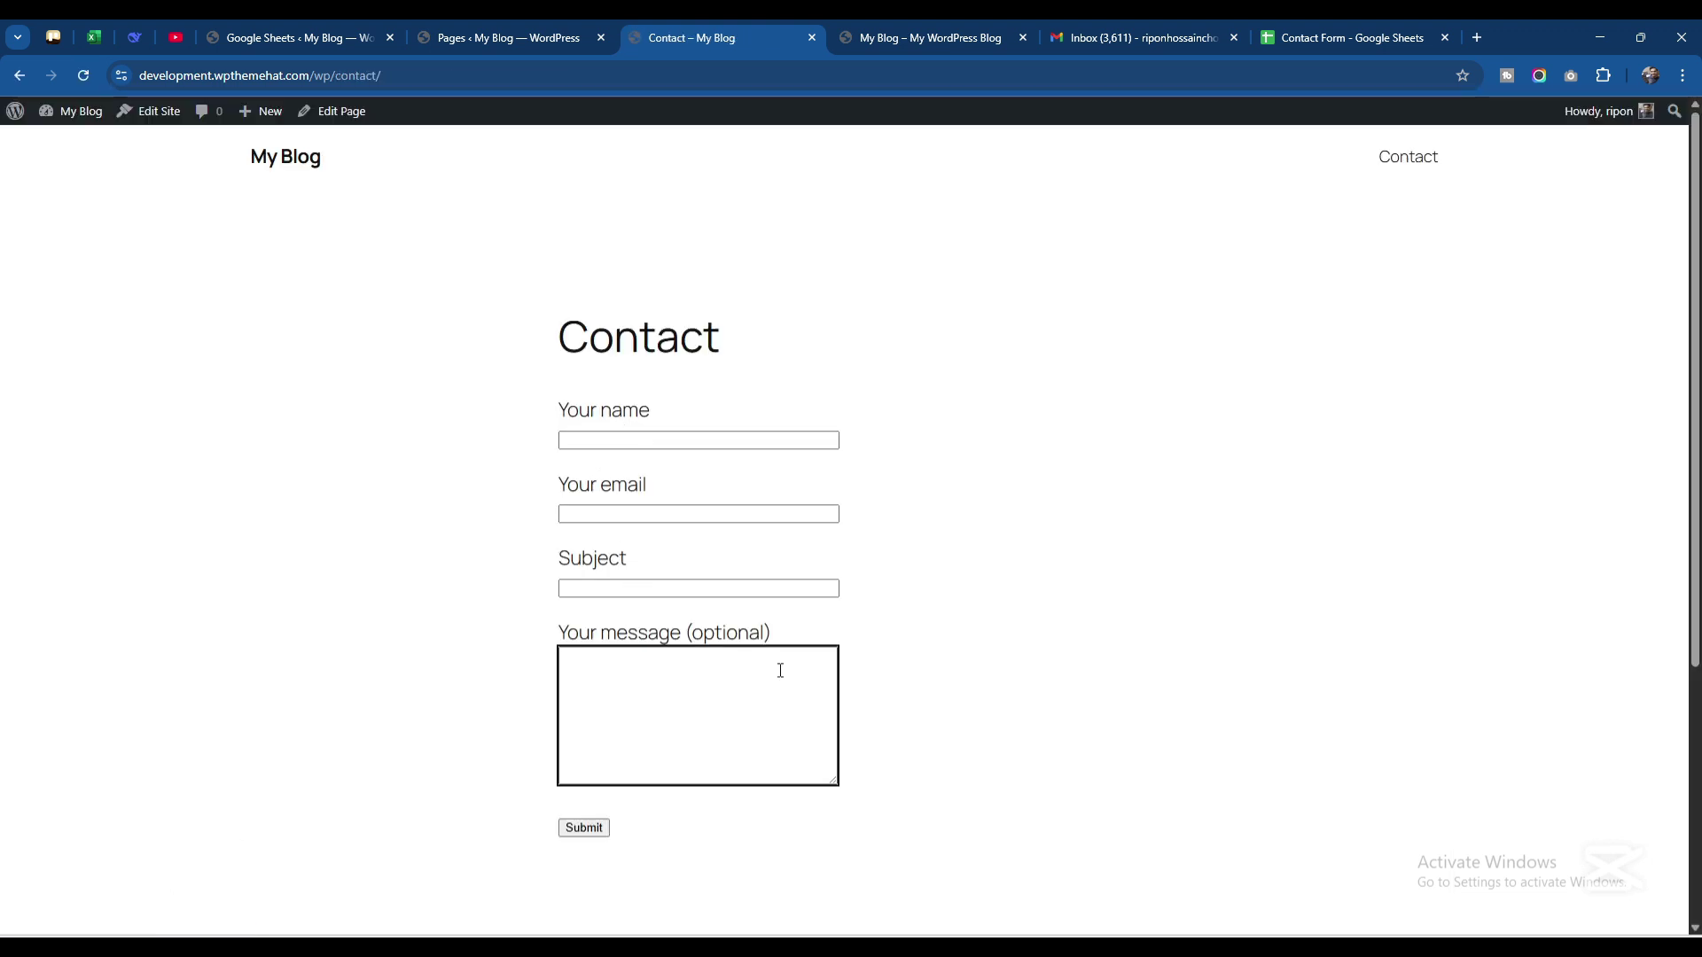
scroll(753, 669, down, 1)
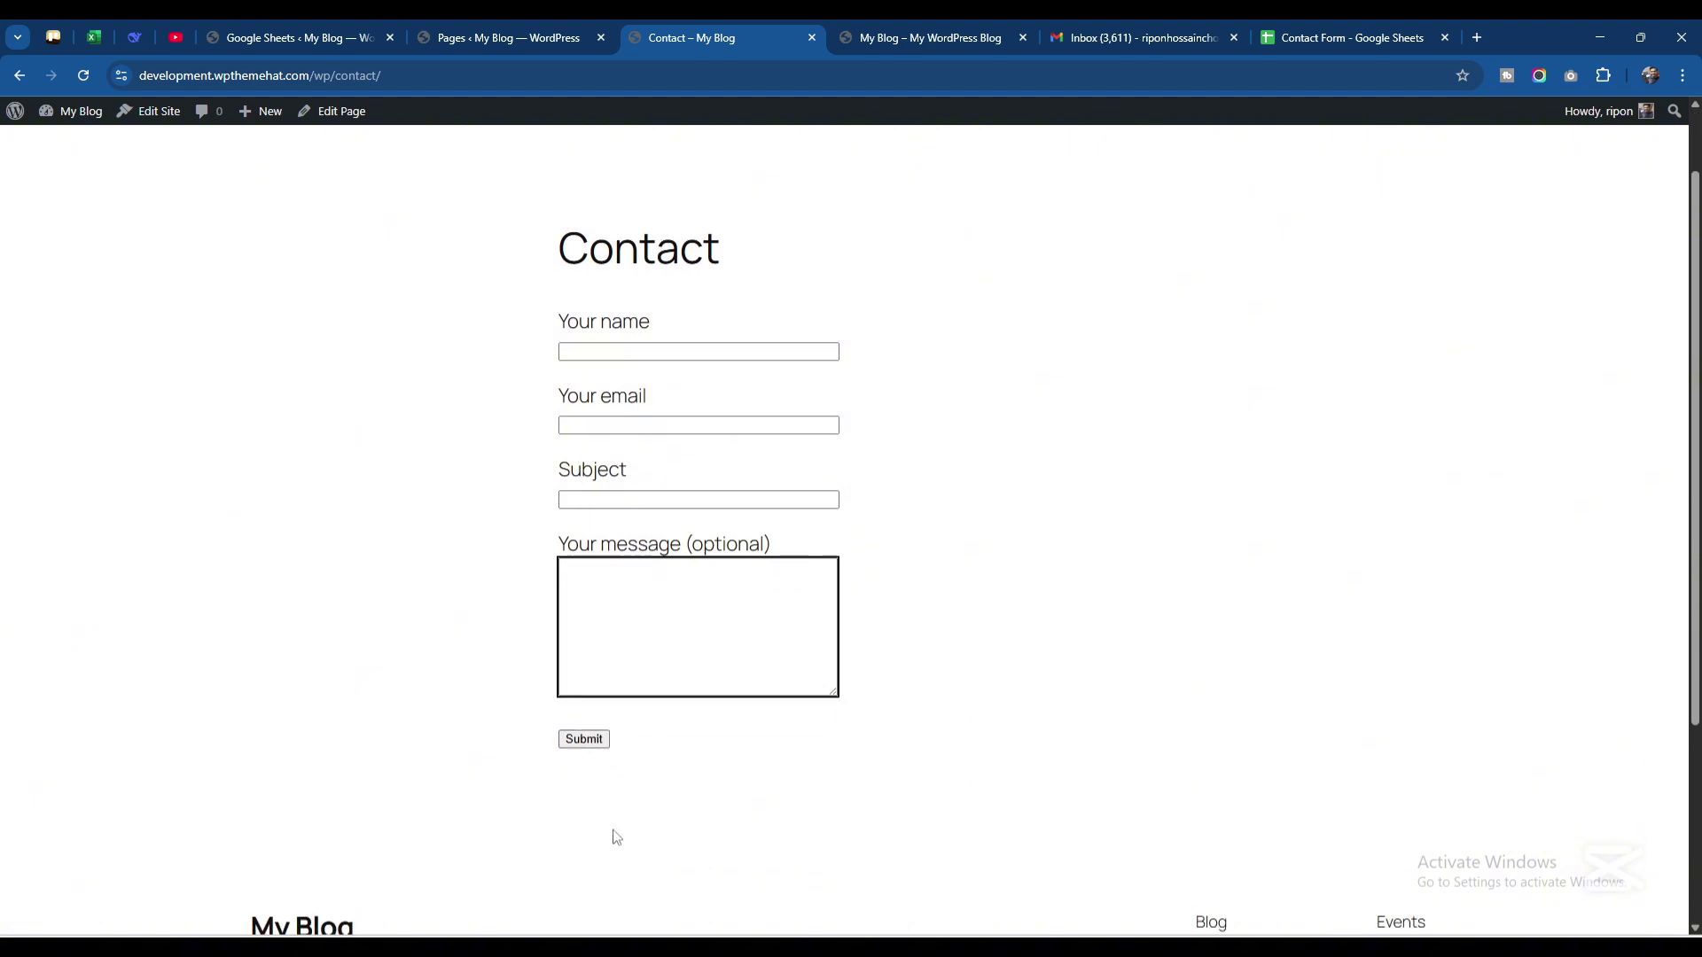
click(614, 348)
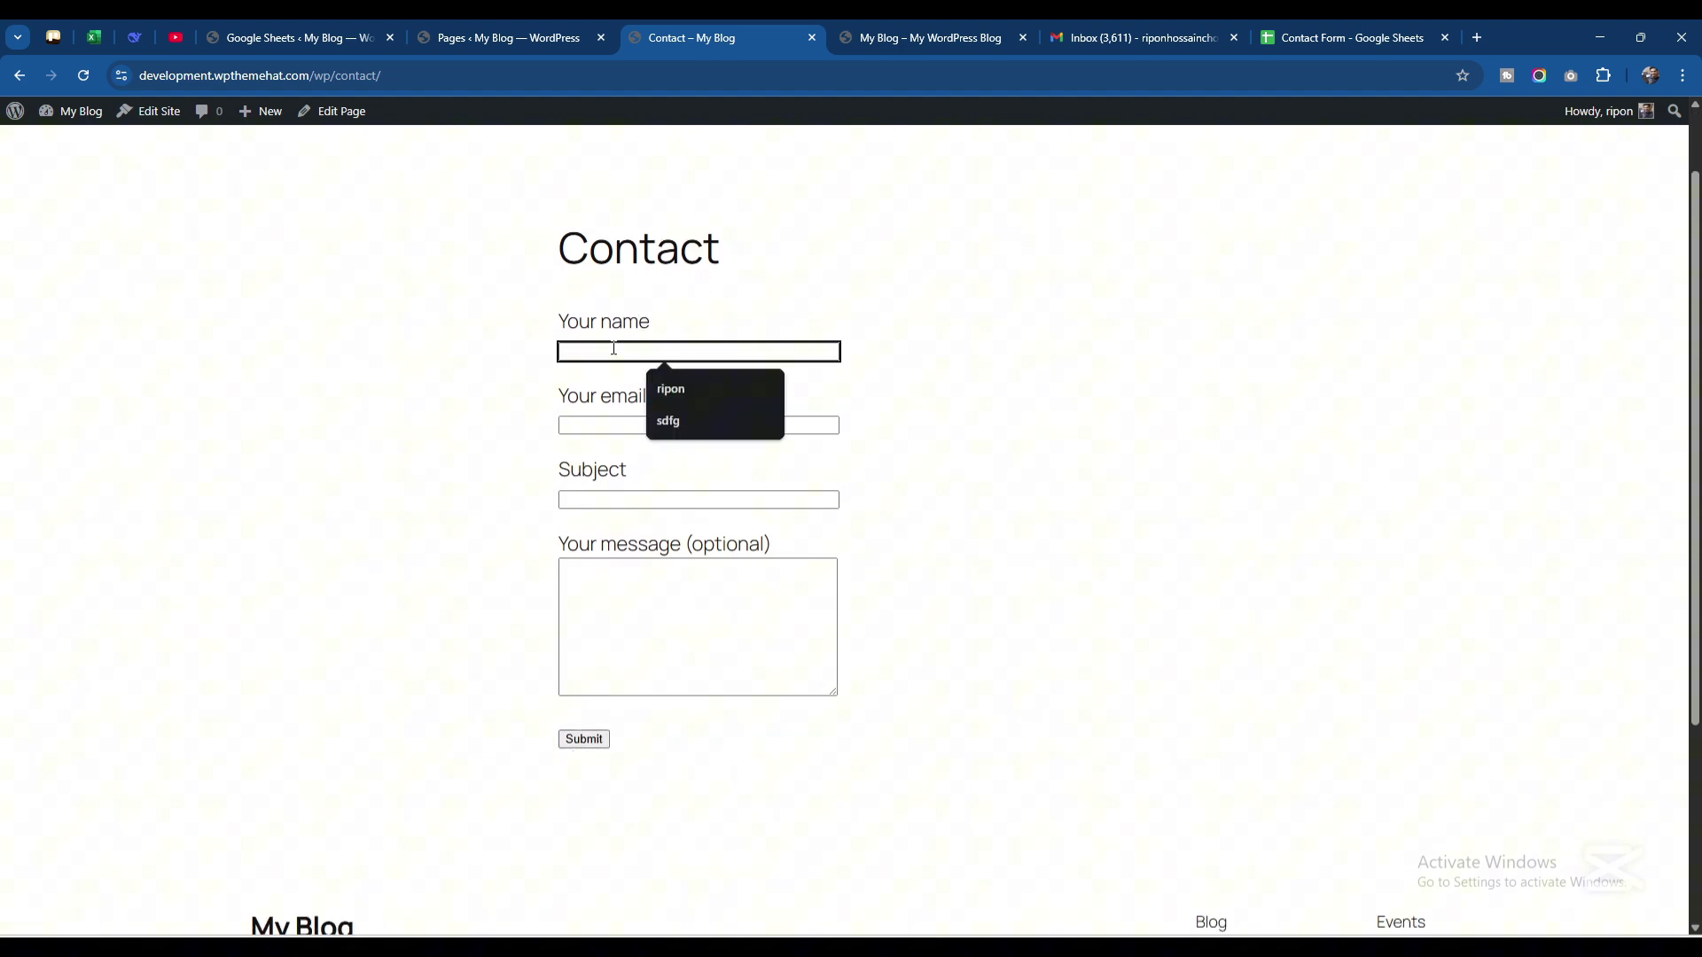
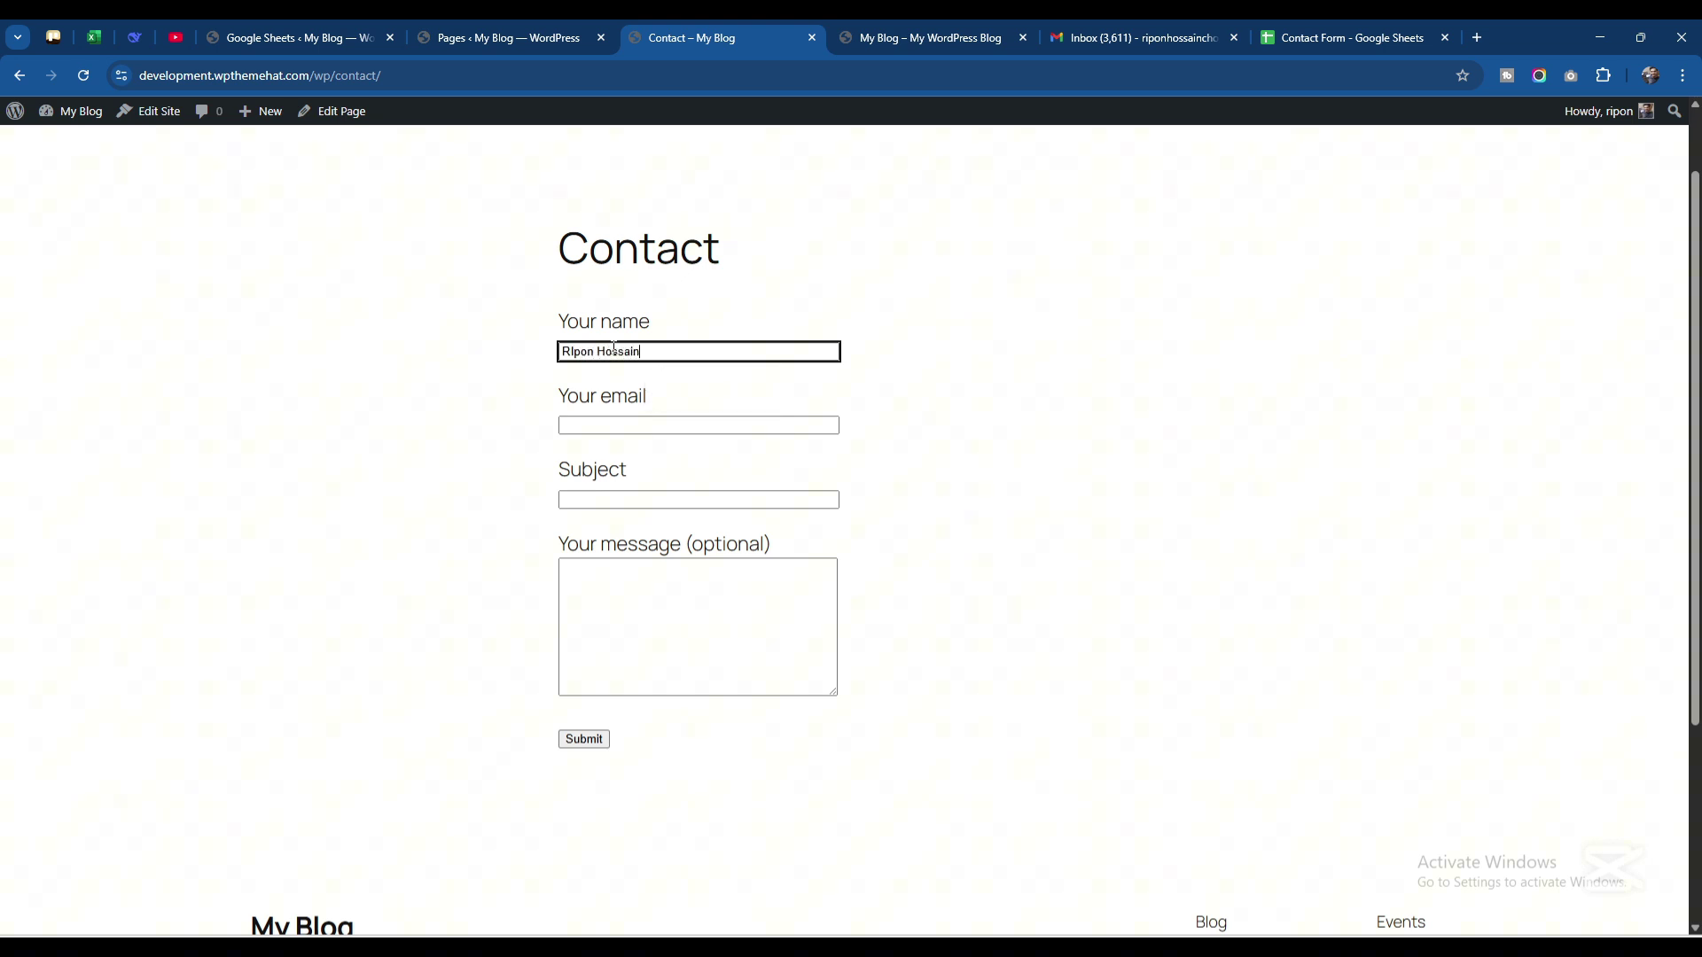
click(635, 424)
click(672, 456)
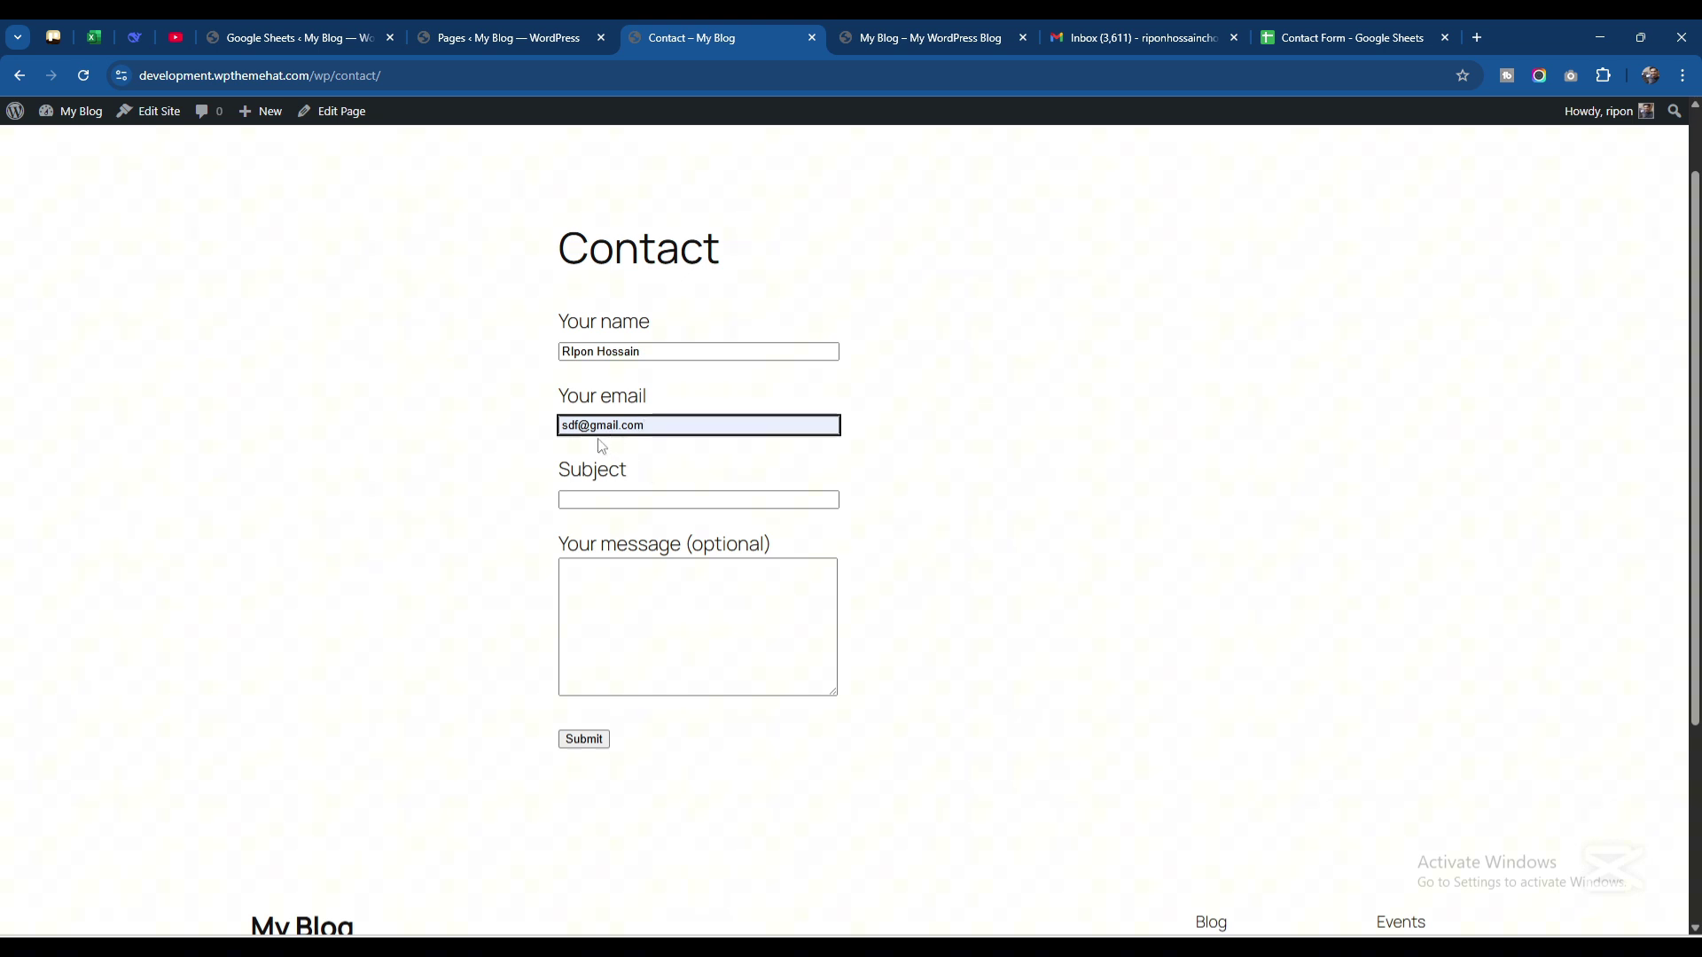
Choose a saved subject, enter the message 'sdf', and submit the form
click(581, 501)
click(665, 536)
click(651, 588)
text(sdf sdf sdf)
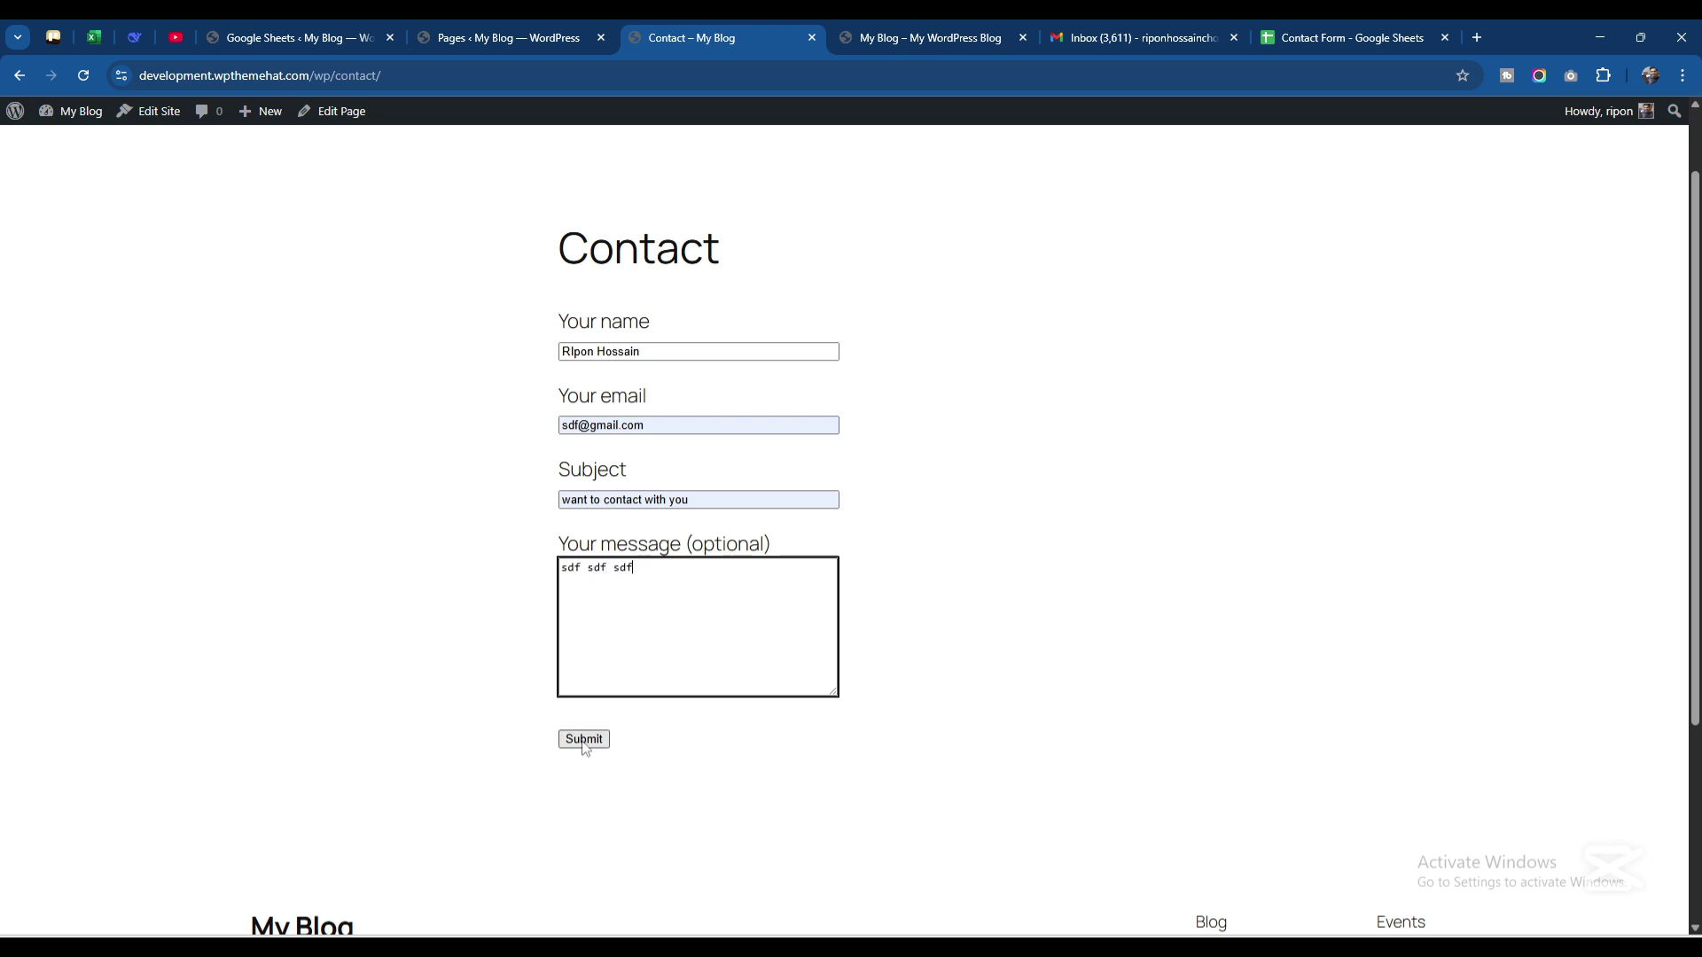
click(583, 741)
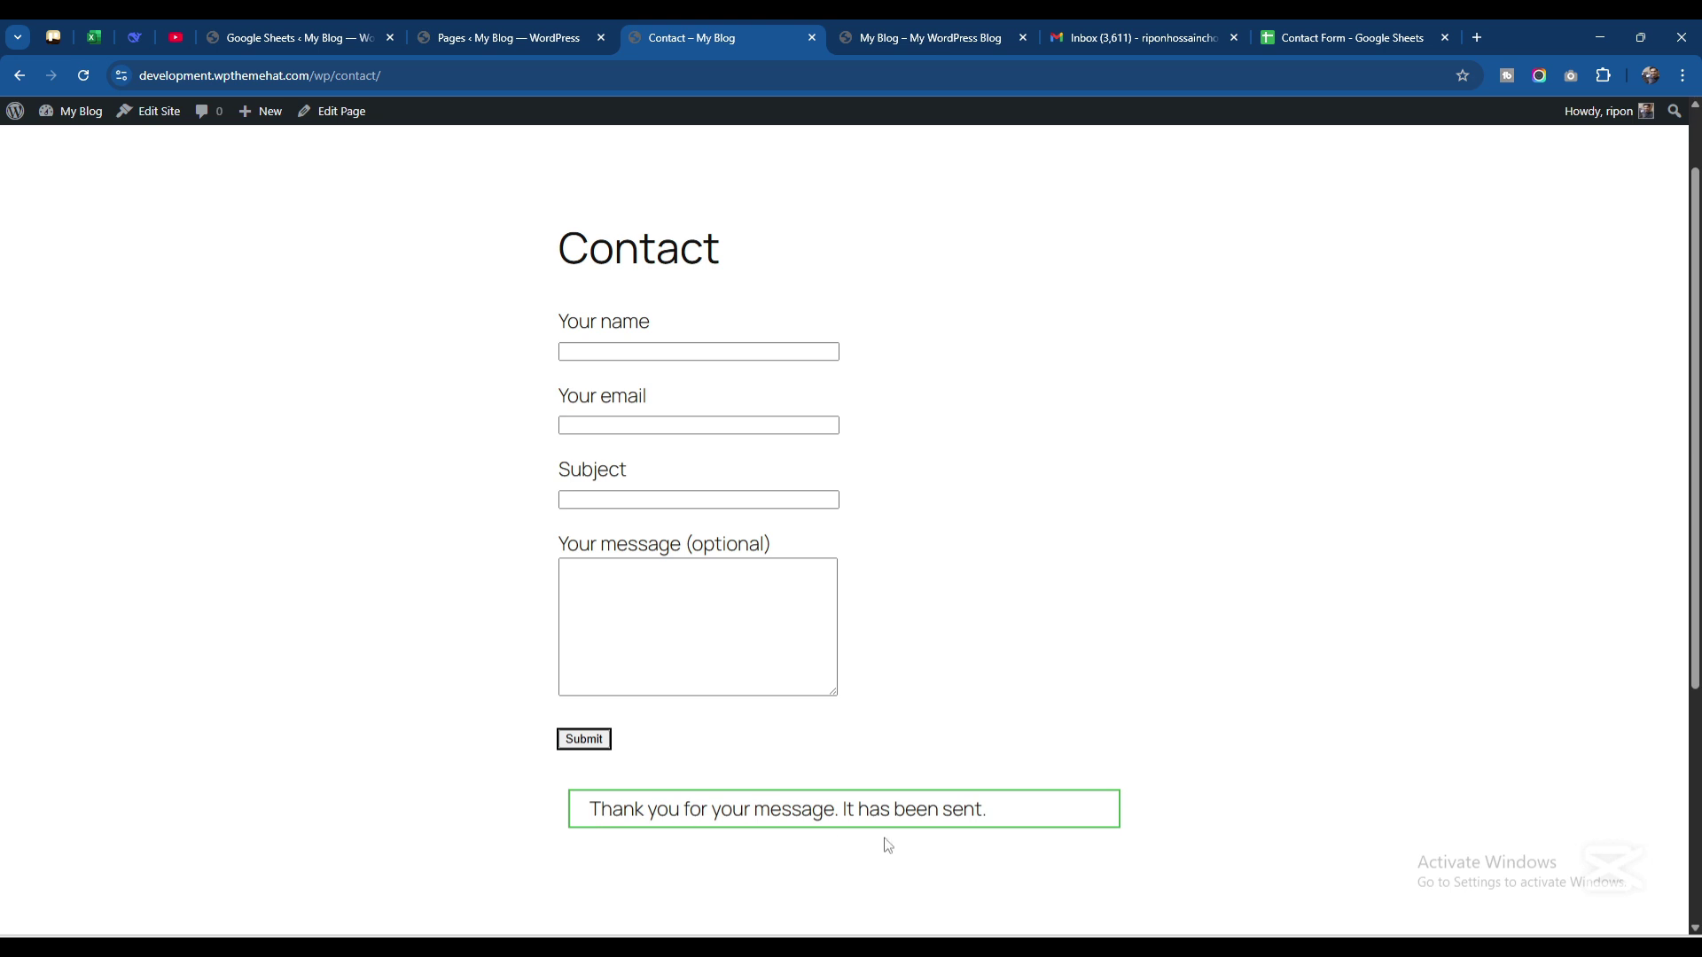
click(1305, 33)
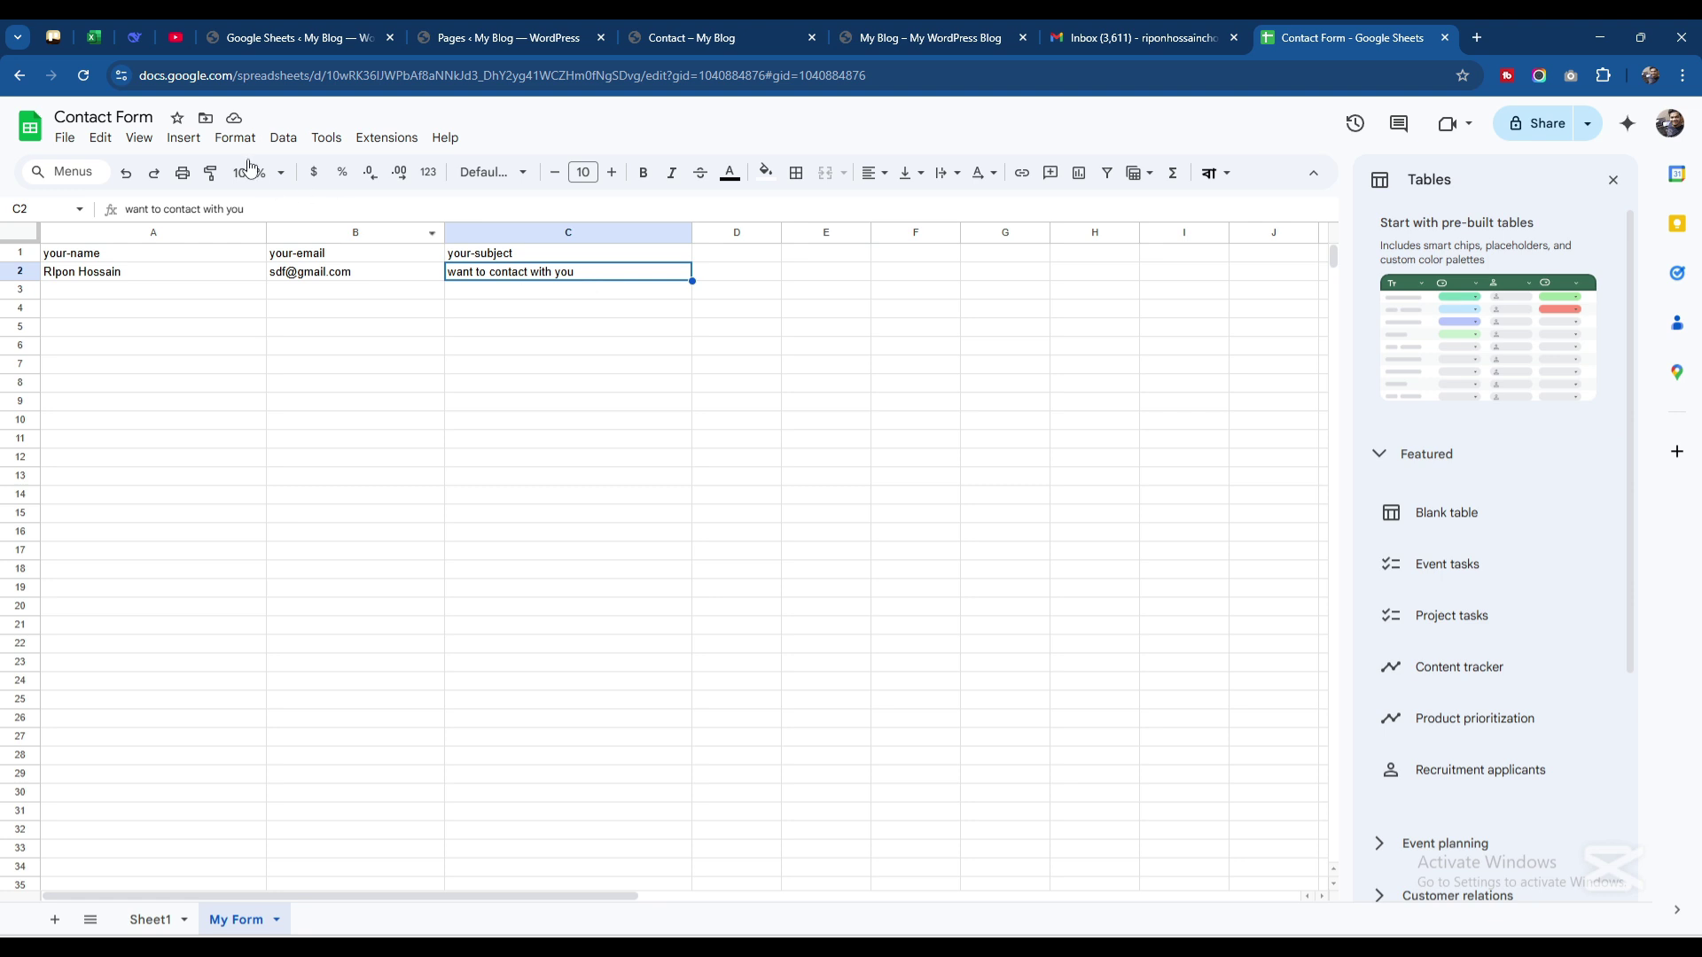
Scroll the My Form sheet to check row 2 shows the subject 'want to contact with you'
scroll(332, 567, down, 3)
scroll(335, 574, up, 3)
scroll(325, 330, down, 8)
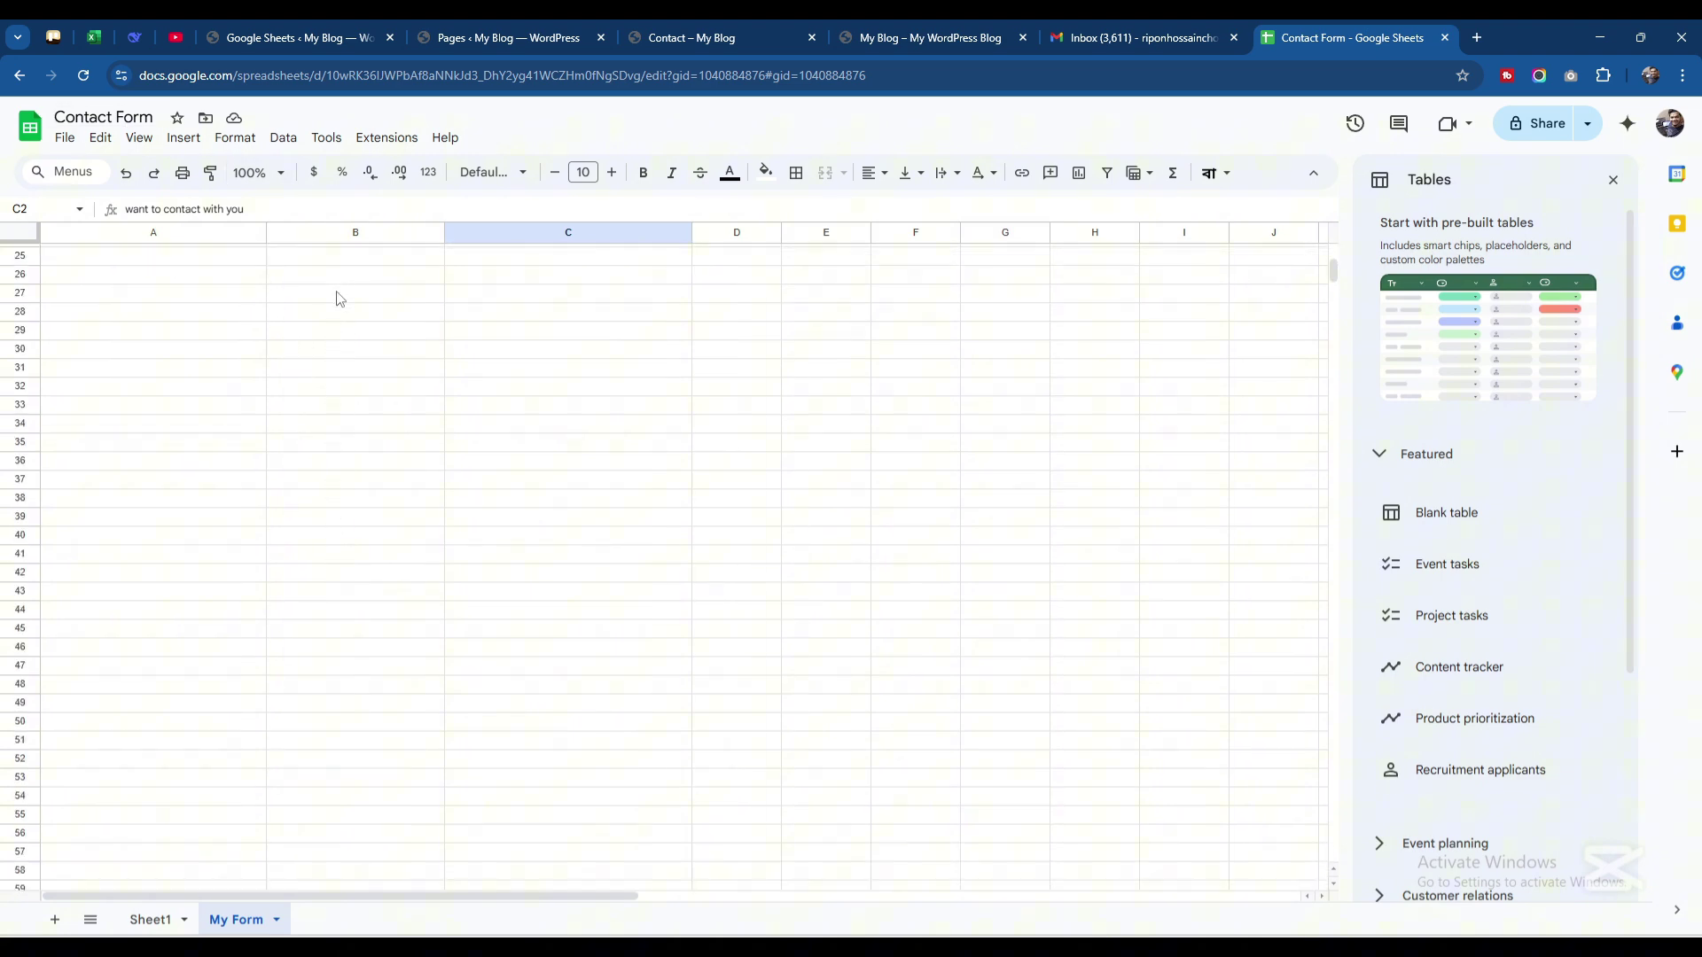
scroll(337, 298, up, 8)
scroll(337, 299, down, 5)
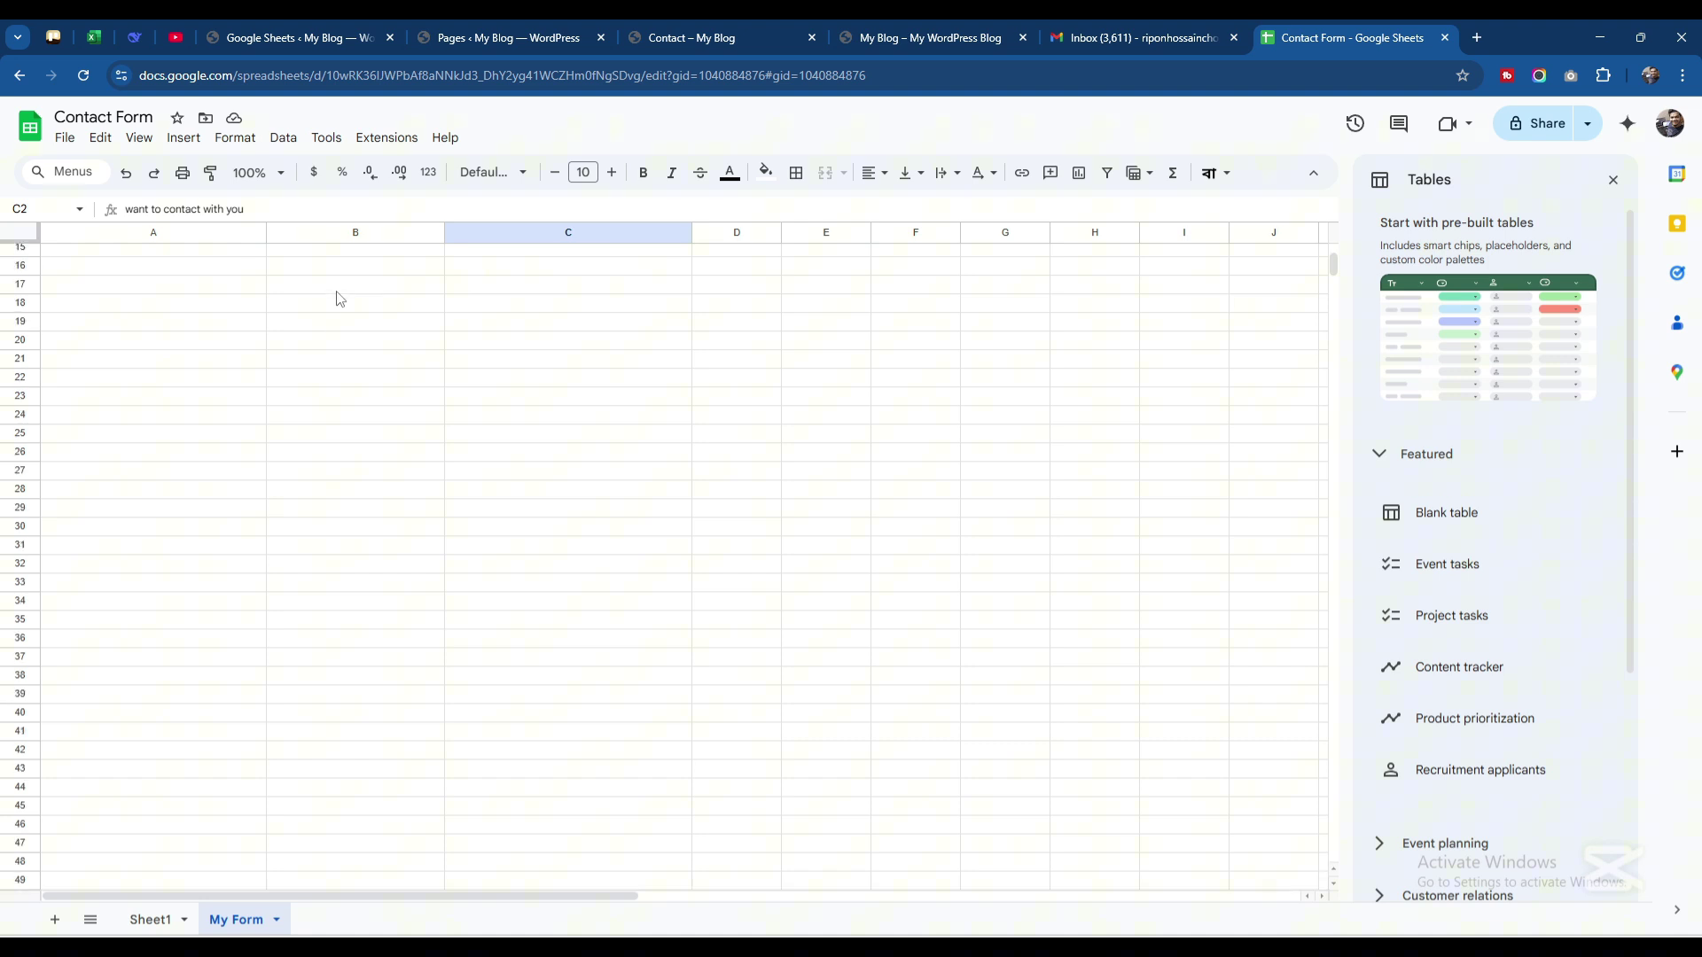
scroll(337, 299, up, 5)
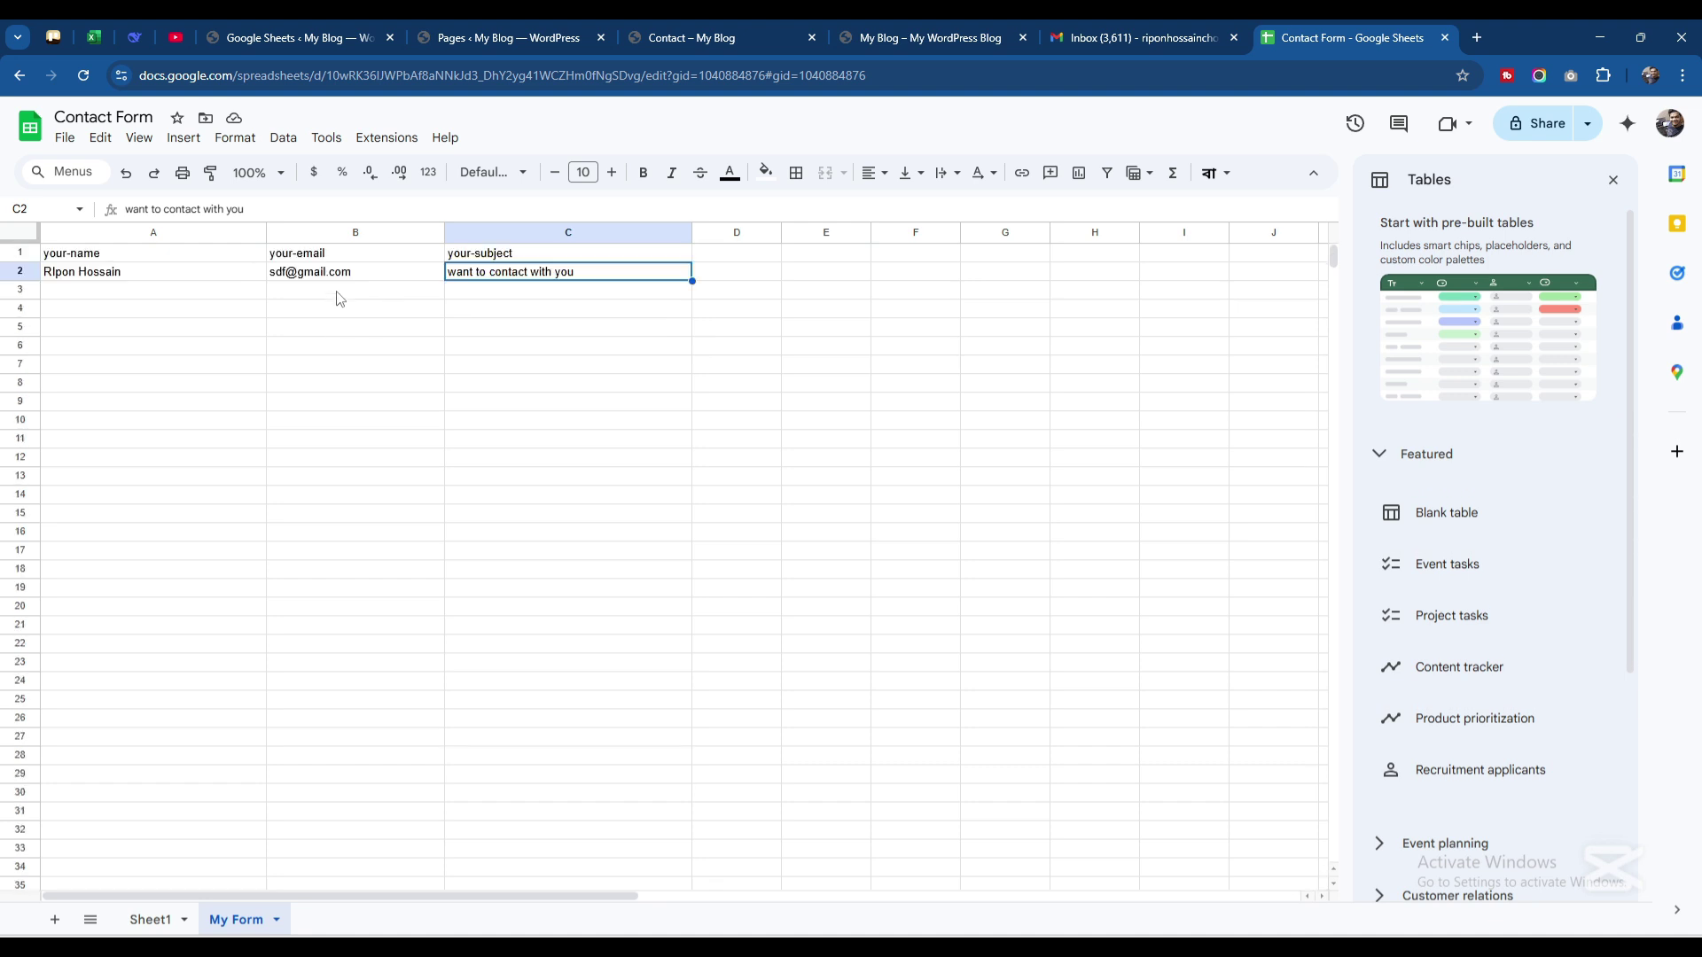